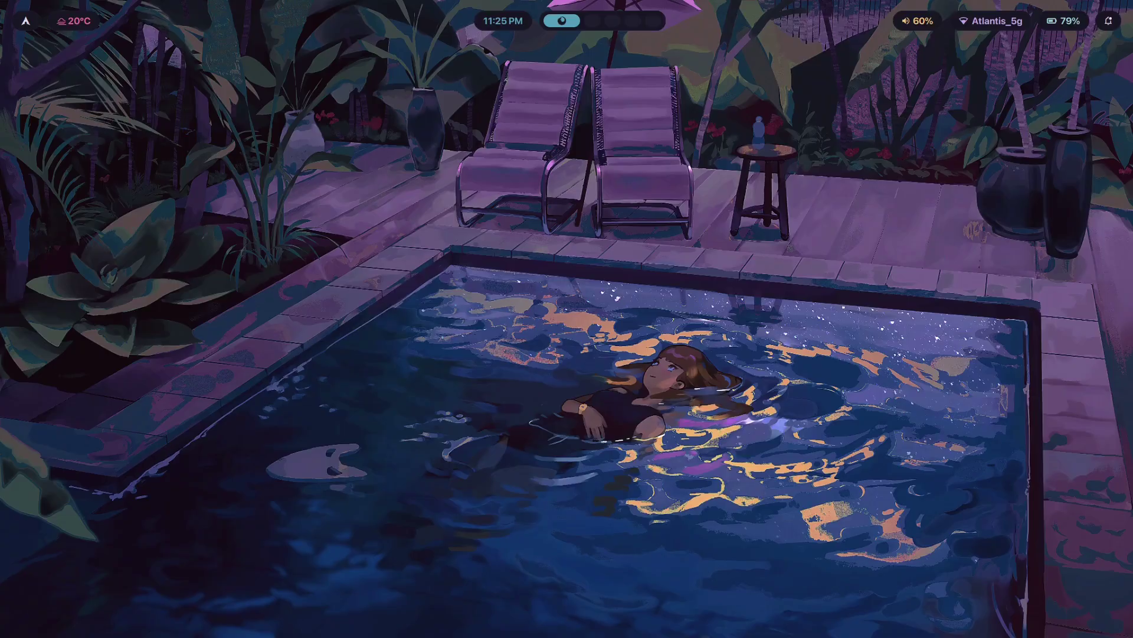
# On workspace 2, open the file manager as a smaller floating window centred on the desktop
pyautogui.press('super+2')
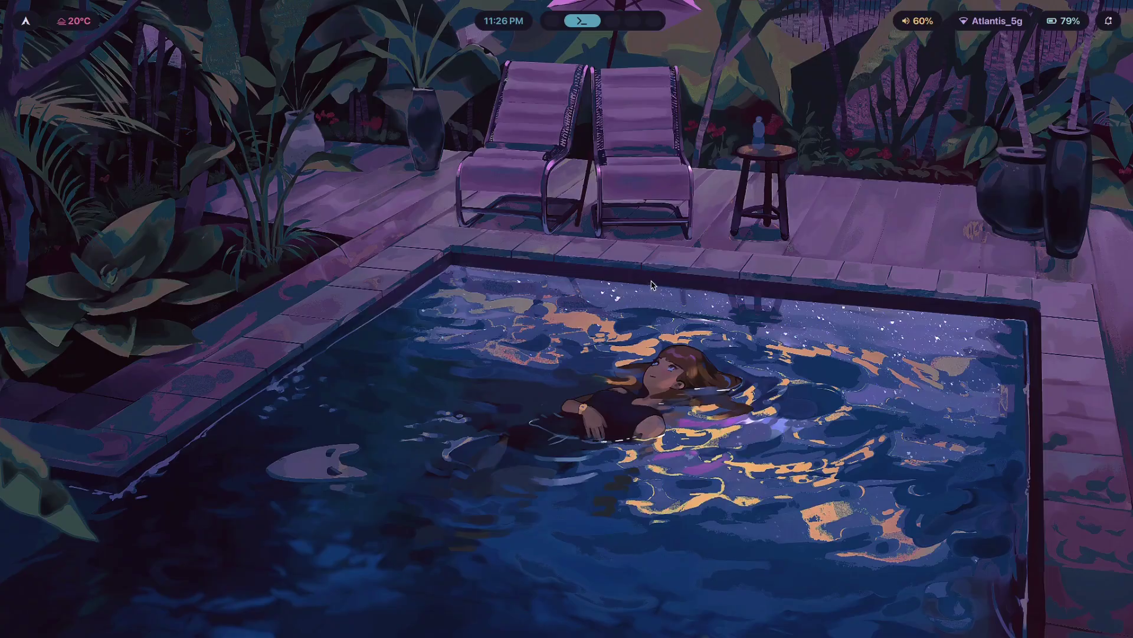
pyautogui.press('super+e')
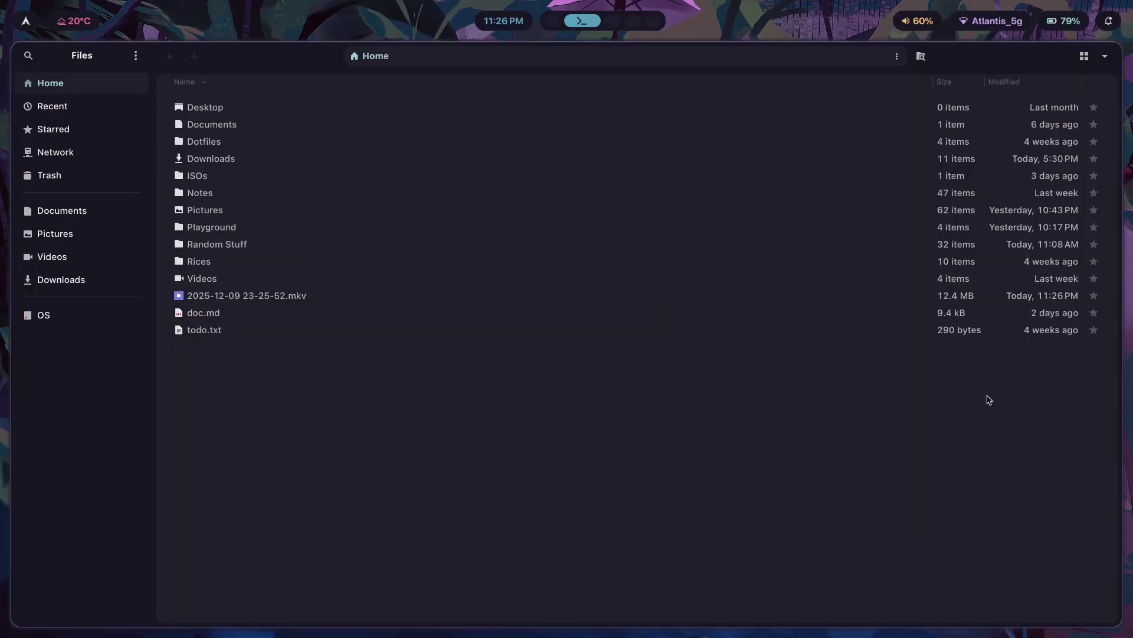
pyautogui.press('super+v')
pyautogui.moveTo(1044, 611); pyautogui.dragTo(742, 471)
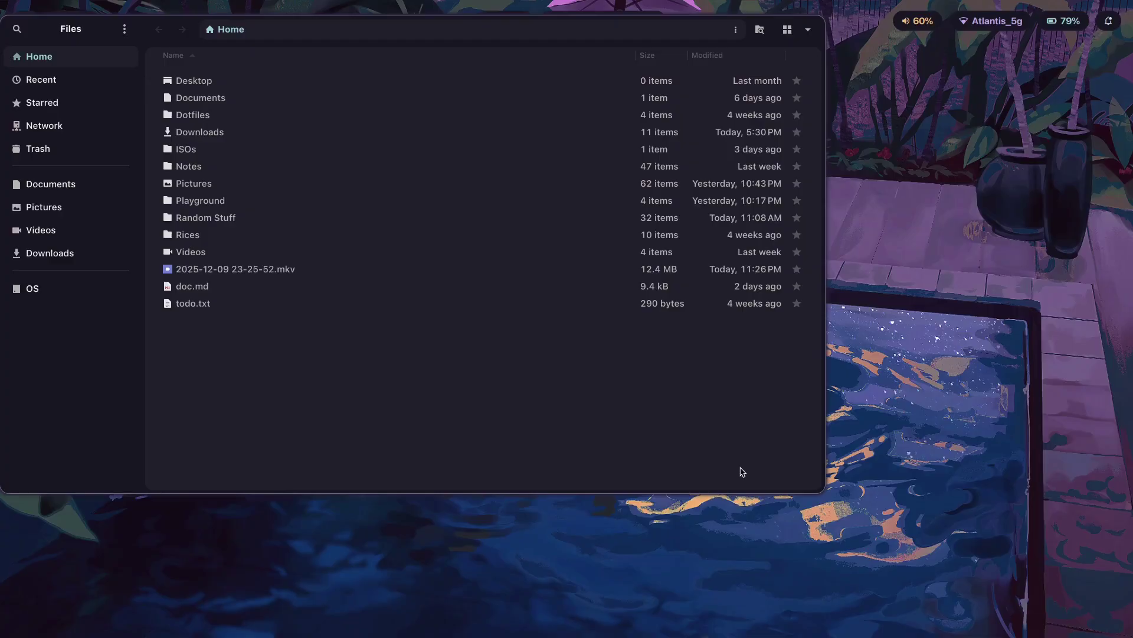
pyautogui.press('super+c')
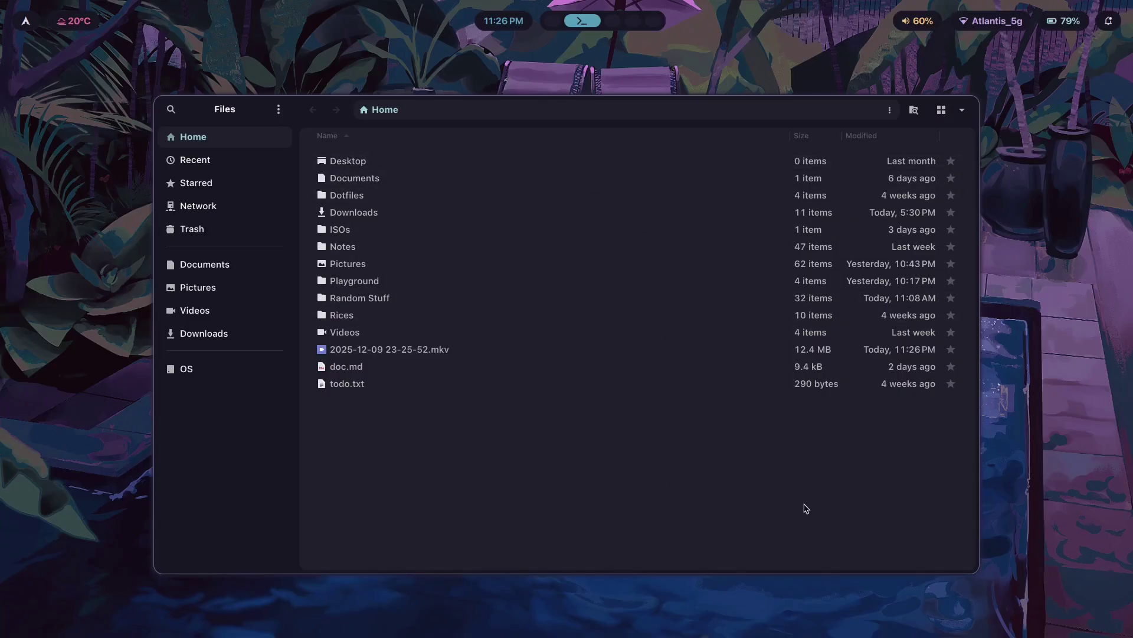
# Go to workspace 3 and switch the desktop to the catppuccin theme
pyautogui.press('super+3')
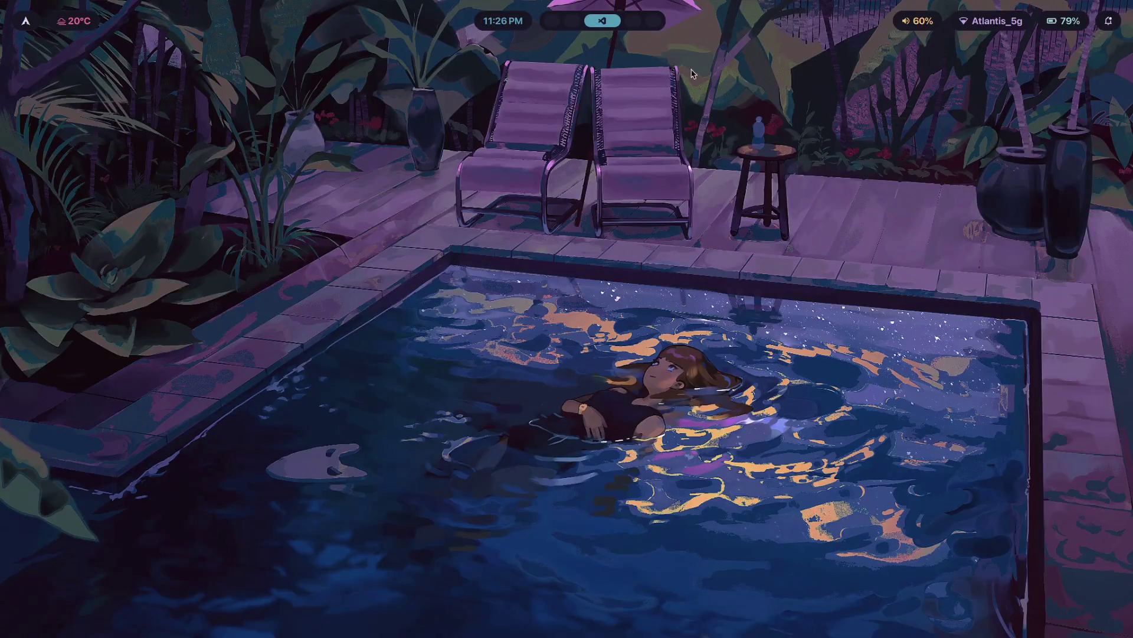
pyautogui.press('super+ctrl+shift+space')
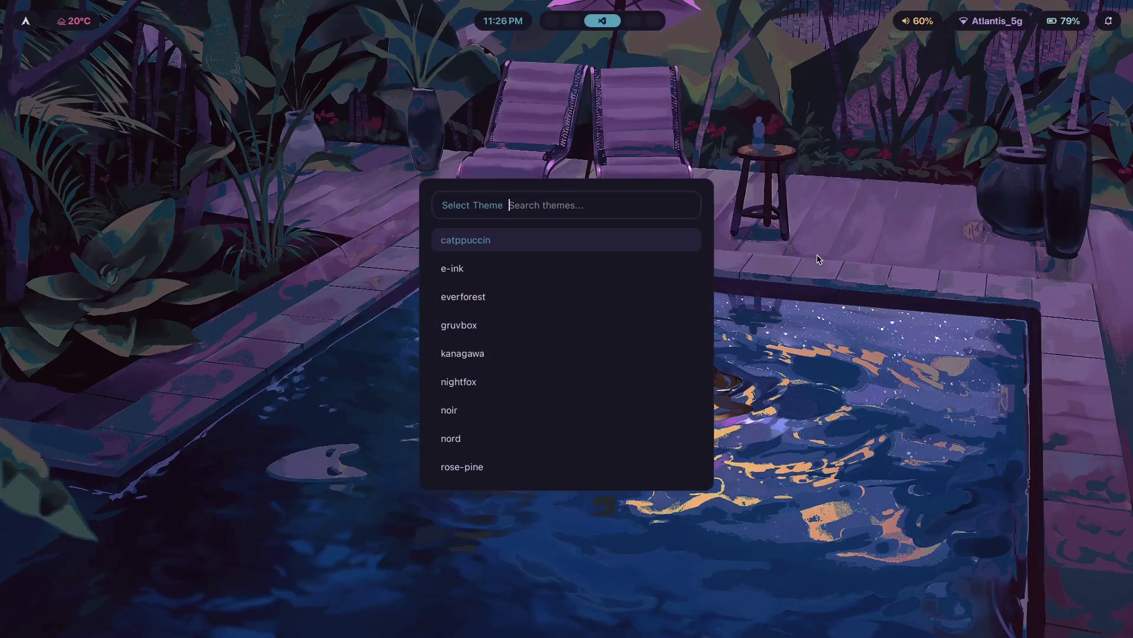
pyautogui.press('Down')
pyautogui.press('Up')
pyautogui.press('Return')
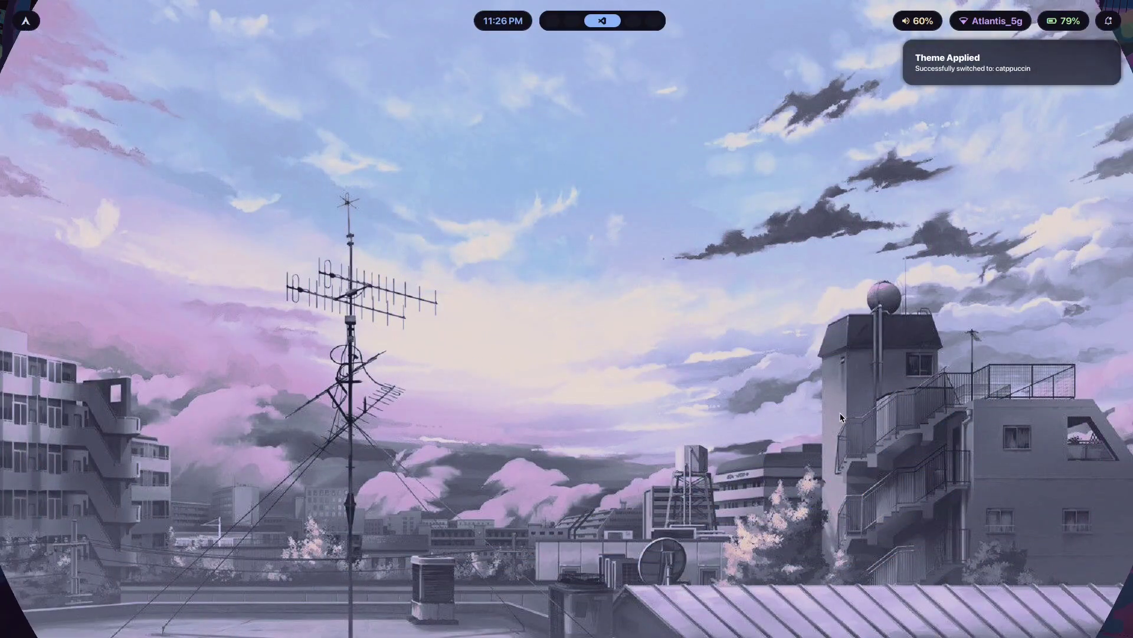
# Switch the desktop from catppuccin to the everforest theme
pyautogui.press('super+ctrl+shift+space')
pyautogui.press('Down')
pyautogui.press('Down')
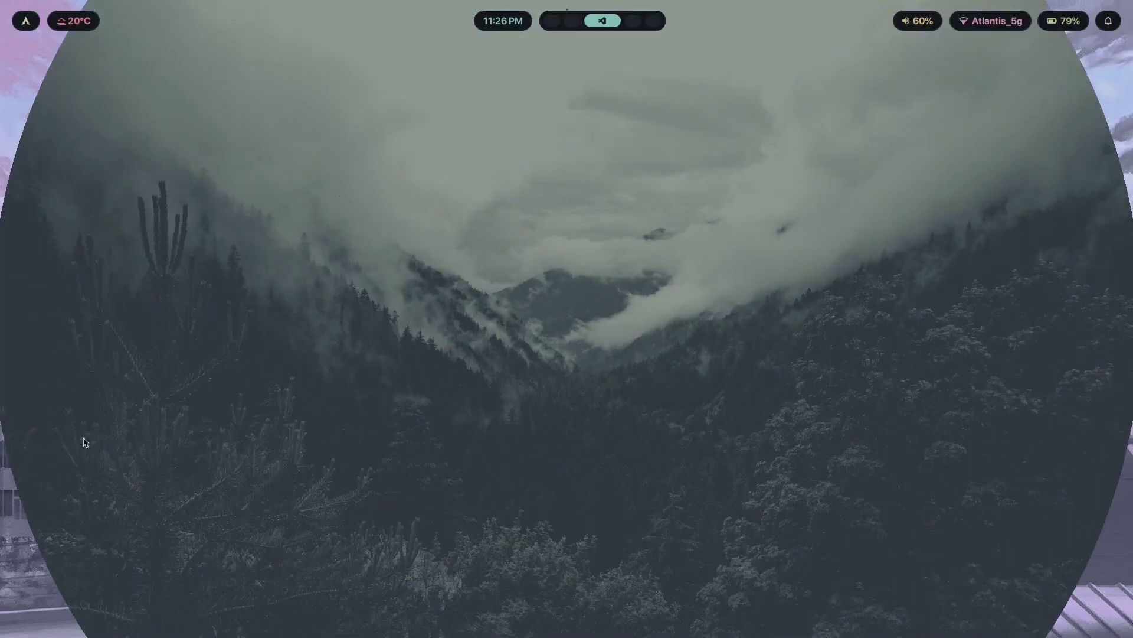
# Switch the desktop to the rose-pine theme
pyautogui.press('super+ctrl+shift+space')
pyautogui.press('Up')
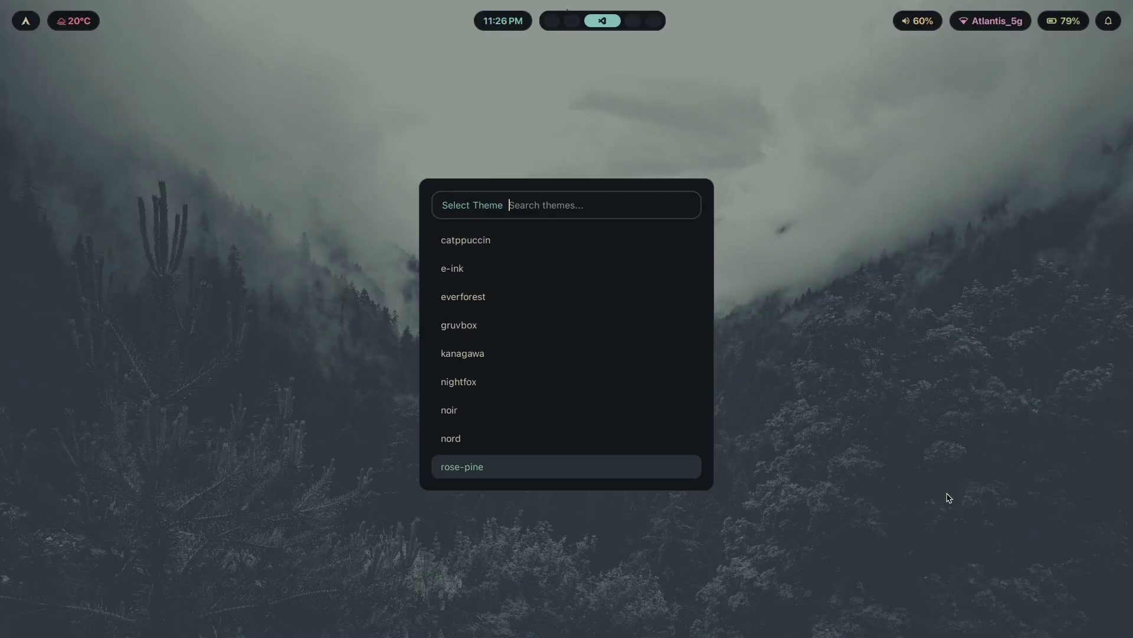
pyautogui.press('Up')
pyautogui.press('Down')
pyautogui.press('Return')
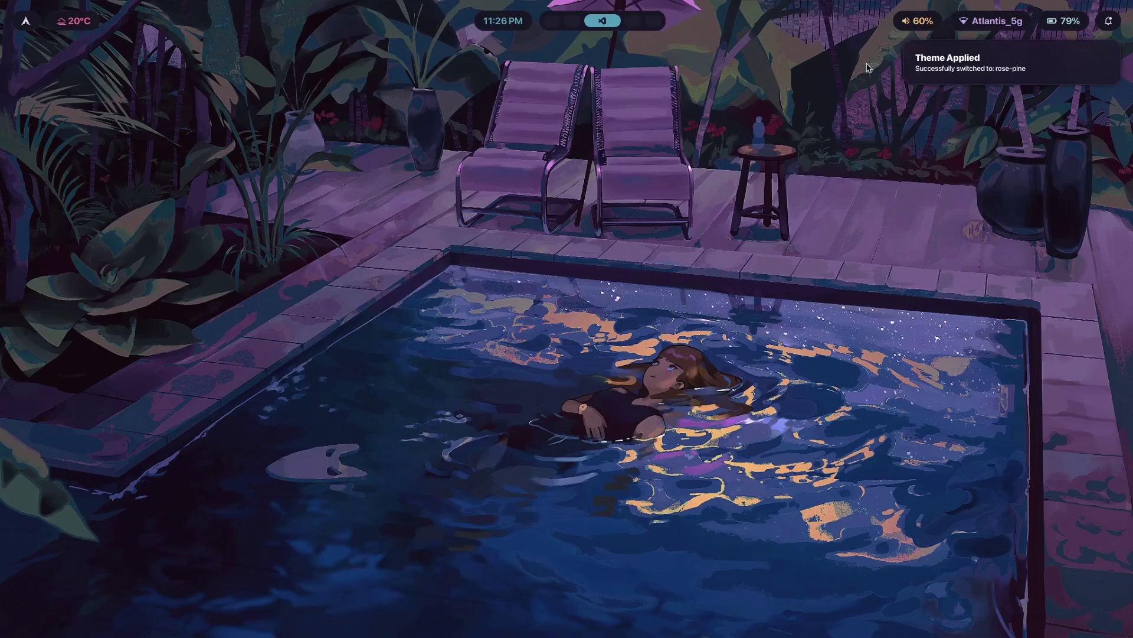
# Go back to the file manager on workspace 2 and make its floating window slightly shorter
pyautogui.press('super+e')
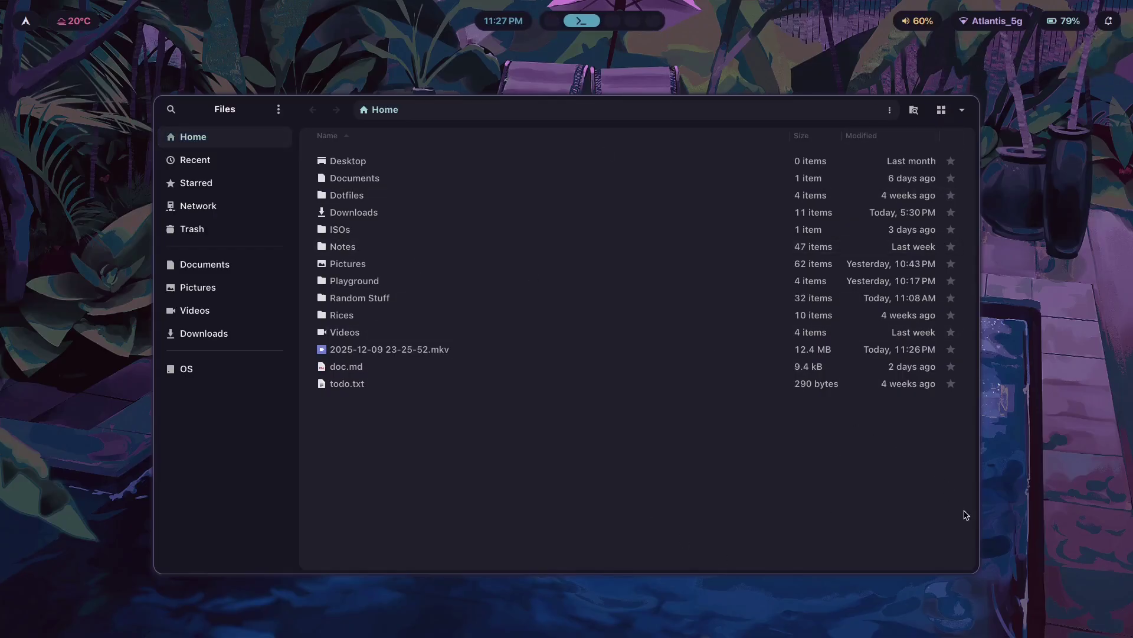
pyautogui.moveTo(955, 535); pyautogui.dragTo(962, 491)
pyautogui.press('super+v')
pyautogui.press('super+v')
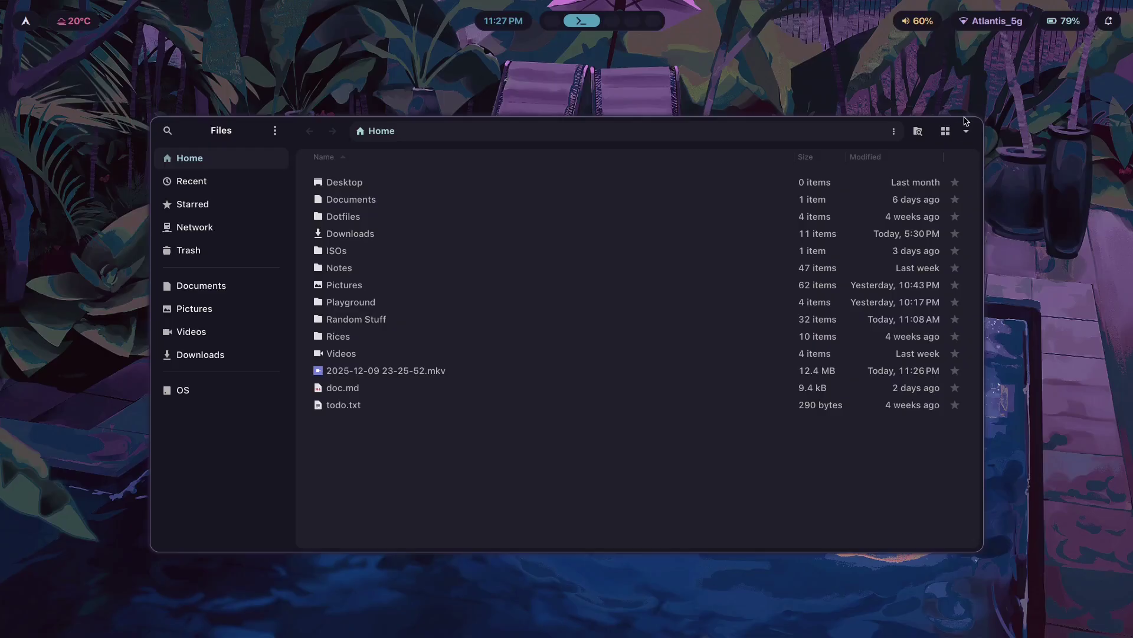
# Switch back and forth between workspaces 2 and 3 to view the transition, ending on workspace 2
pyautogui.press('super+2')
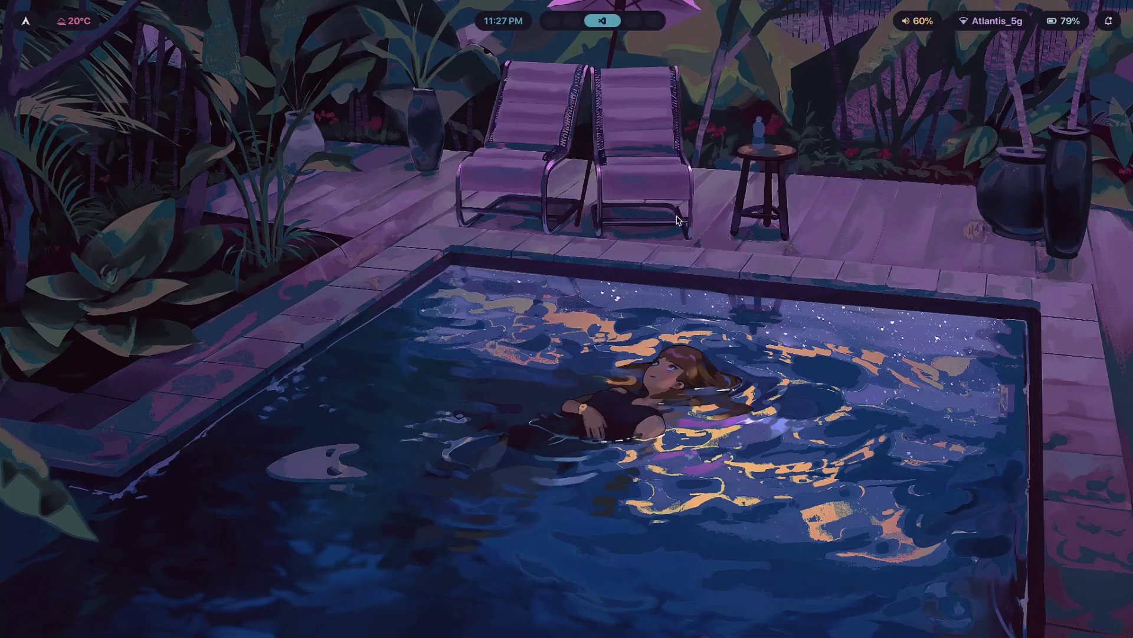
pyautogui.press('super+1')
pyautogui.press('super+2')
pyautogui.press('super+1')
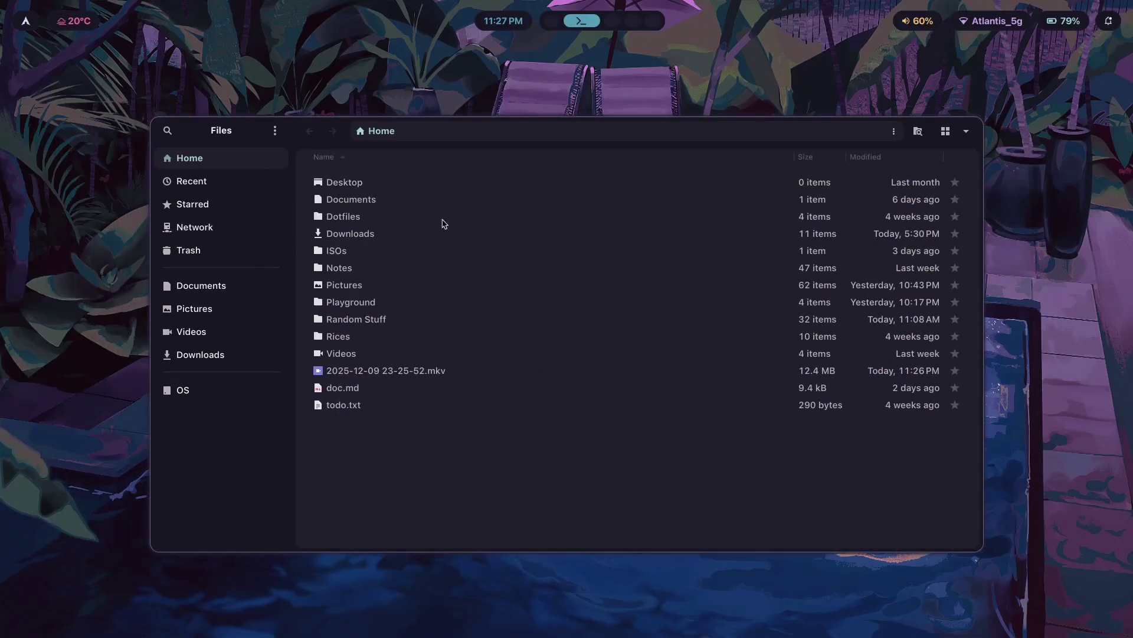
pyautogui.press('super+2')
pyautogui.press('super+2')
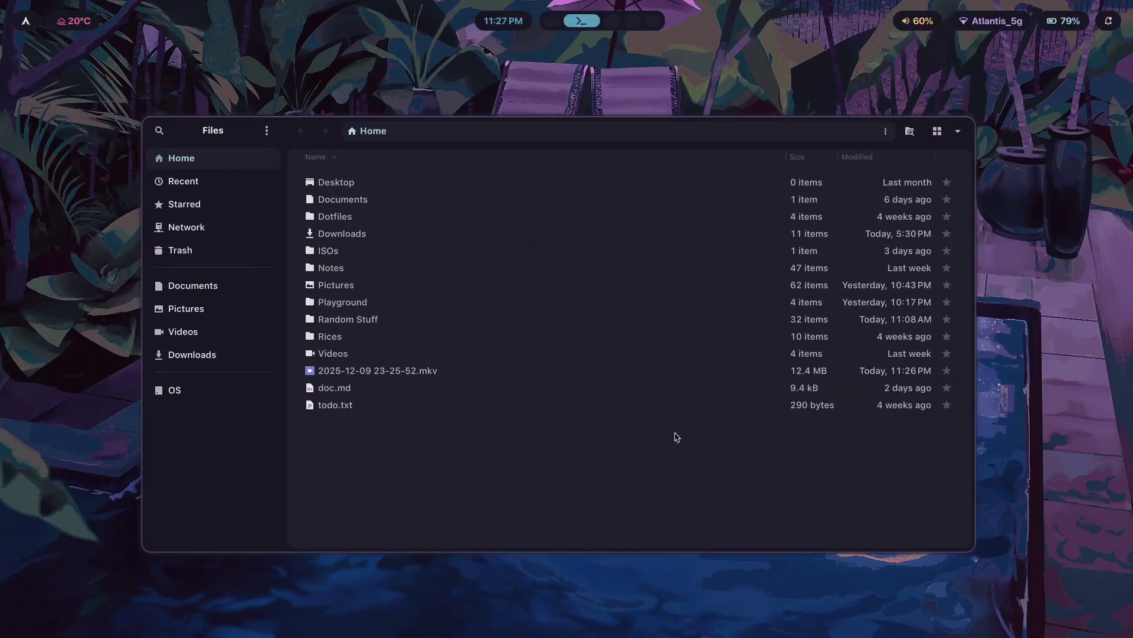
# Apply the everforest theme to the desktop while the file manager is open
pyautogui.press('super+t')
pyautogui.press('Down')
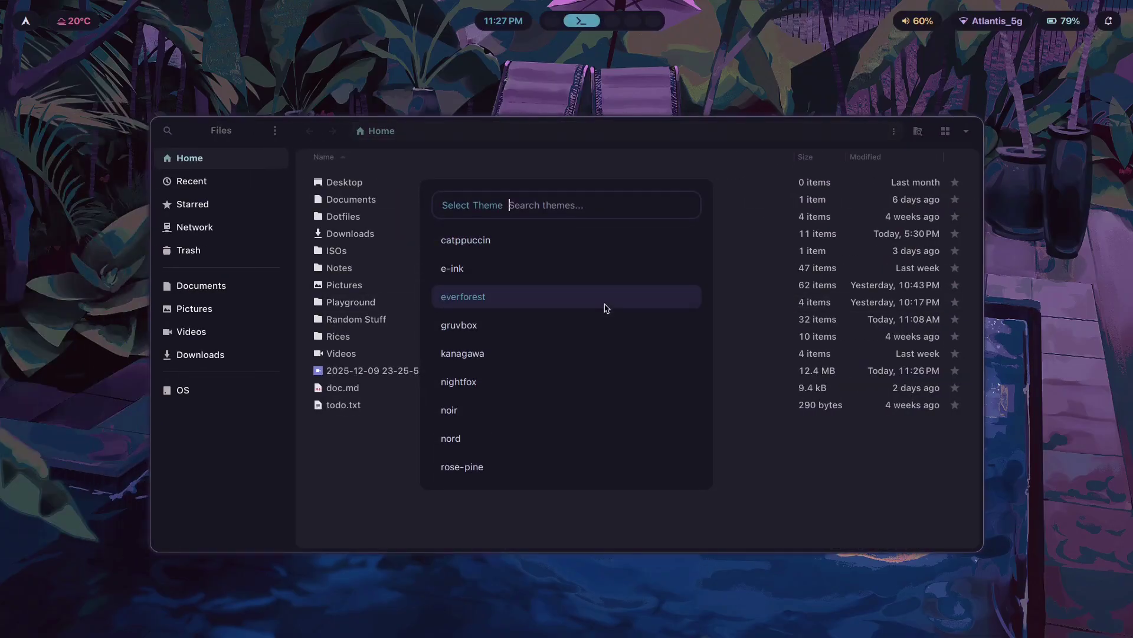
pyautogui.click(604, 307)
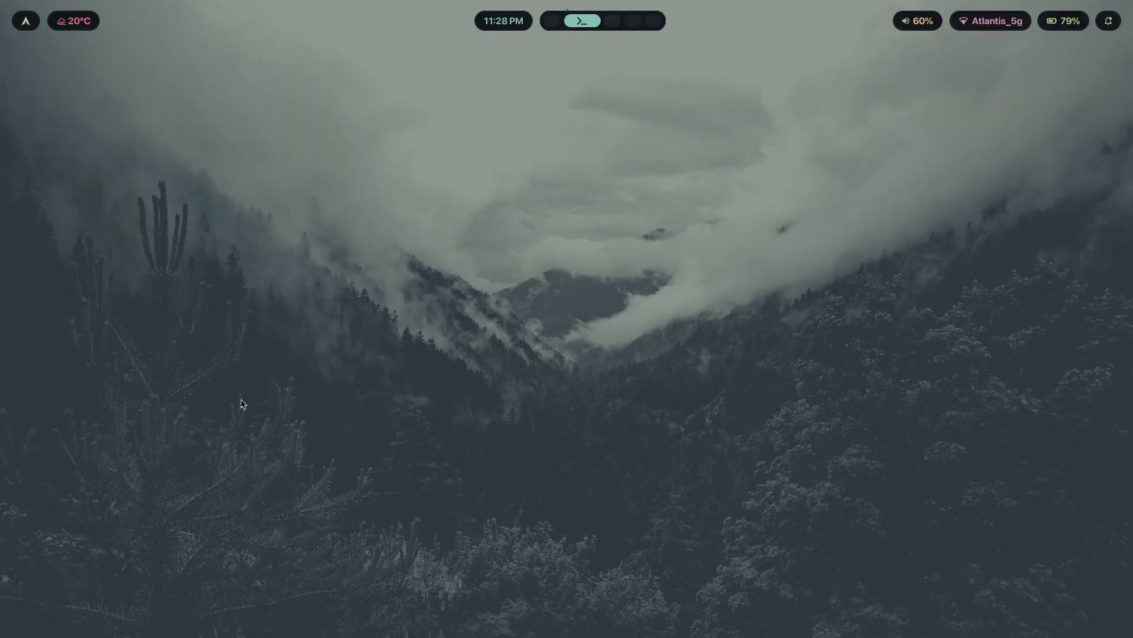
# Bring up the browser with the HyprAccelerator course content and find the Theme Switchers lesson
pyautogui.press('super+s')
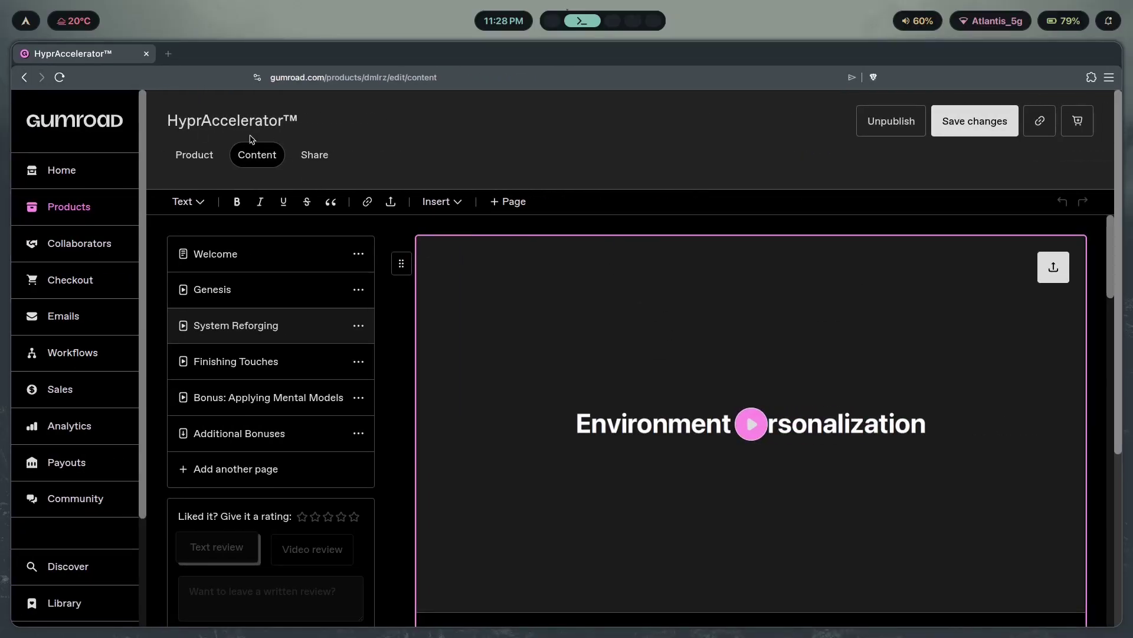
pyautogui.scroll(-15, 860, 400)
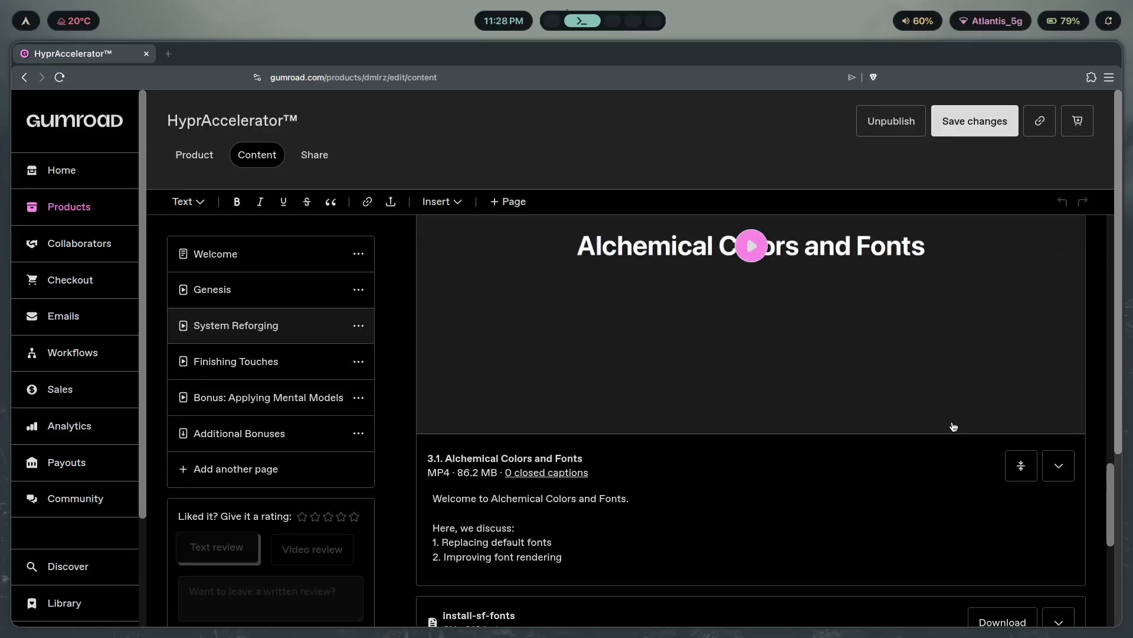
pyautogui.scroll(-12, 953, 426)
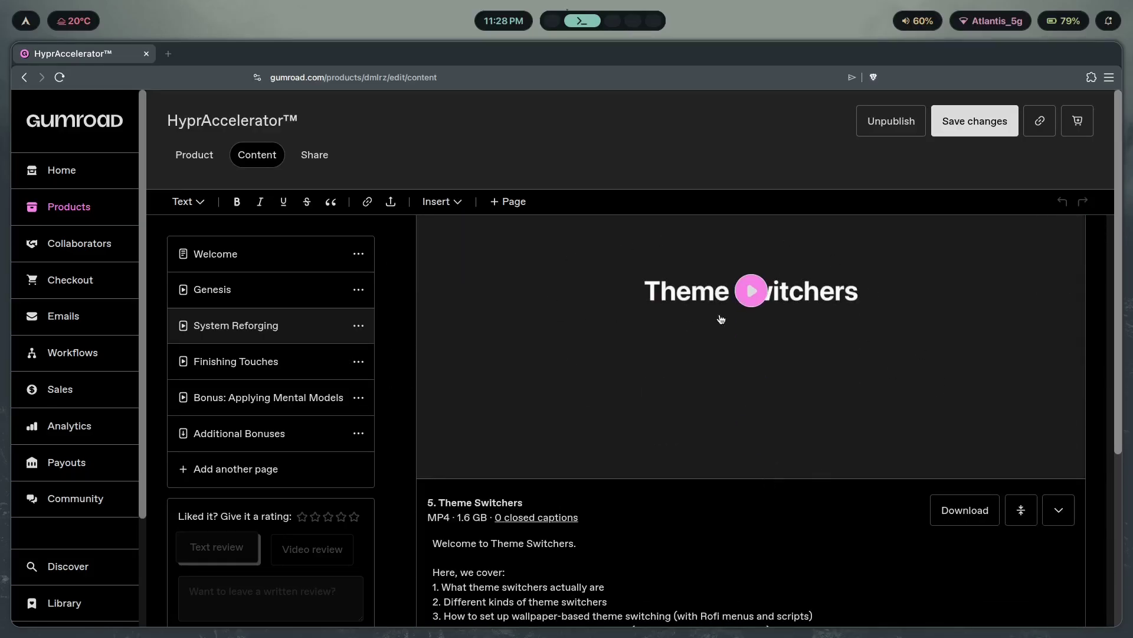
# Start the Theme Switchers lesson video muted, pause it, and return to the file manager on workspace 2
pyautogui.click(747, 299)
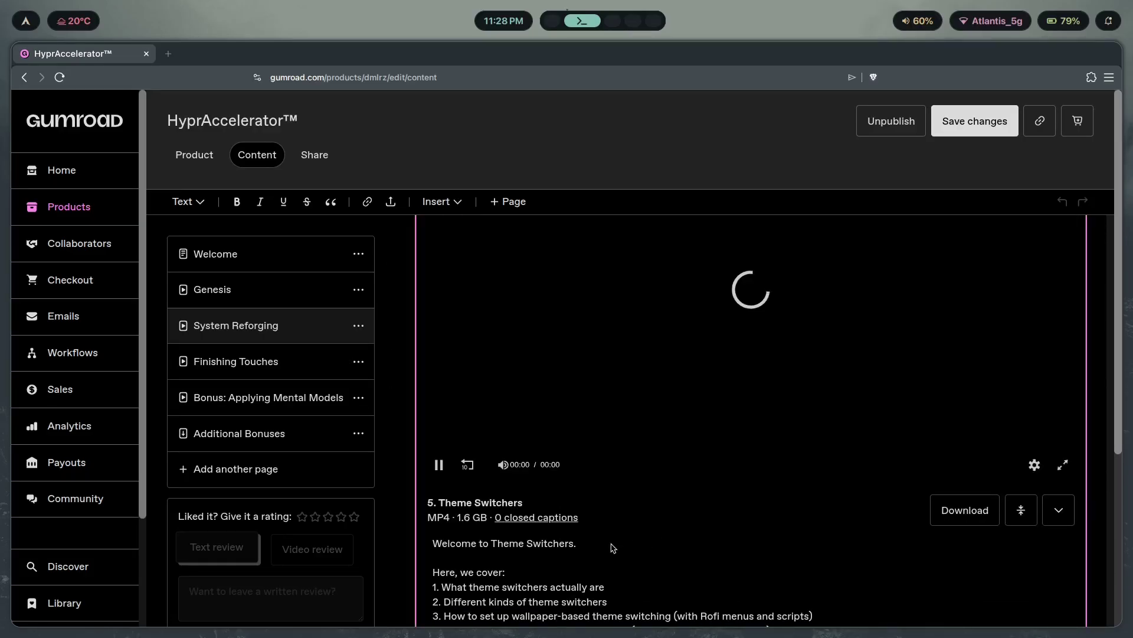
pyautogui.click(503, 465)
pyautogui.click(440, 466)
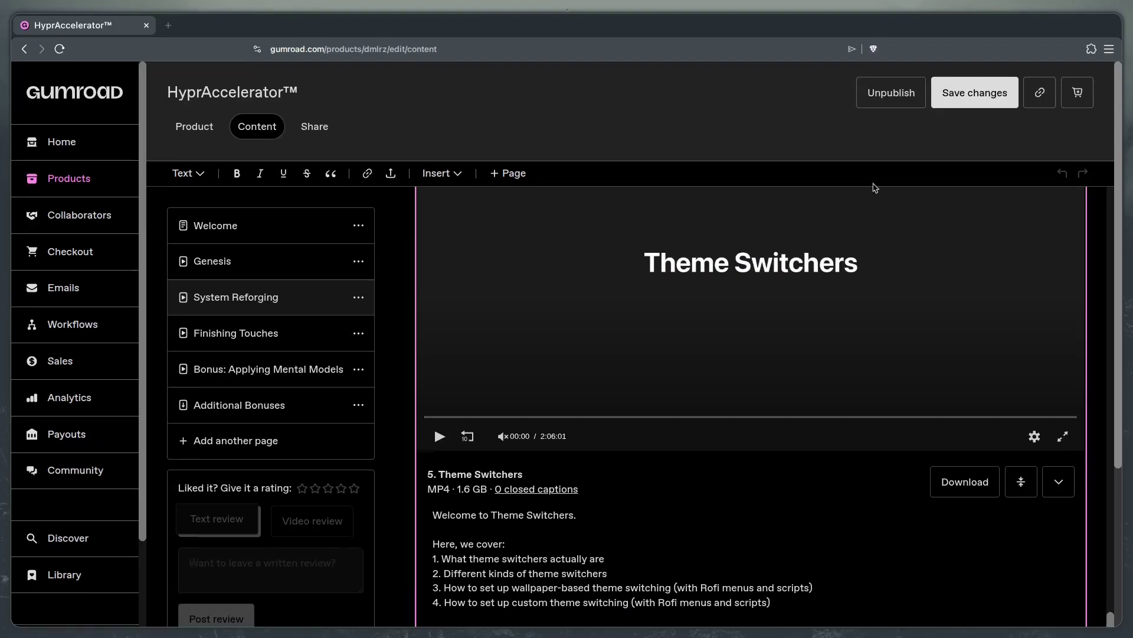
pyautogui.press('super+2')
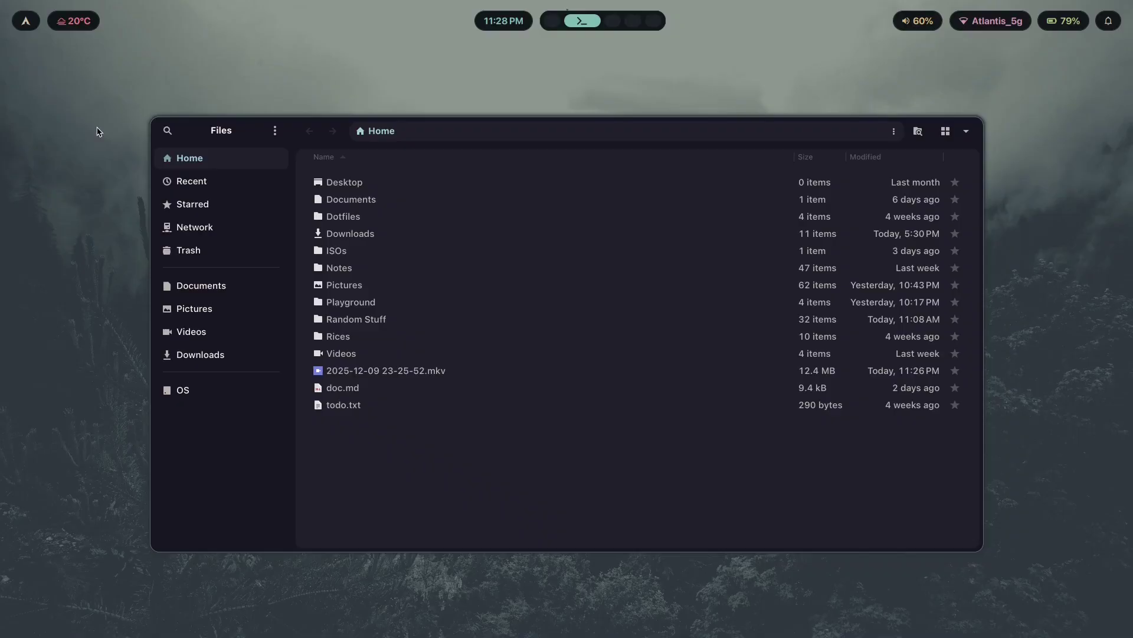
# Reopen the file manager as a smaller floating window to check its theme colours, and close it again
pyautogui.press('super+d')
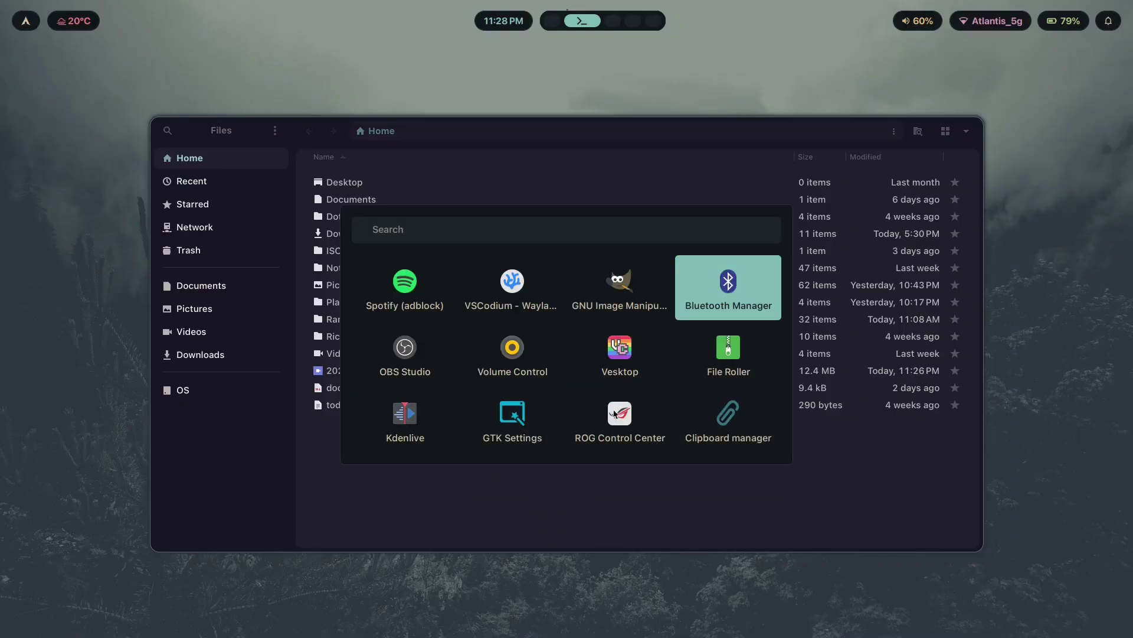
pyautogui.press('Escape')
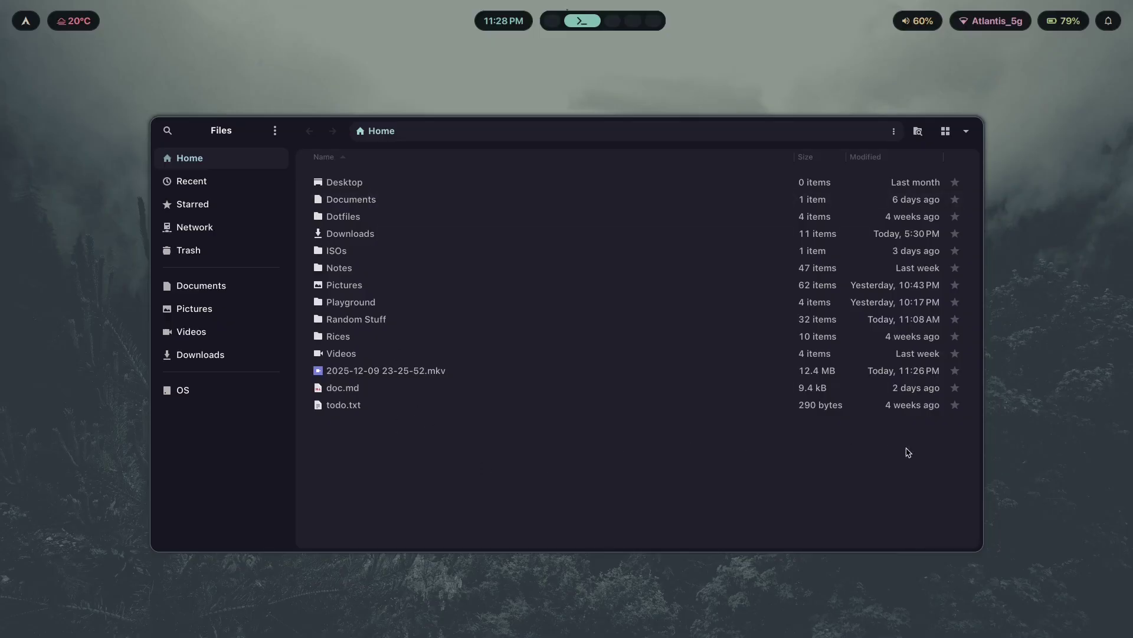
pyautogui.press('super+q')
pyautogui.press('super+e')
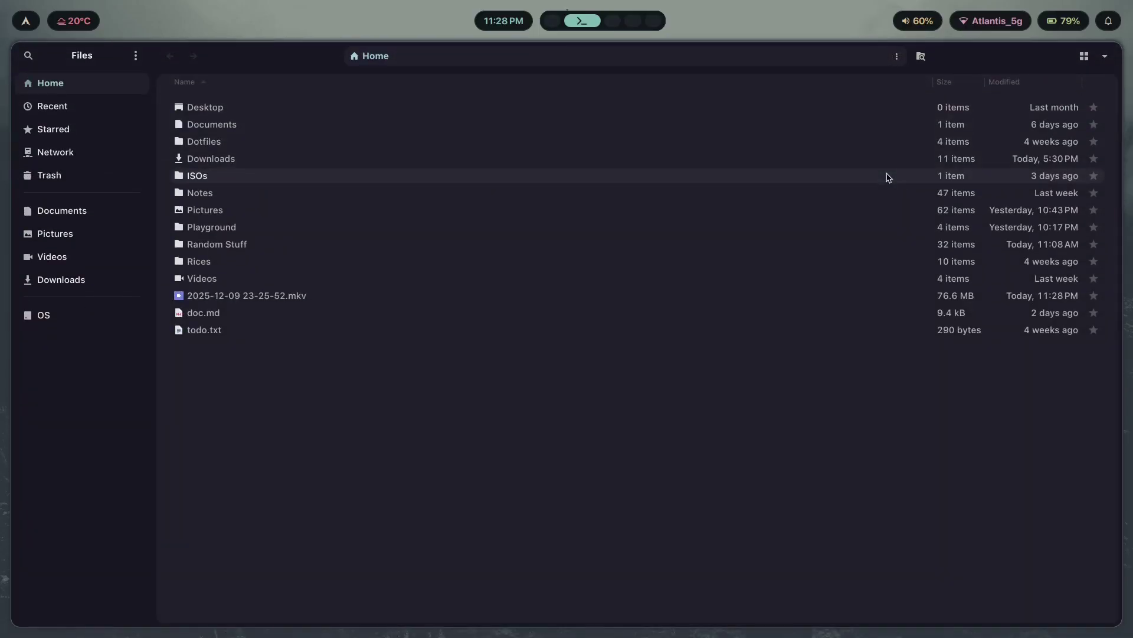
pyautogui.press('super+v')
pyautogui.moveTo(966, 547); pyautogui.dragTo(482, 391)
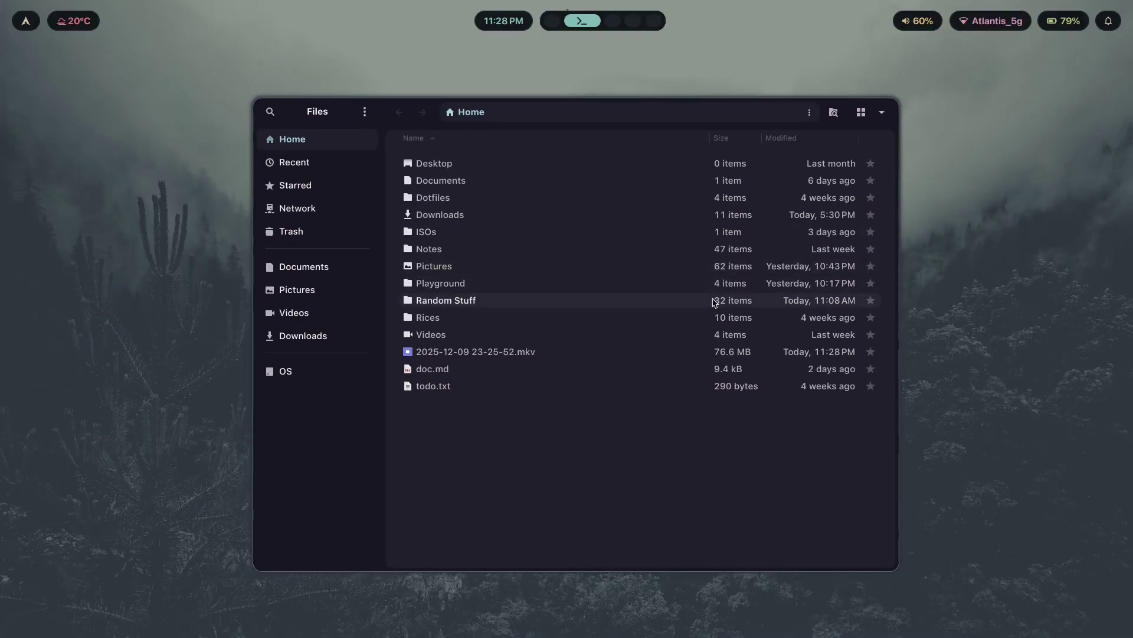
pyautogui.press('super+q')
# Open a terminal and force-quit the file manager with killall -9 nautilus
pyautogui.press('super+Return')
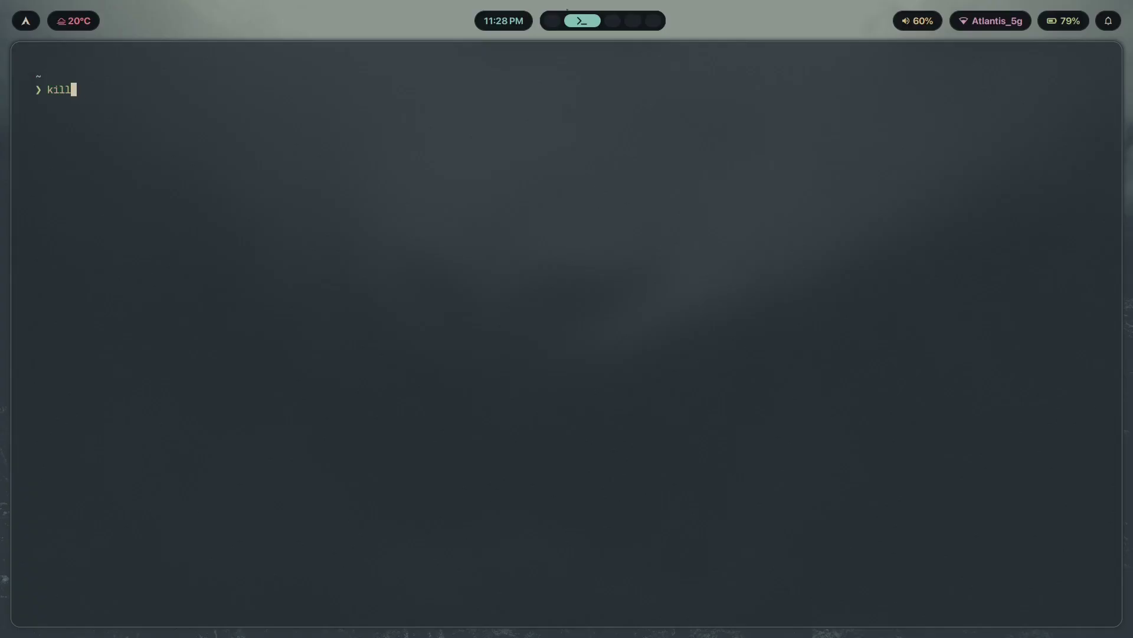
pyautogui.press('super+Return')
pyautogui.press('super+q')
pyautogui.write('all -9 ')
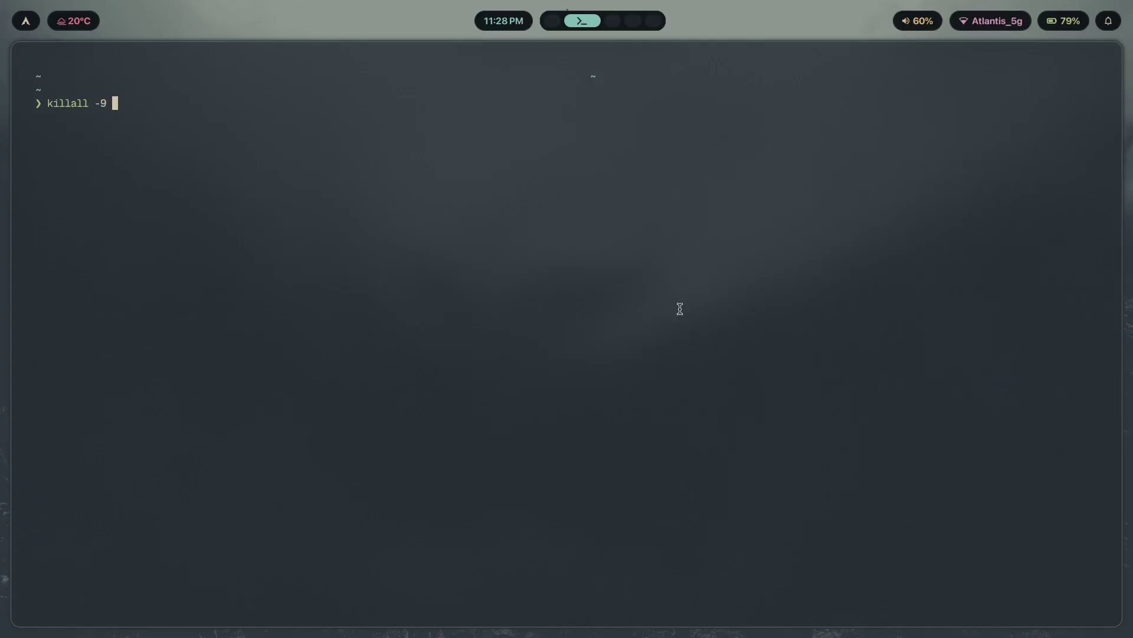
pyautogui.write('nautilus')
pyautogui.press('Return')
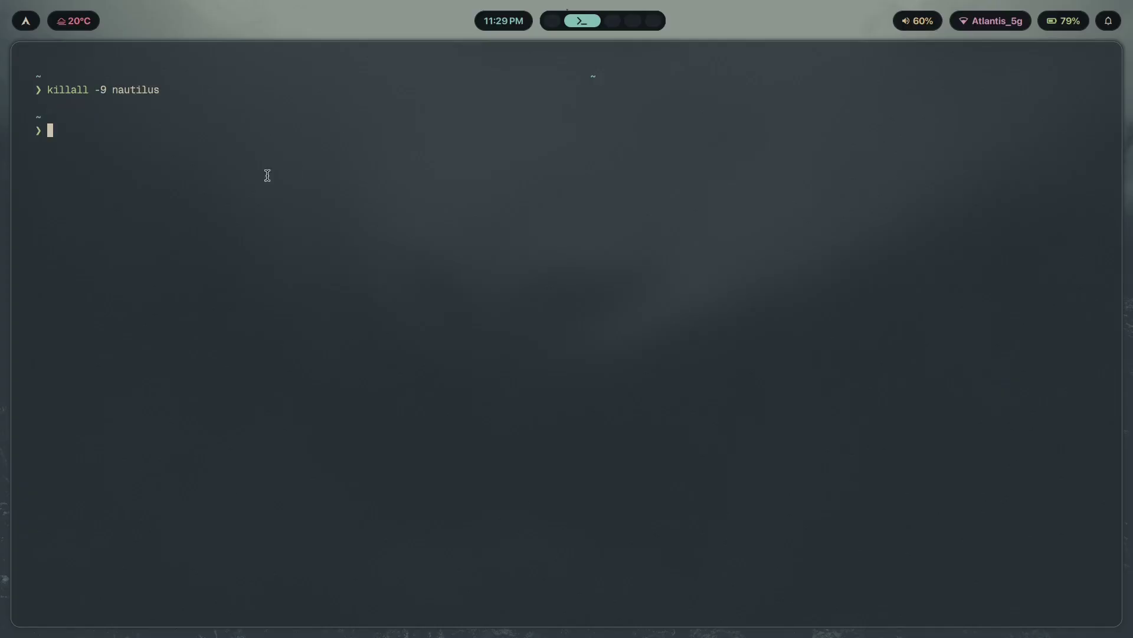
pyautogui.moveTo(158, 94); pyautogui.dragTo(6, 77)
pyautogui.click(133, 85)
# Relaunch the file manager by searching the app launcher for nau, and make it an enlarged floating window without the terminal
pyautogui.press('super+d')
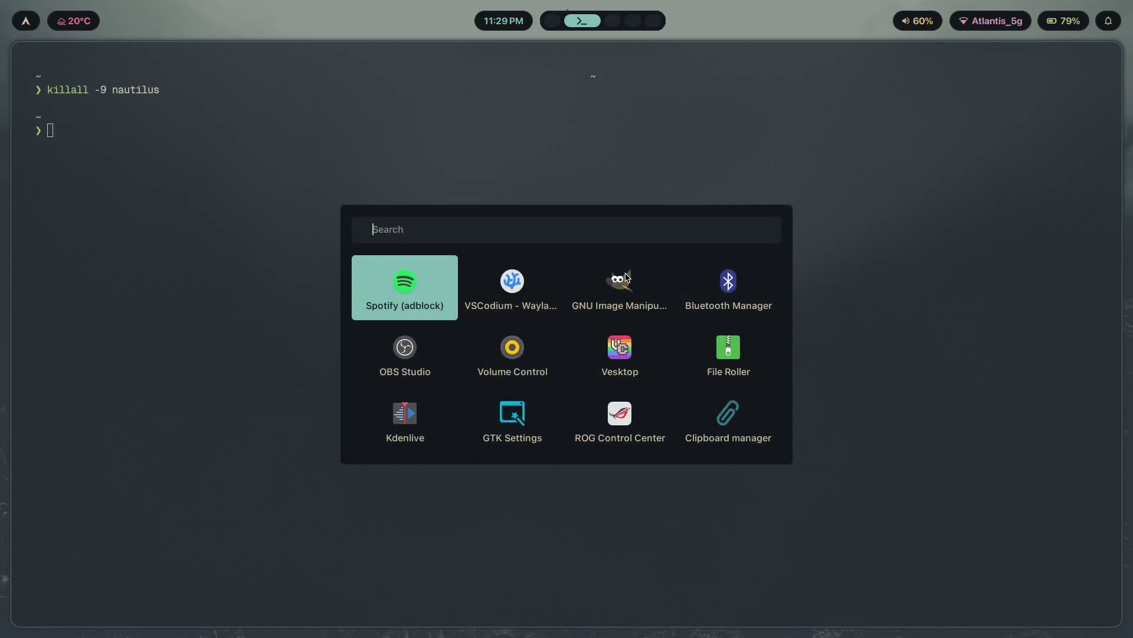
pyautogui.write('nau')
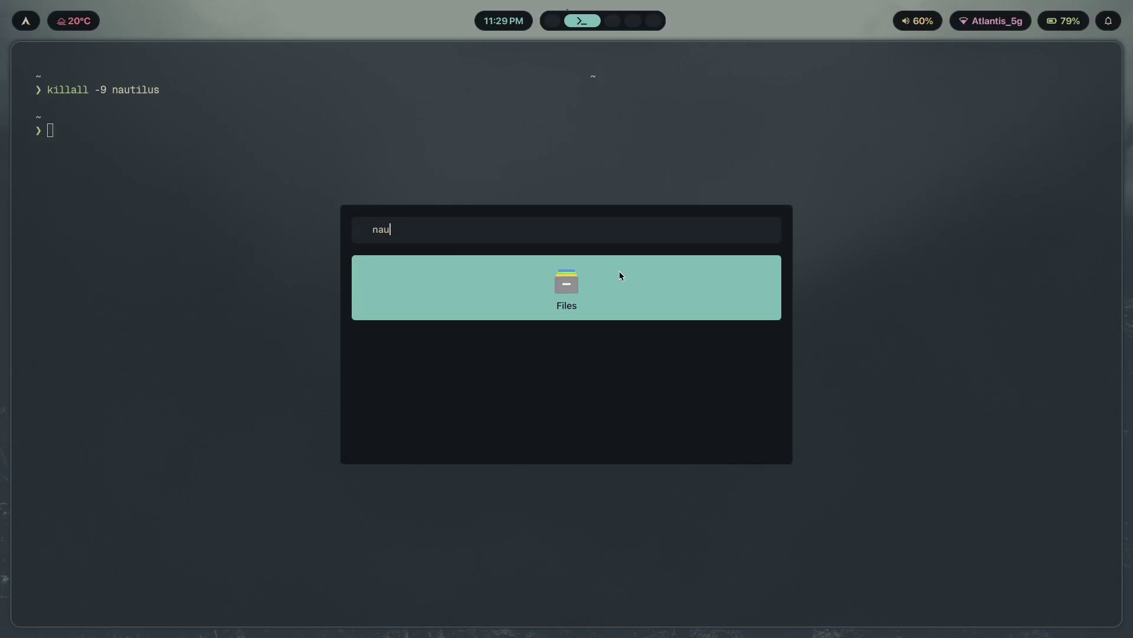
pyautogui.press('Return')
pyautogui.press('super+q')
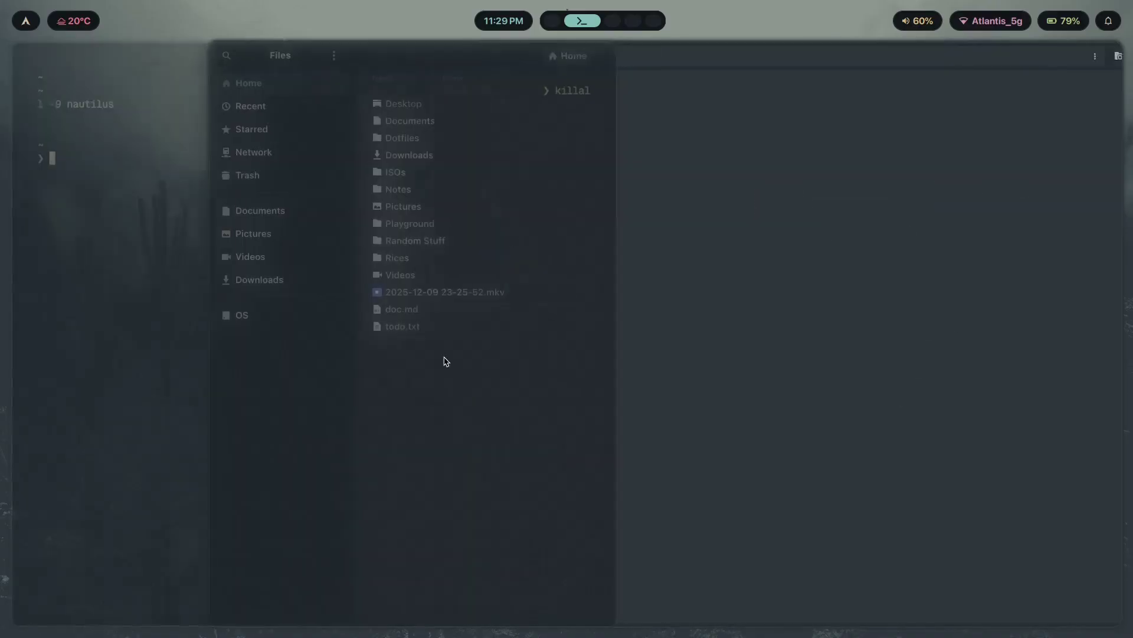
pyautogui.press('super+v')
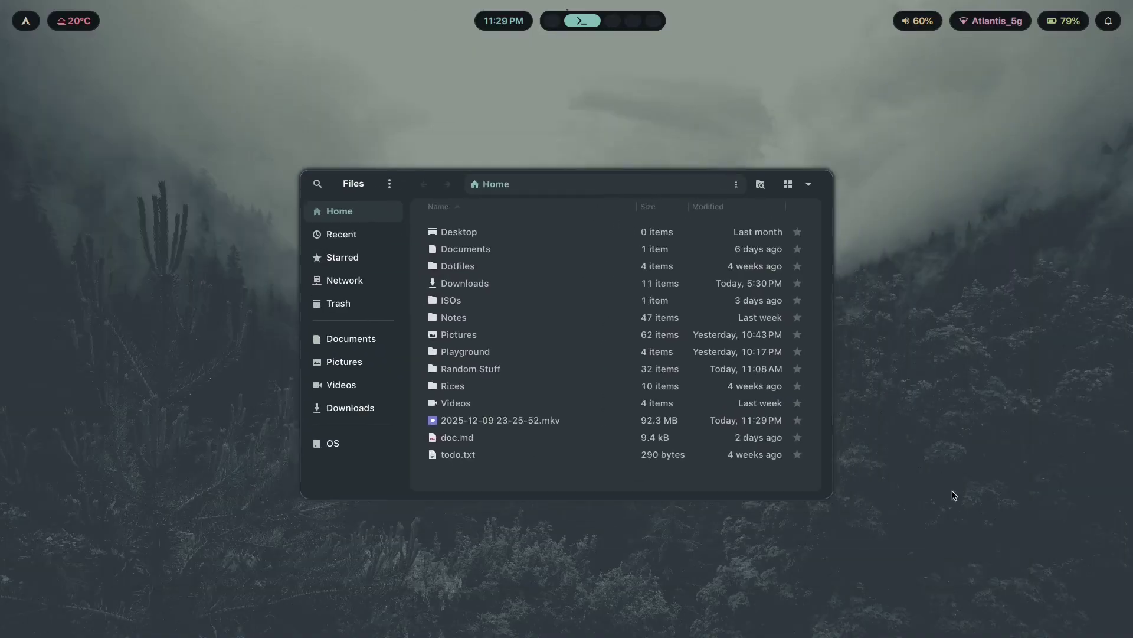
pyautogui.moveTo(733, 430); pyautogui.dragTo(835, 453)
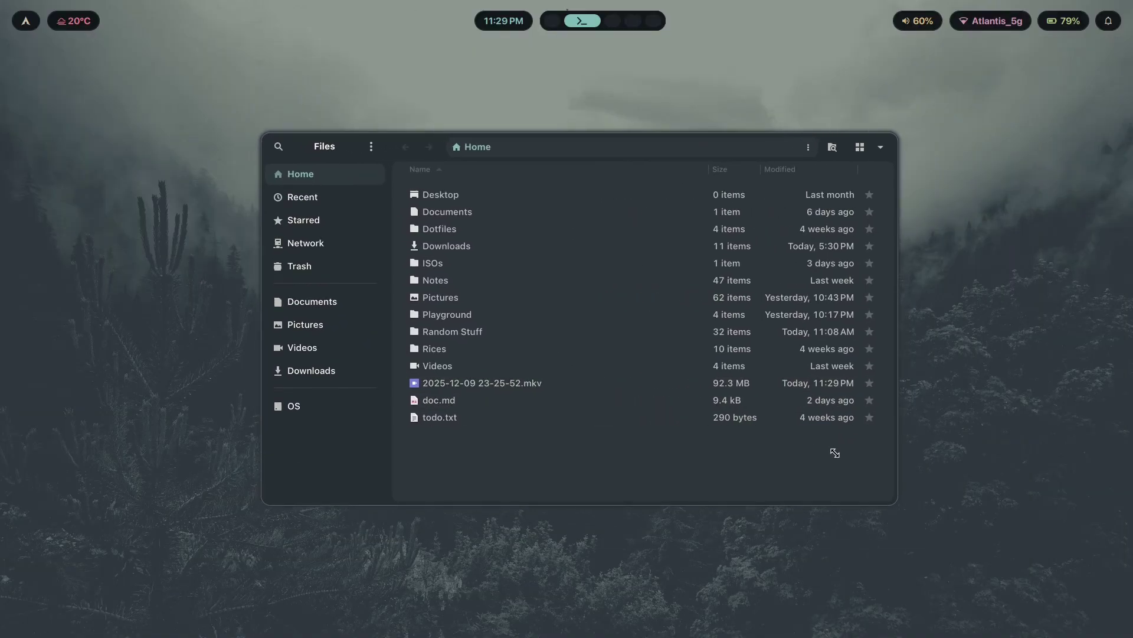
# Centre the file manager window on the desktop and switch the desktop theme to nord
pyautogui.press('super+c')
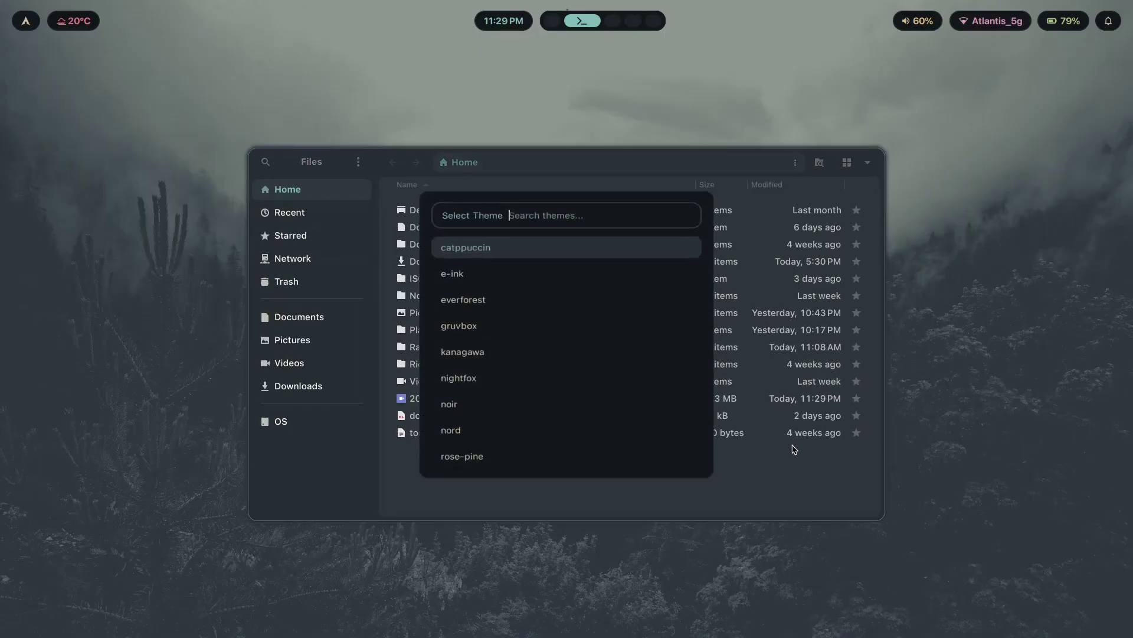
pyautogui.press('Down')
pyautogui.press('Down')
pyautogui.press('Down')
pyautogui.press('Down')
pyautogui.press('Down')
pyautogui.press('Down')
pyautogui.press('Down')
pyautogui.press('Down')
pyautogui.press('Down')
pyautogui.press('Up')
pyautogui.press('Up')
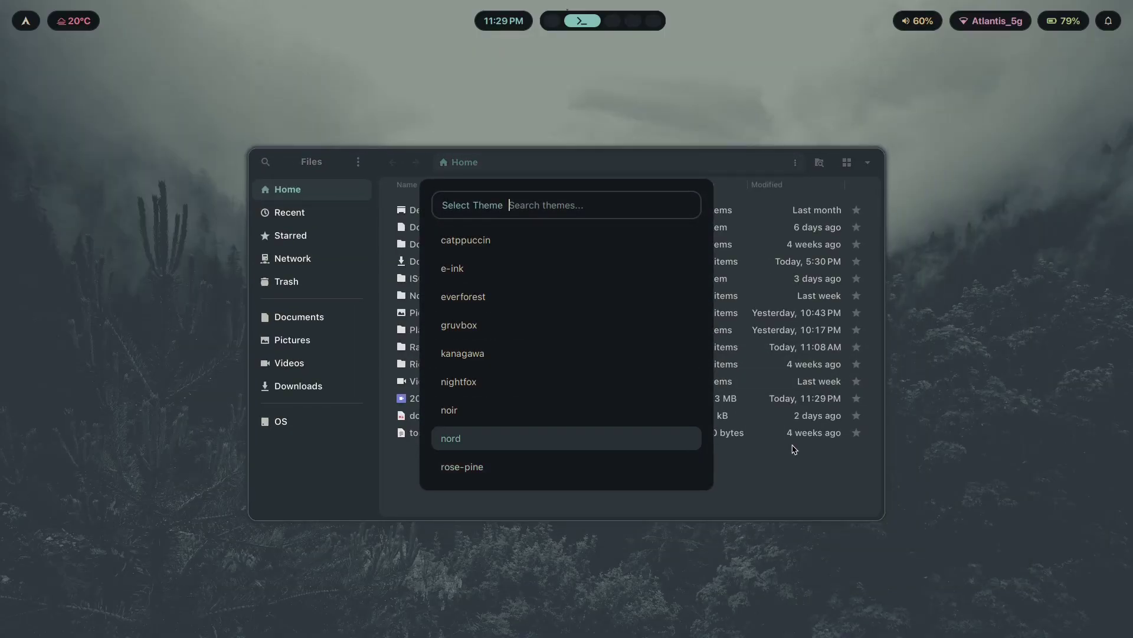
pyautogui.press('Return')
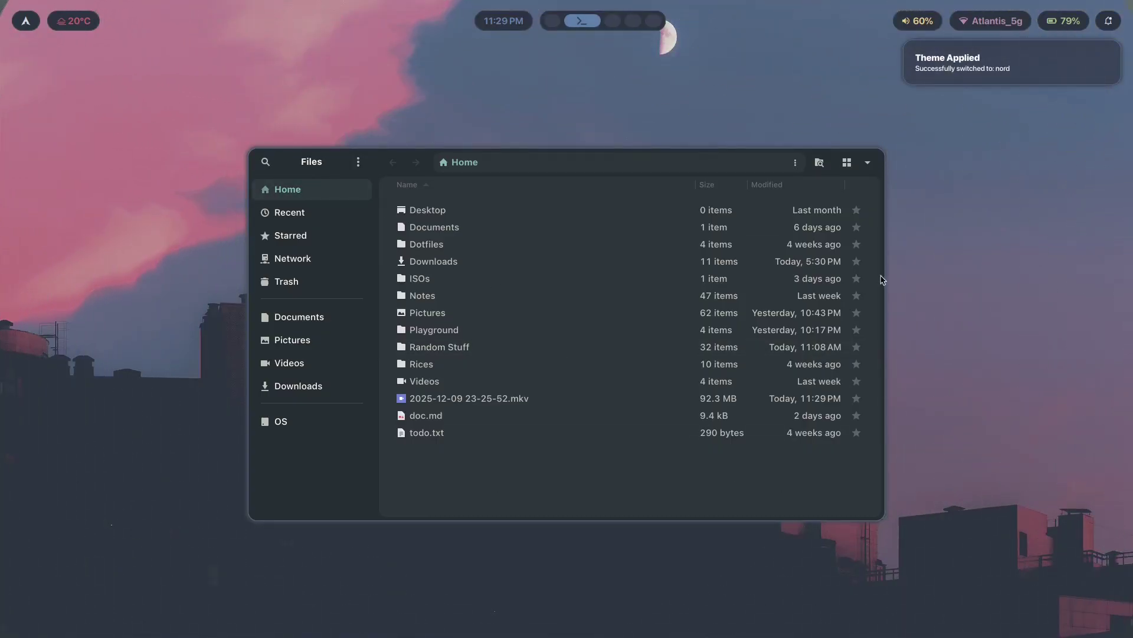
# Go to workspace 3, browse the nord wallpapers, and apply heights.png as the wallpaper
pyautogui.press('super+3')
pyautogui.press('super+w')
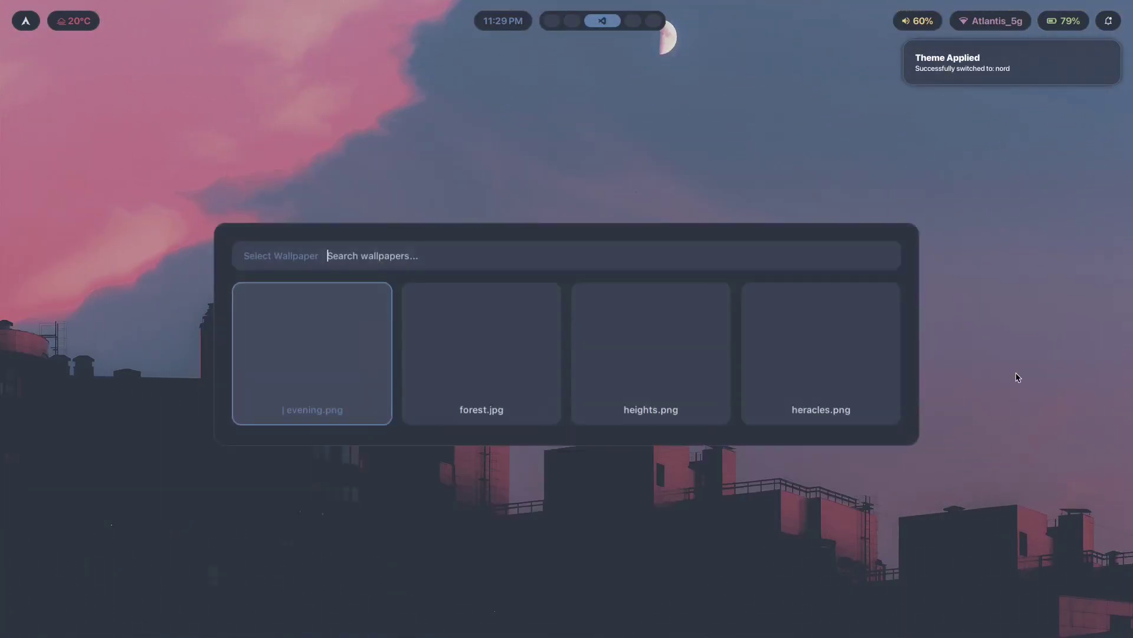
pyautogui.press('Right')
pyautogui.press('Right')
pyautogui.press('Right')
pyautogui.press('Left')
pyautogui.press('Left')
pyautogui.press('Right')
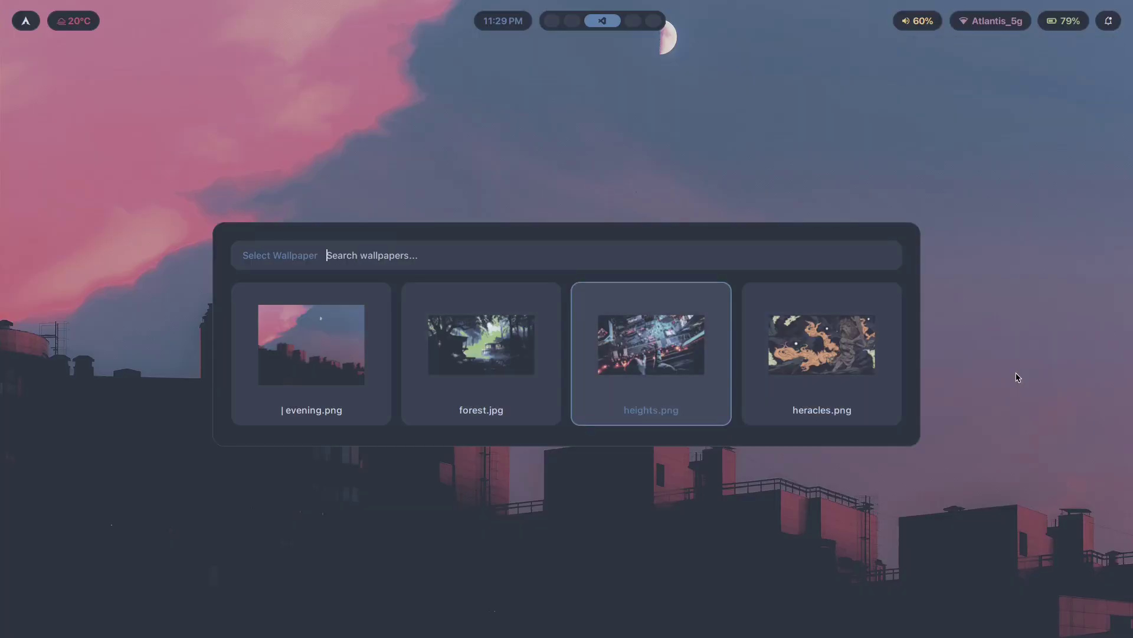
pyautogui.press('Left')
pyautogui.press('Right')
pyautogui.press('Return')
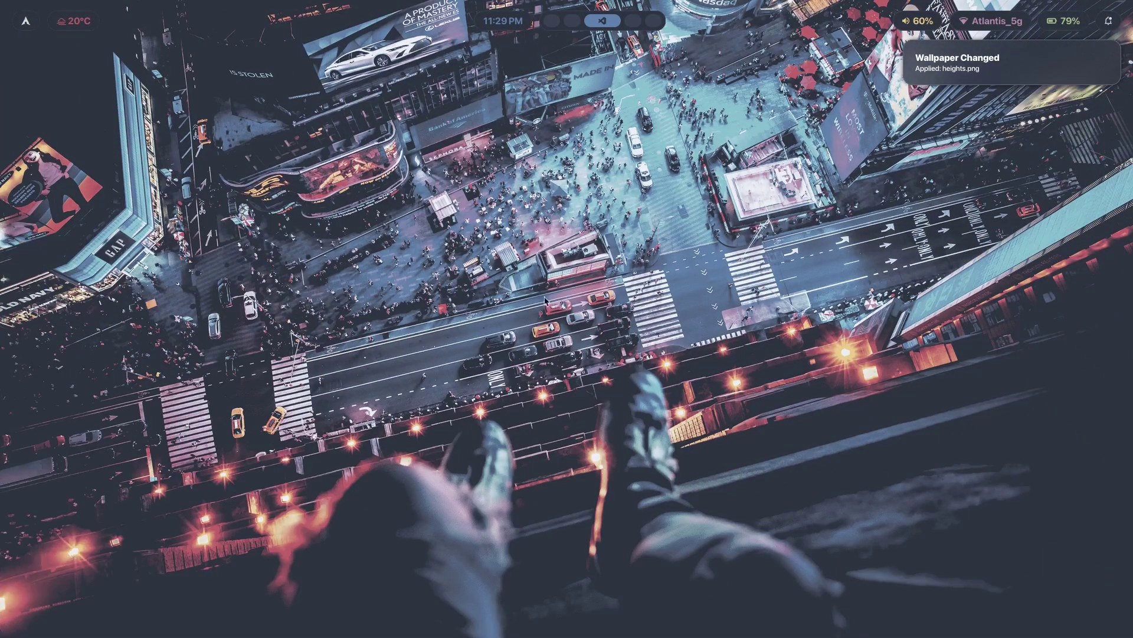
# Return to workspace 2, close the file manager, and switch the desktop theme to tokyo-night
pyautogui.press('super+2')
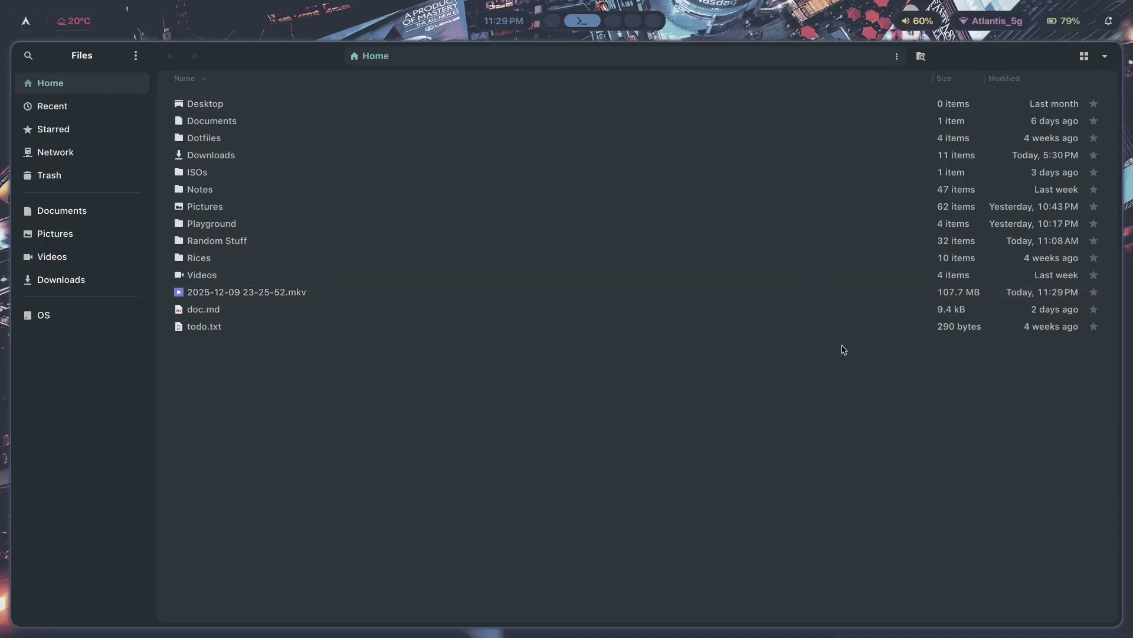
pyautogui.press('super+t')
pyautogui.press('Up')
pyautogui.press('Return')
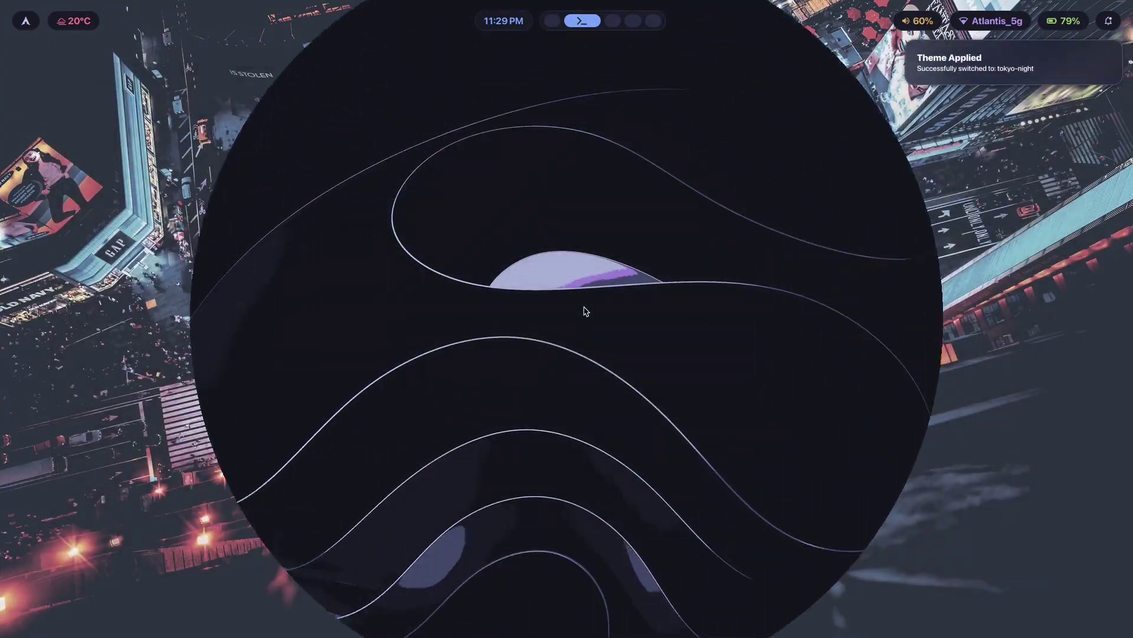
# Force-quit the file manager's background process from a terminal with killall -9 nautilus, and close the terminal
pyautogui.press('super+Return')
pyautogui.write('killall -9 nautilus')
pyautogui.press('Return')
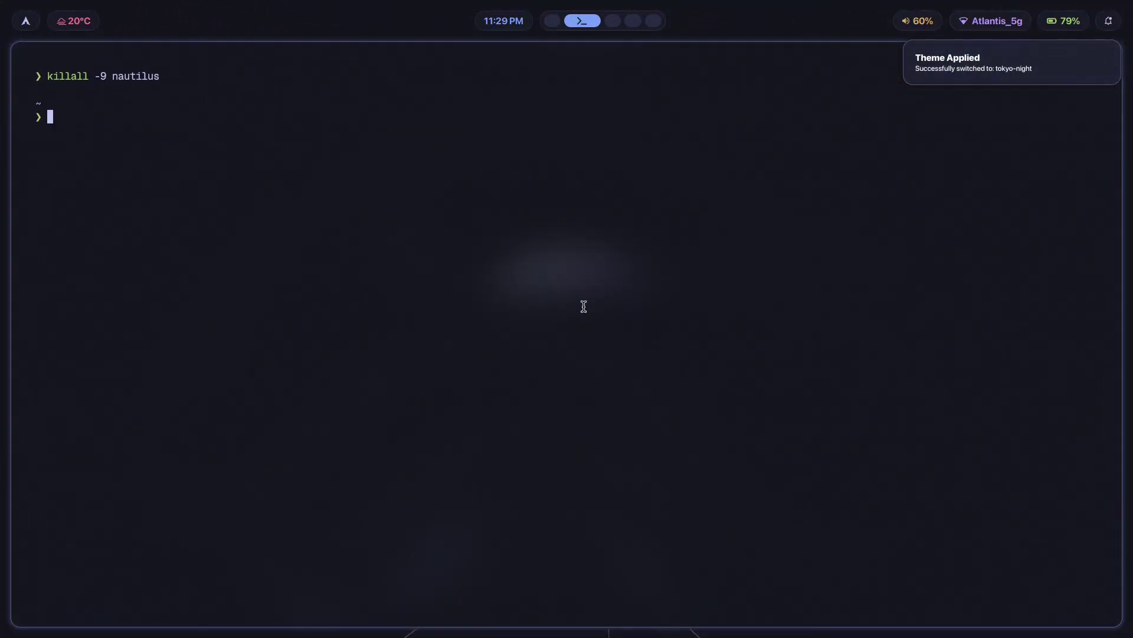
pyautogui.press('super+q')
pyautogui.press('super+d')
pyautogui.press('Escape')
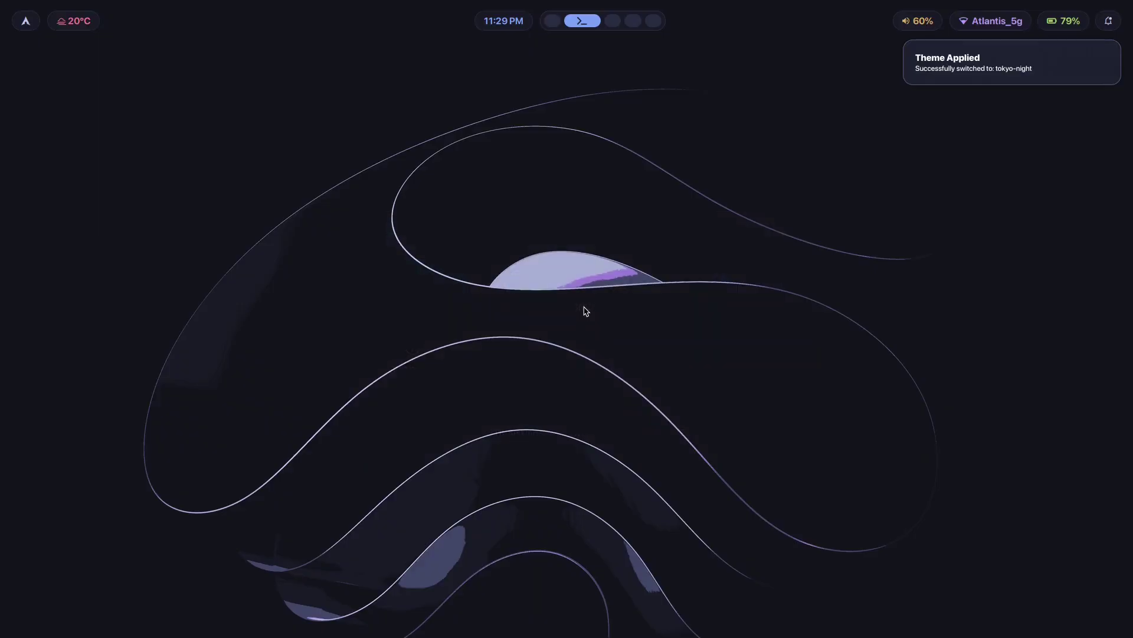
# Reopen the file manager as a floating window, and reduce its size and reposition it to check its theme colours
pyautogui.press('super+e')
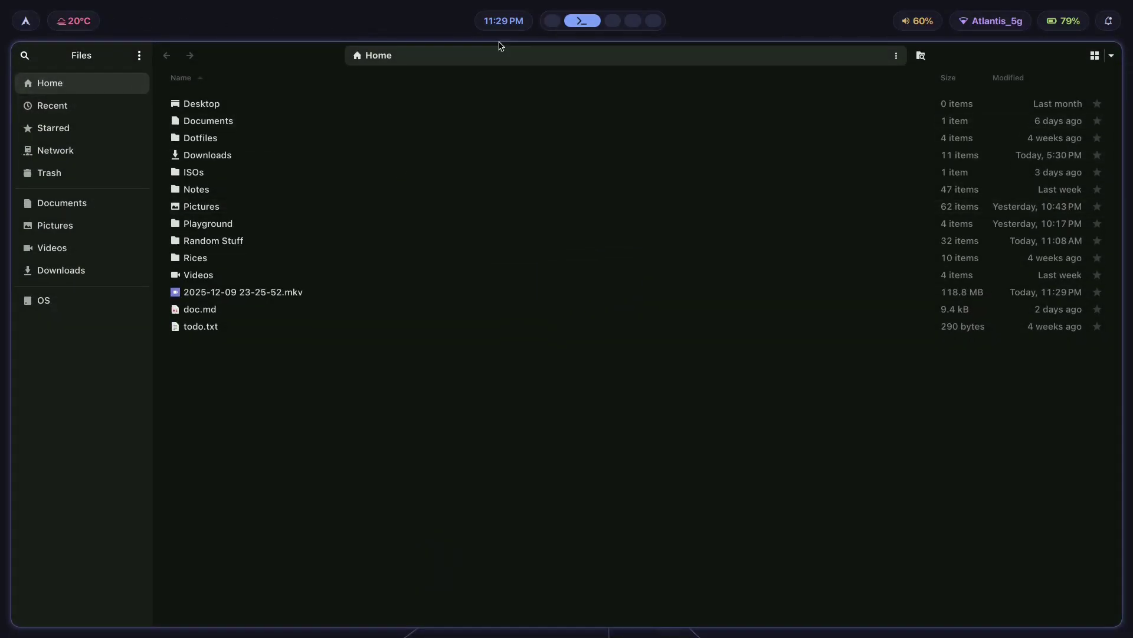
pyautogui.press('super+f')
pyautogui.press('super+v')
pyautogui.moveTo(649, 431); pyautogui.dragTo(620, 431)
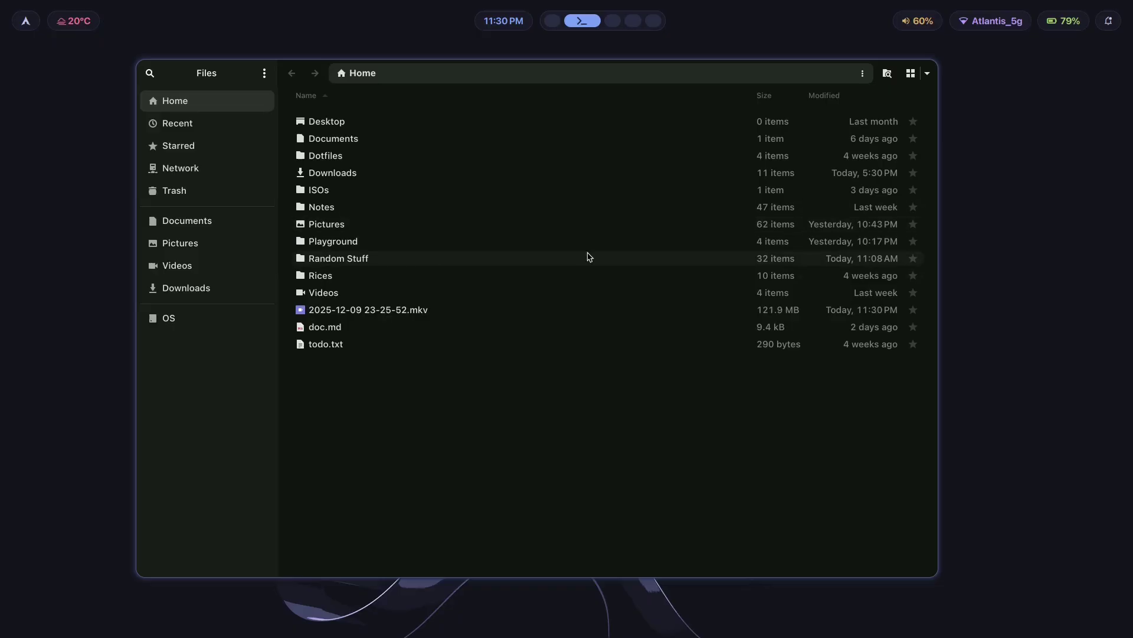
pyautogui.moveTo(611, 363); pyautogui.dragTo(579, 370)
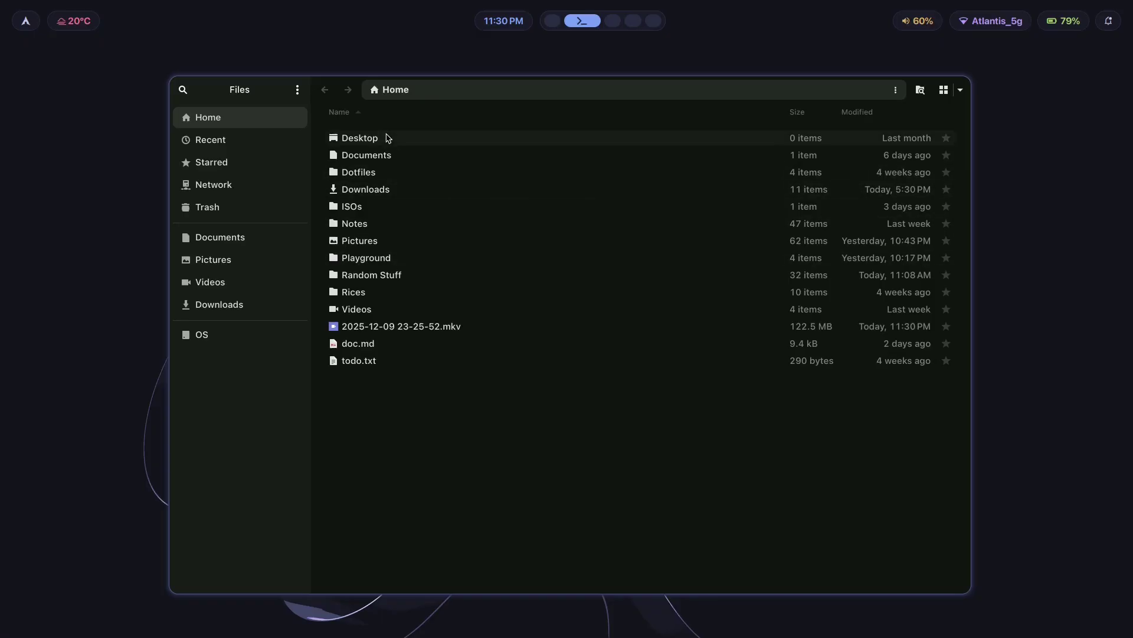
pyautogui.moveTo(834, 493); pyautogui.dragTo(836, 436)
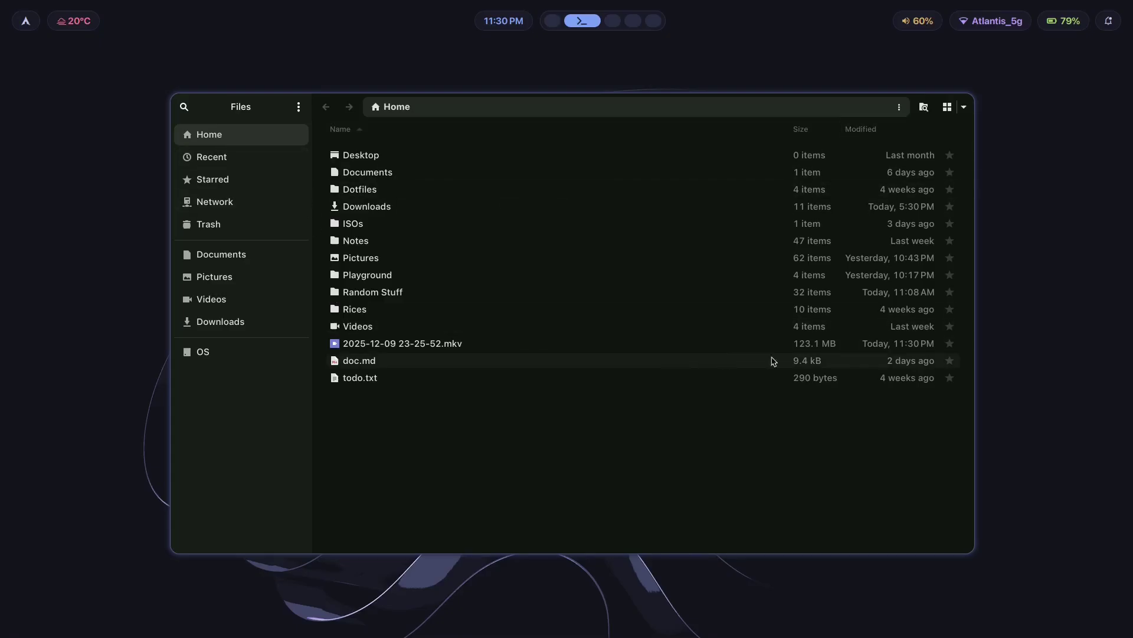
# Look through the list of available themes twice on workspace 3
pyautogui.press('super+3')
pyautogui.press('super+t')
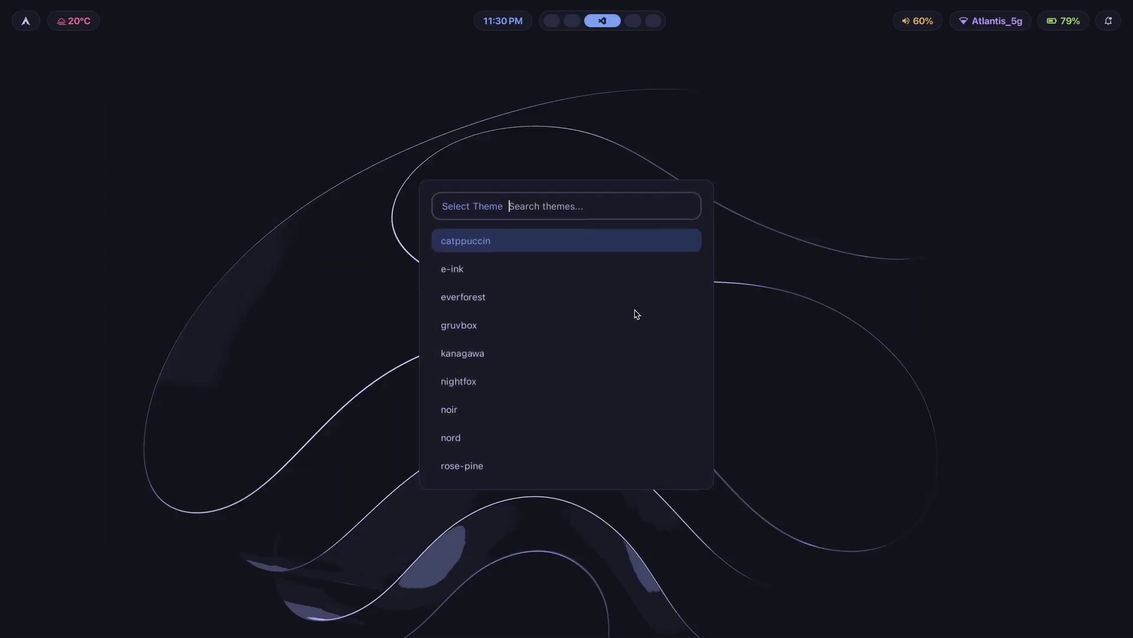
pyautogui.press('Down')
pyautogui.press('Down')
pyautogui.press('Down')
pyautogui.press('Down')
pyautogui.press('Down')
pyautogui.press('Down')
pyautogui.press('Up')
pyautogui.press('Return')
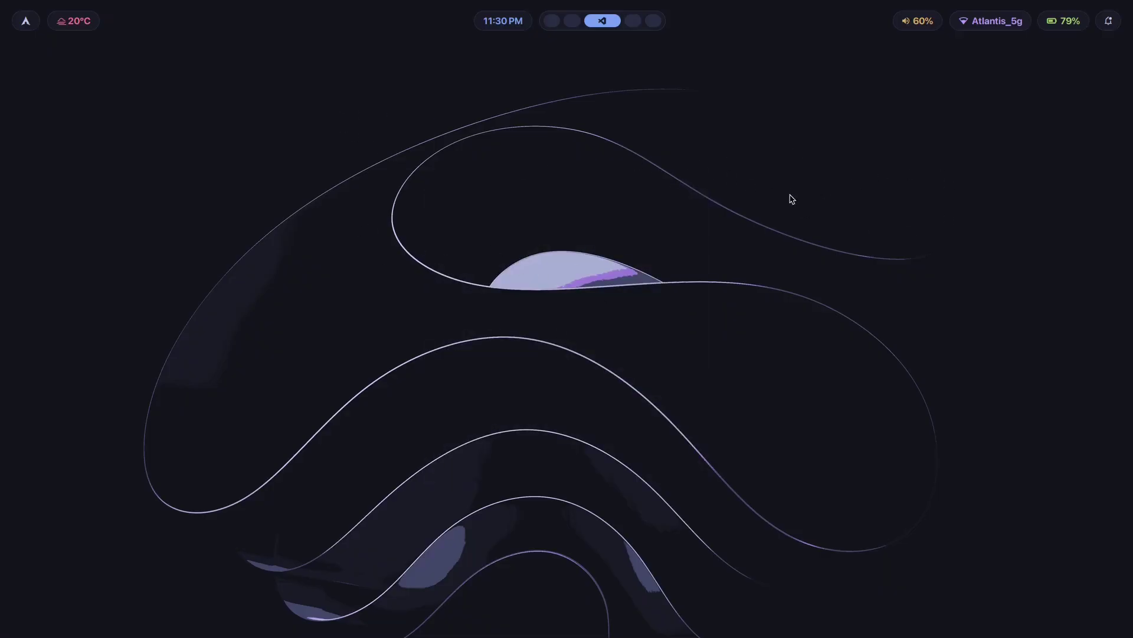
pyautogui.press('super+t')
pyautogui.press('Down')
pyautogui.press('Down')
pyautogui.press('Down')
pyautogui.press('Down')
pyautogui.press('Down')
pyautogui.press('Down')
pyautogui.press('Down')
pyautogui.press('Down')
pyautogui.press('Down')
pyautogui.press('Down')
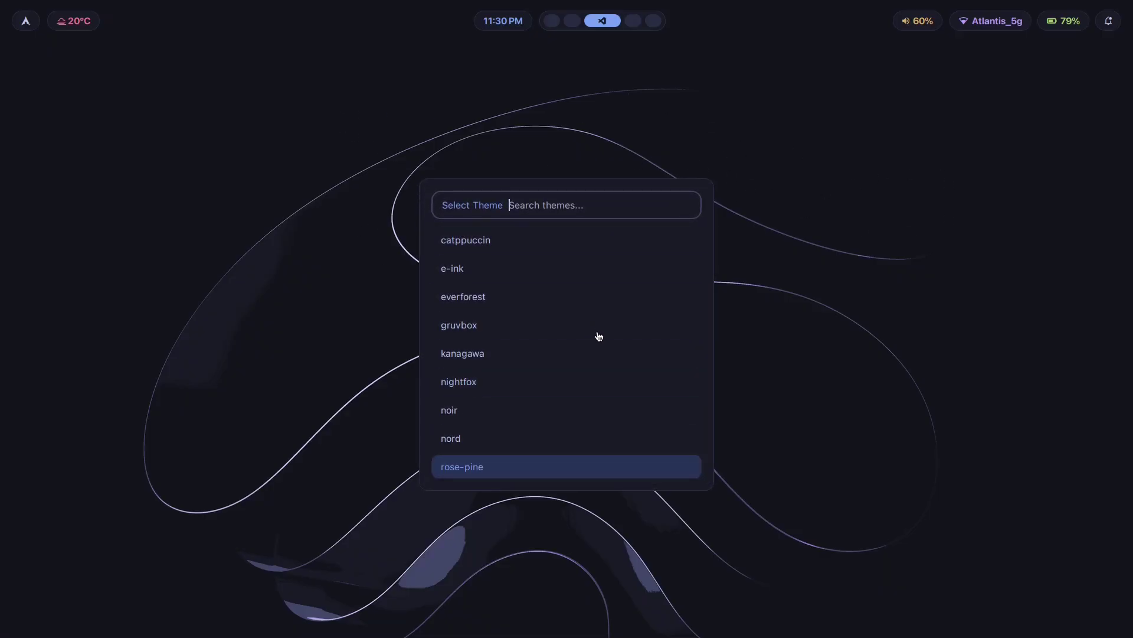
pyautogui.press('Down')
pyautogui.press('Down')
pyautogui.press('Return')
# On workspace 2, run killall -9 nautilus in a terminal, and briefly reopen the file manager to check its colours
pyautogui.press('super+2')
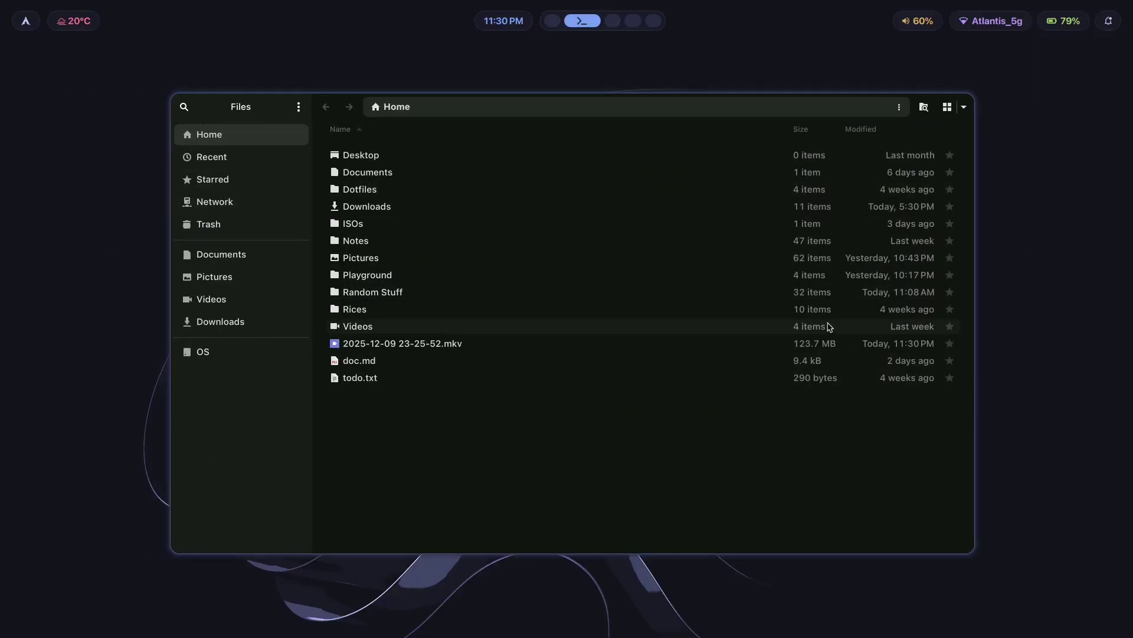
pyautogui.press('super+Return')
pyautogui.write('killall -9 nautilus')
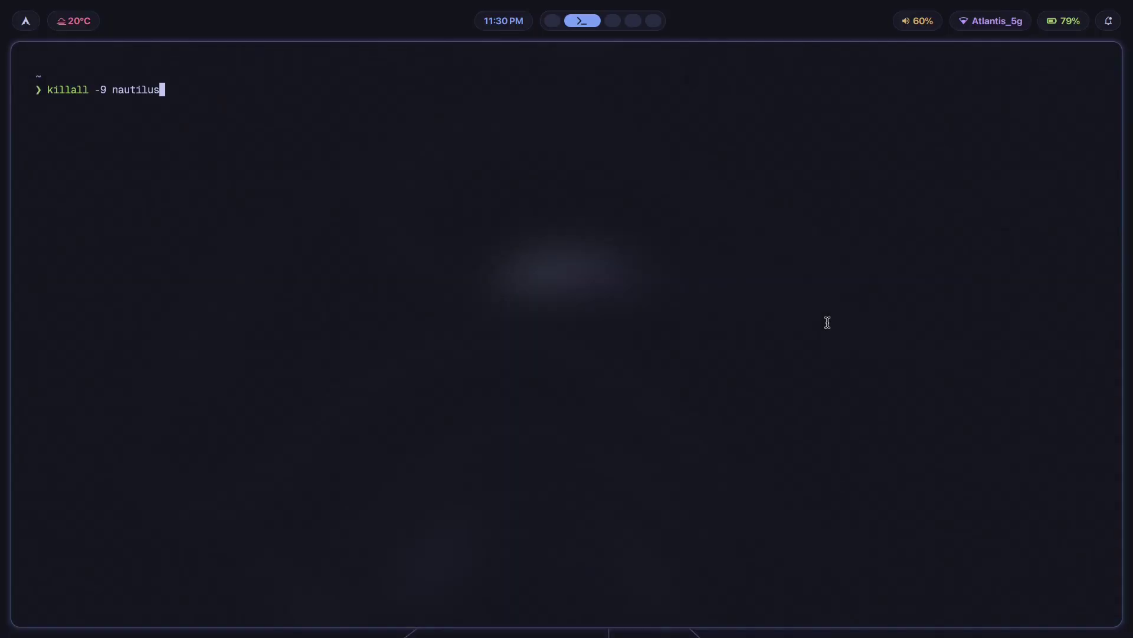
pyautogui.press('Return')
pyautogui.press('super+q')
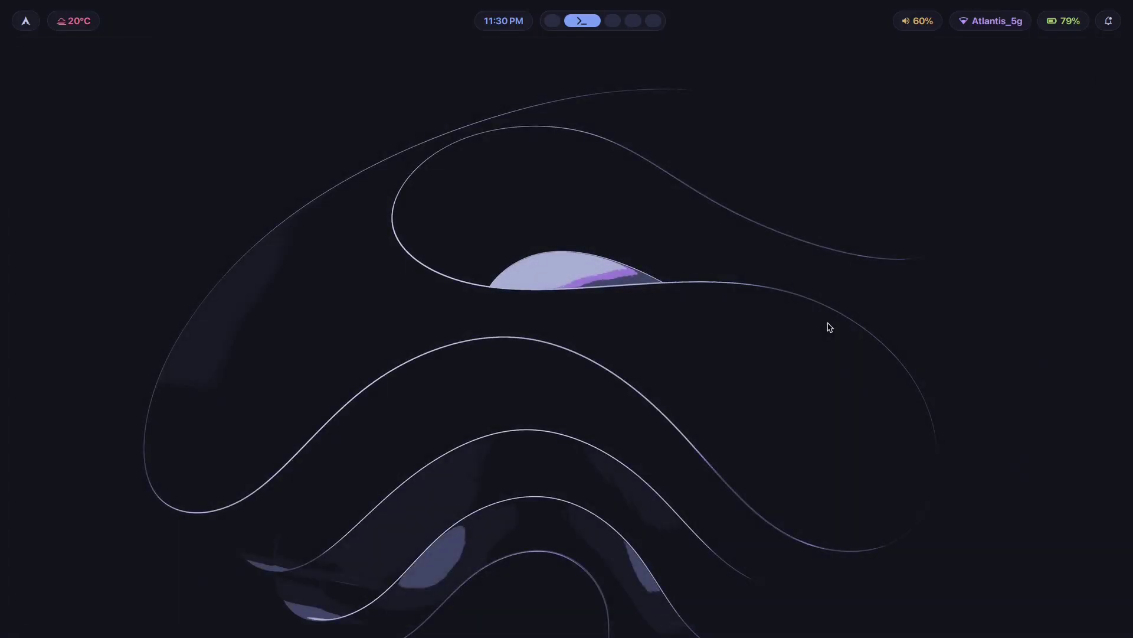
pyautogui.press('super+e')
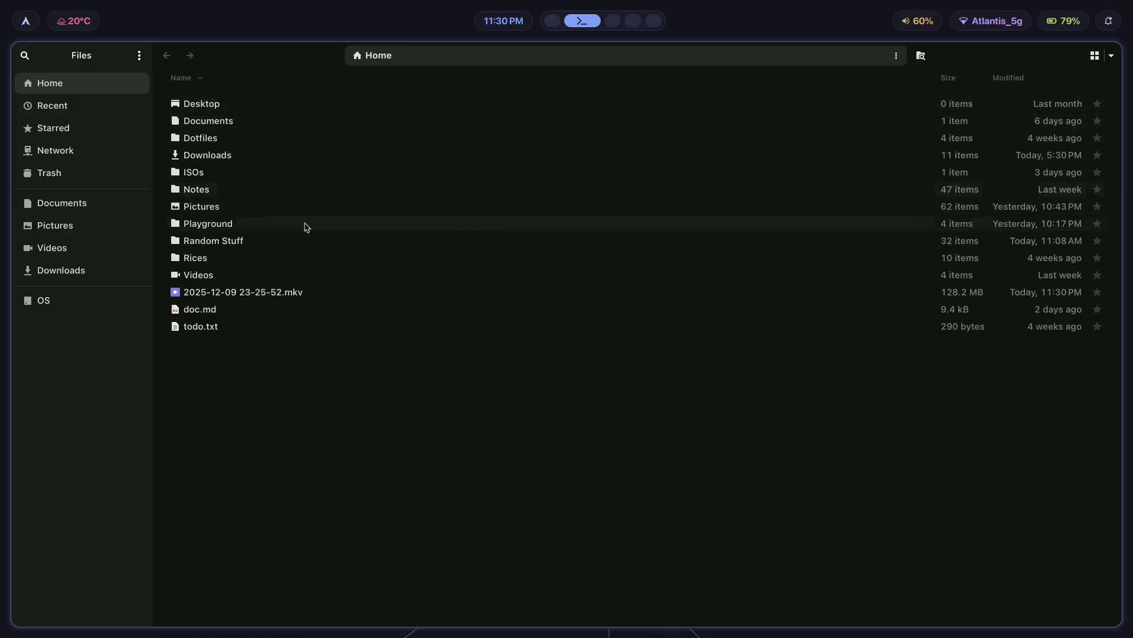
pyautogui.press('super+q')
# Switch the desktop theme to nightfox
pyautogui.press('super+t')
pyautogui.press('Up')
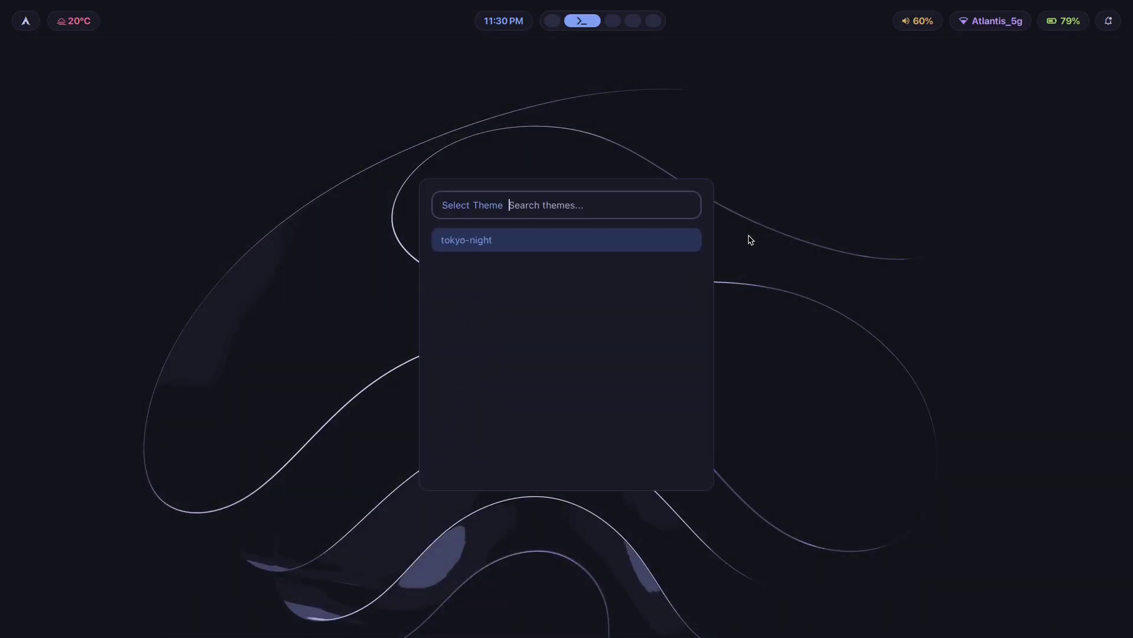
pyautogui.press('Up')
pyautogui.press('Up')
pyautogui.press('Down')
pyautogui.press('Up')
pyautogui.press('Up')
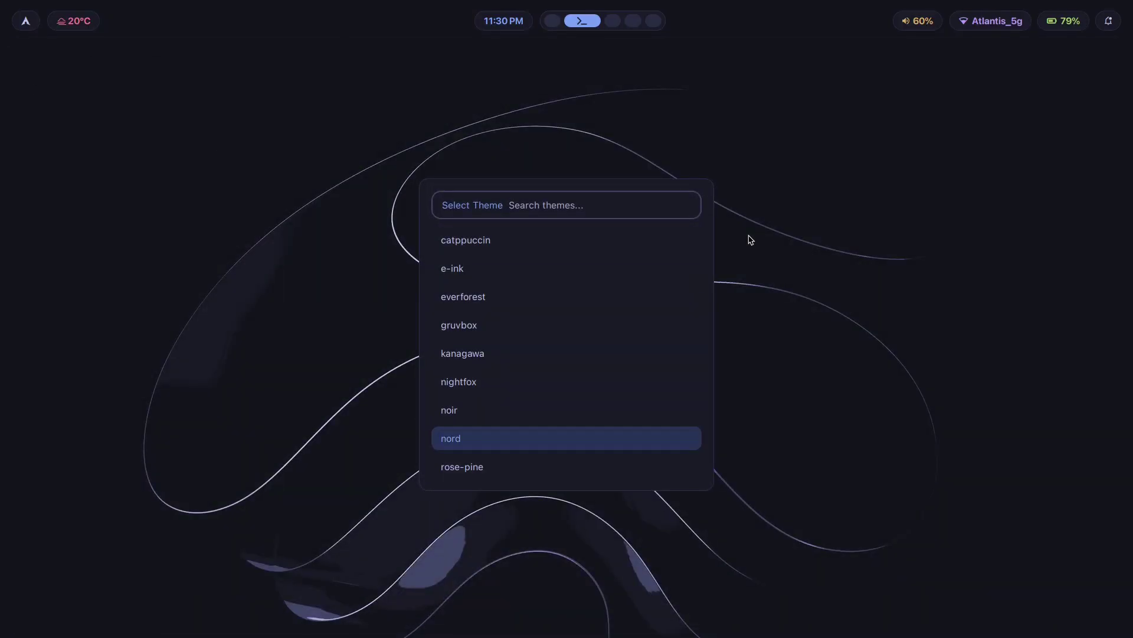
pyautogui.press('Up')
pyautogui.press('Up')
pyautogui.press('Down')
pyautogui.press('Return')
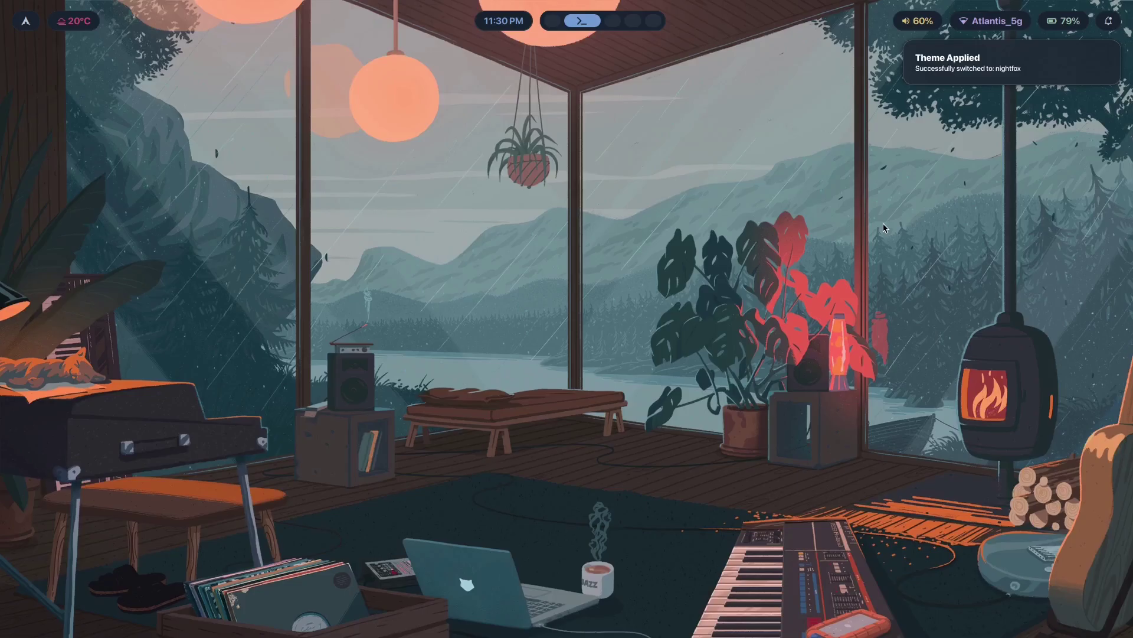
# Open .config/hypr/modules/decoration.conf with nvim in a new terminal
pyautogui.press('super+Return')
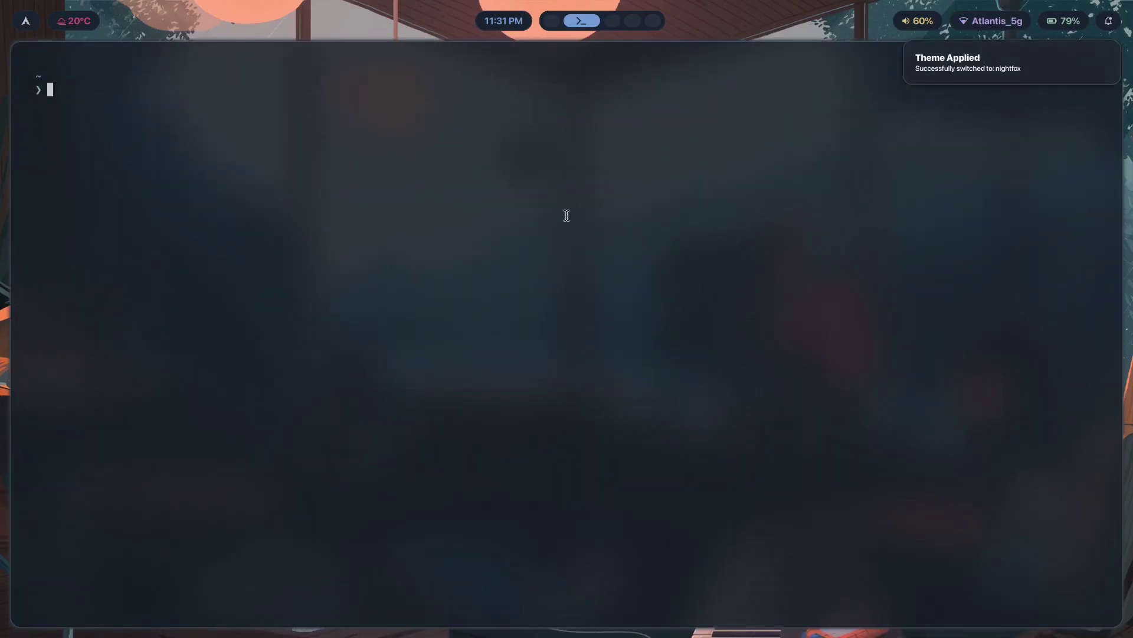
pyautogui.press('super+q')
pyautogui.press('super+Return')
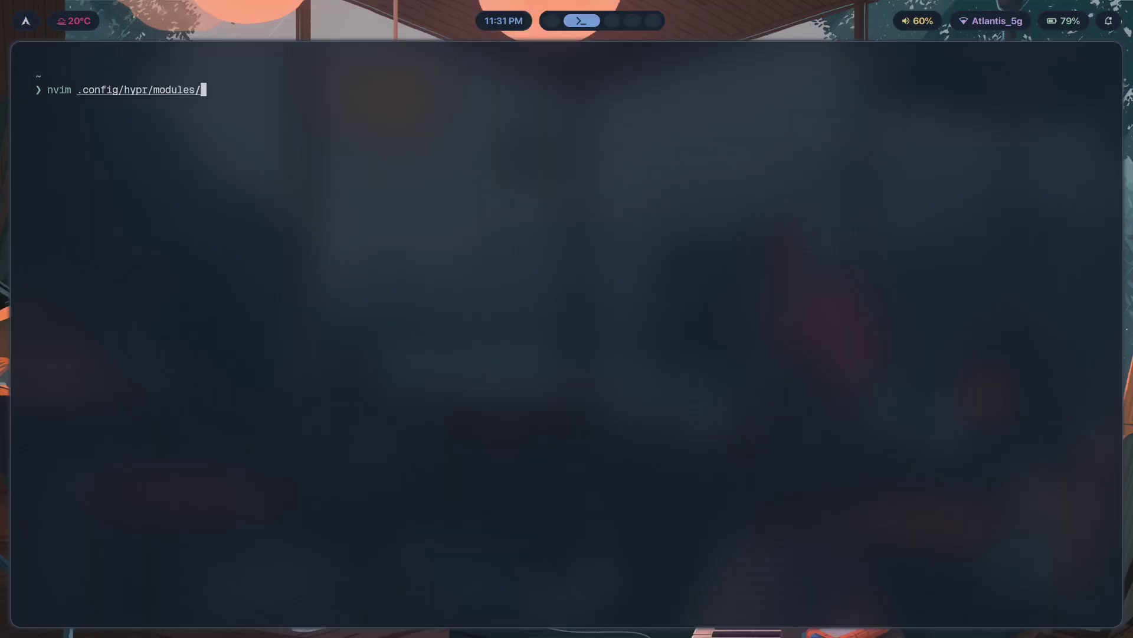
pyautogui.press('Tab')
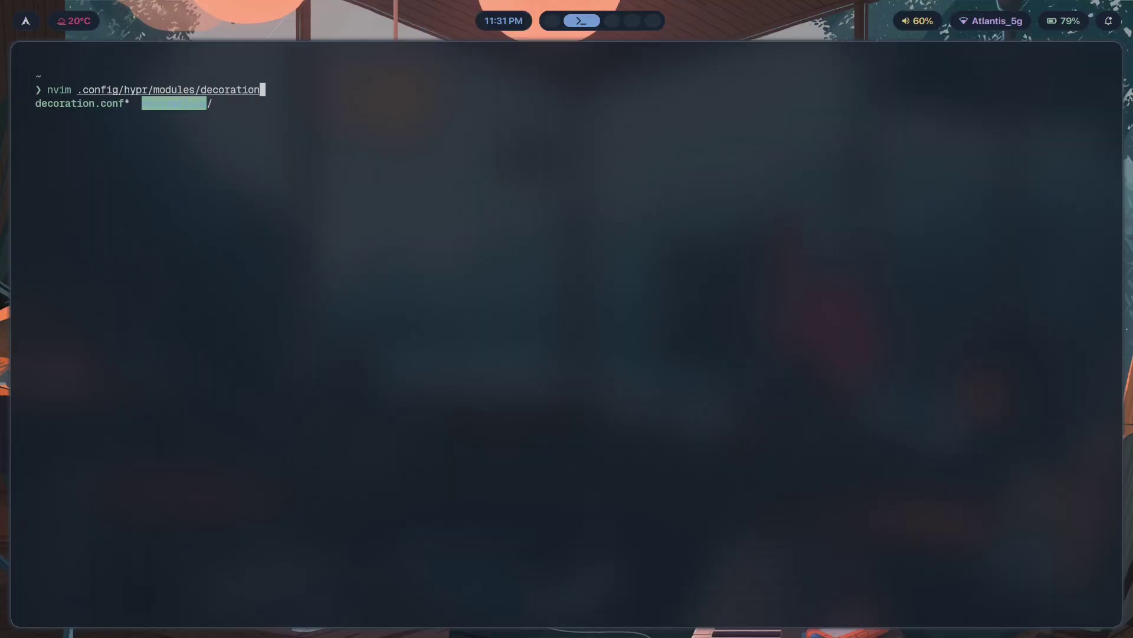
pyautogui.press('Return')
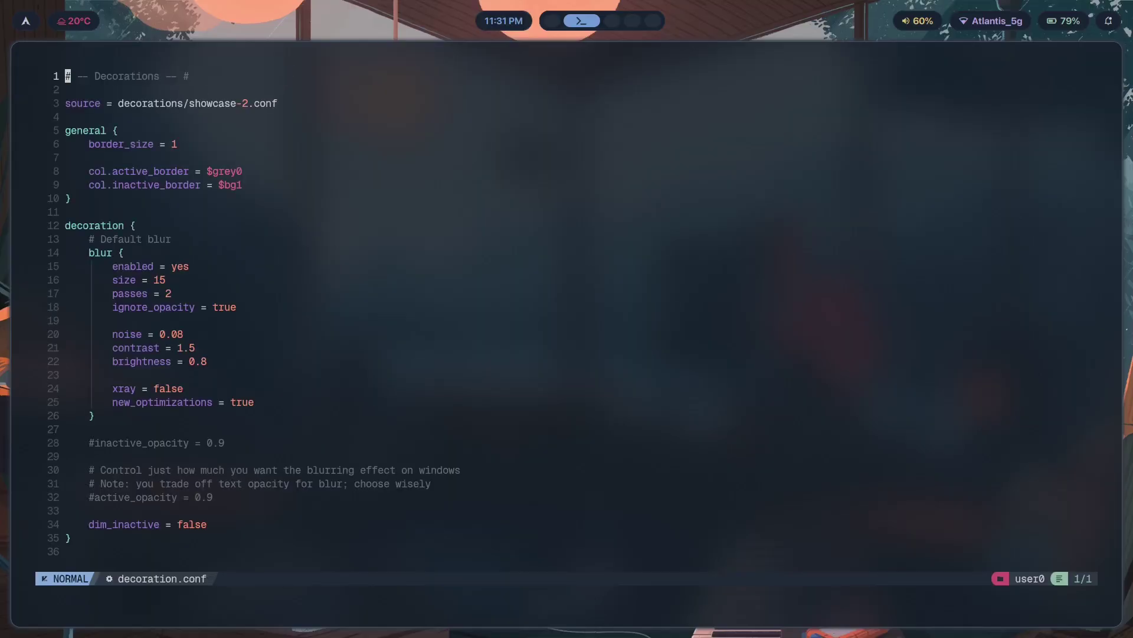
pyautogui.scroll(-4, 265, 172)
pyautogui.scroll(4, 206, 183)
pyautogui.click(182, 191)
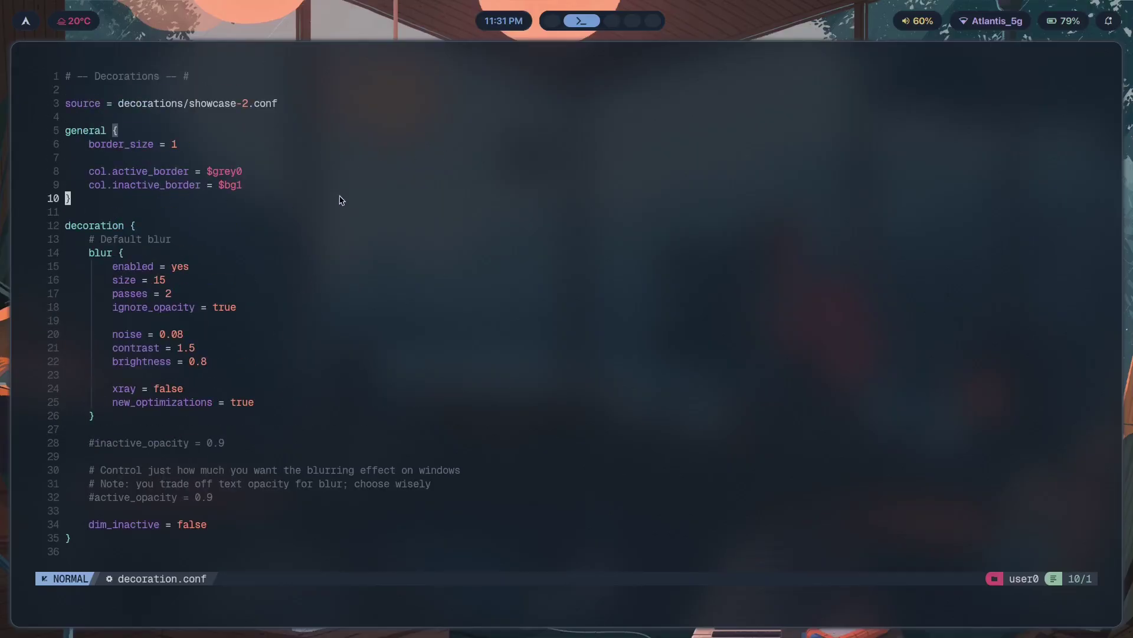
pyautogui.press('k')
pyautogui.press('$')
pyautogui.press('j')
pyautogui.press('o')
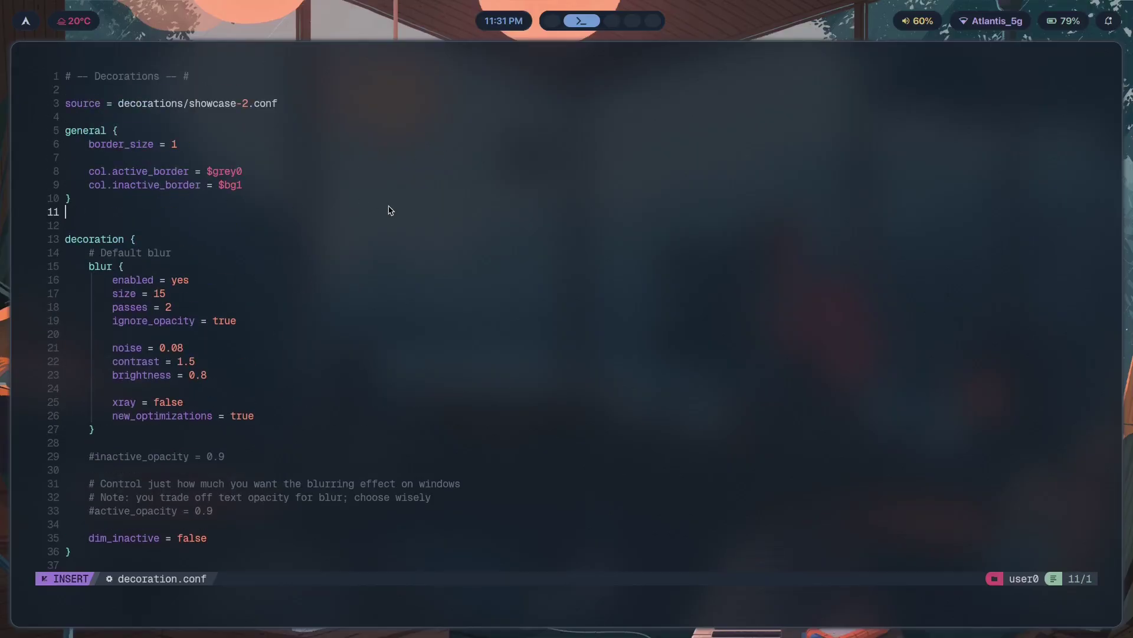
pyautogui.press('BackSpace')
pyautogui.press('Escape')
pyautogui.press('k')
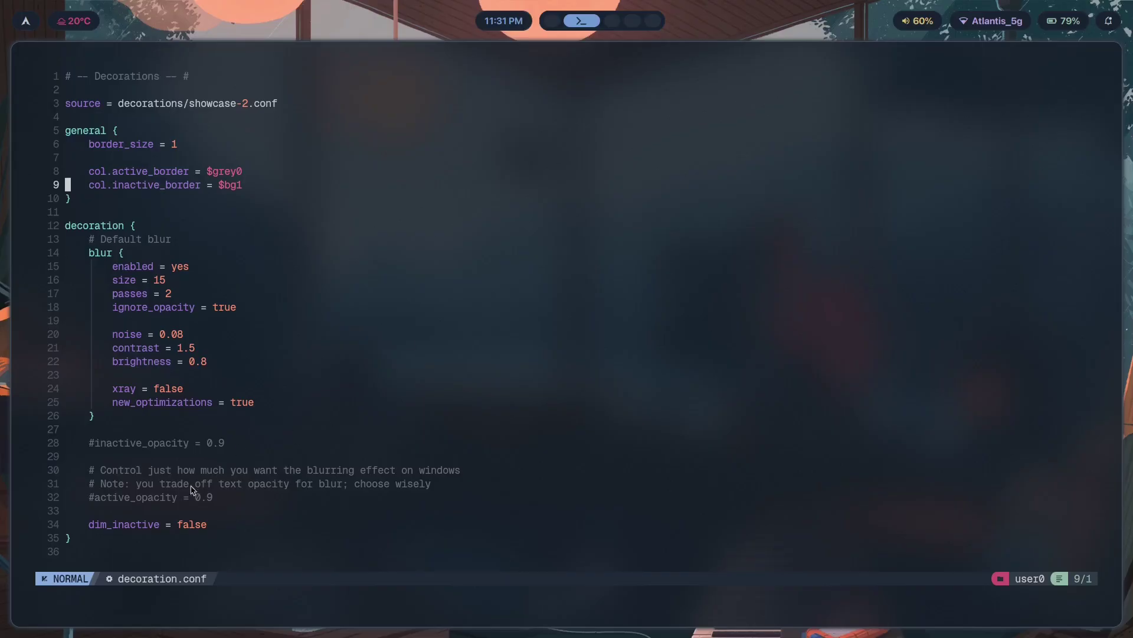
# Uncomment the active_opacity = 0.9 line in decoration.conf and save the file
pyautogui.scroll(-2, 191, 489)
pyautogui.hotkey('shift', 'g')
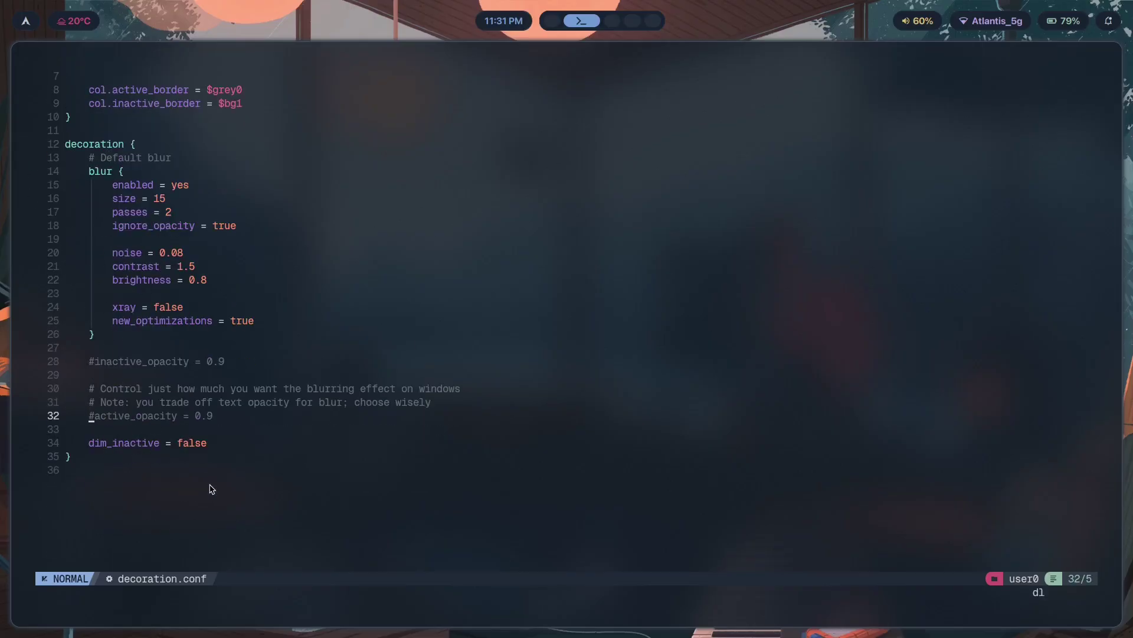
pyautogui.write('dl:w')
pyautogui.press('Return')
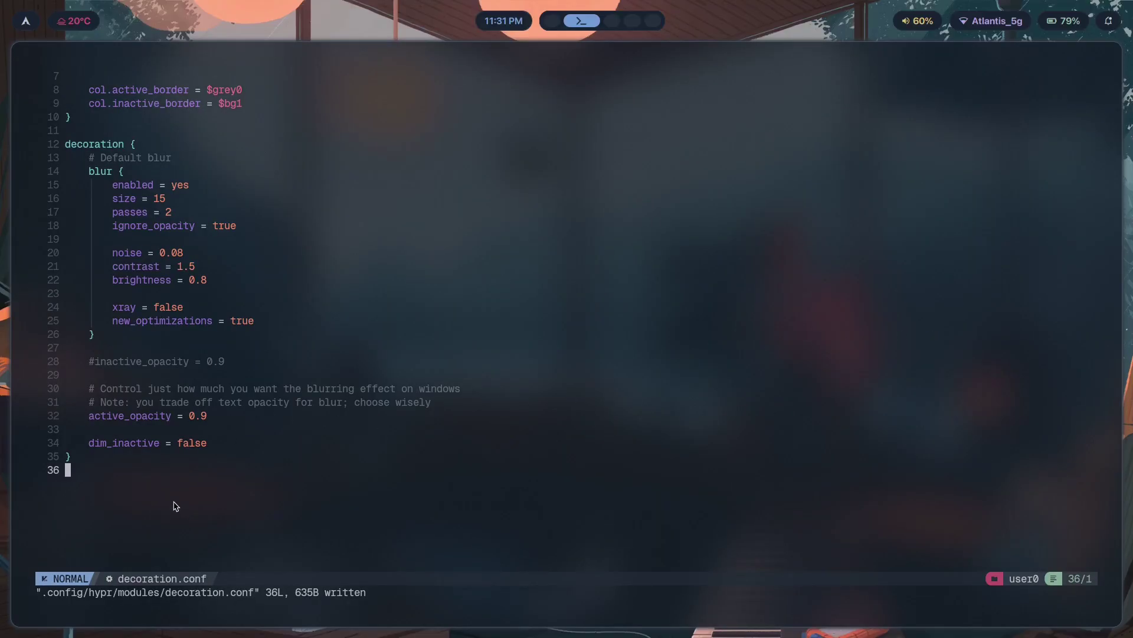
# Open the file manager, resize it, move it to workspace 3 to view its transparency, and return to the editor on workspace 2
pyautogui.press('super+e')
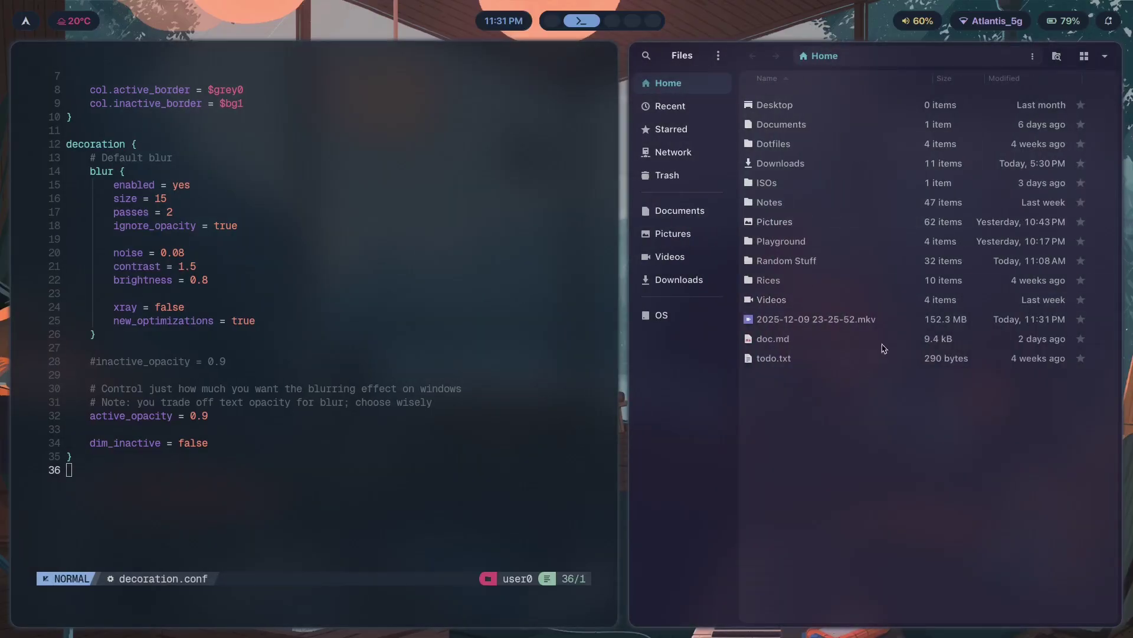
pyautogui.keyDown('super'); pyautogui.moveTo(890, 508); pyautogui.dragTo(754, 424); pyautogui.keyUp('super')
pyautogui.press('super+shift+3')
pyautogui.moveTo(806, 342)
pyautogui.keyDown('super'); pyautogui.mouseDown()
pyautogui.moveTo(516, 317)
pyautogui.moveTo(785, 340)
pyautogui.mouseUp(); pyautogui.keyUp('super')
pyautogui.press('super+2')
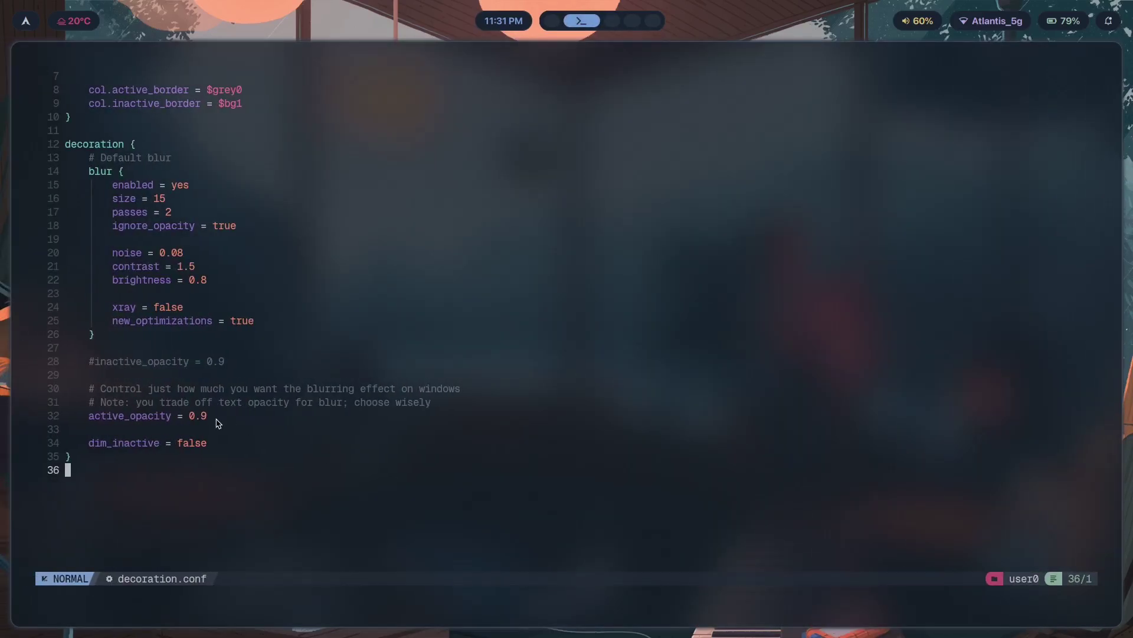
# Set active_opacity to 0.8 in decoration.conf and save the file
pyautogui.click(214, 420)
pyautogui.press('s')
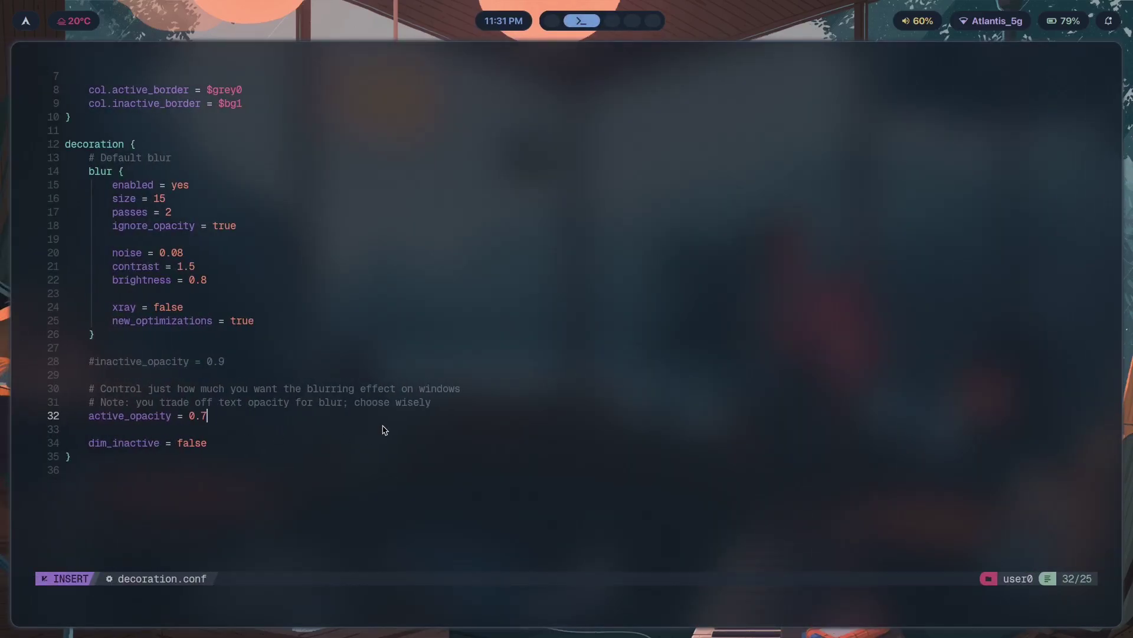
pyautogui.write('8')
pyautogui.press('Escape')
pyautogui.write('j')
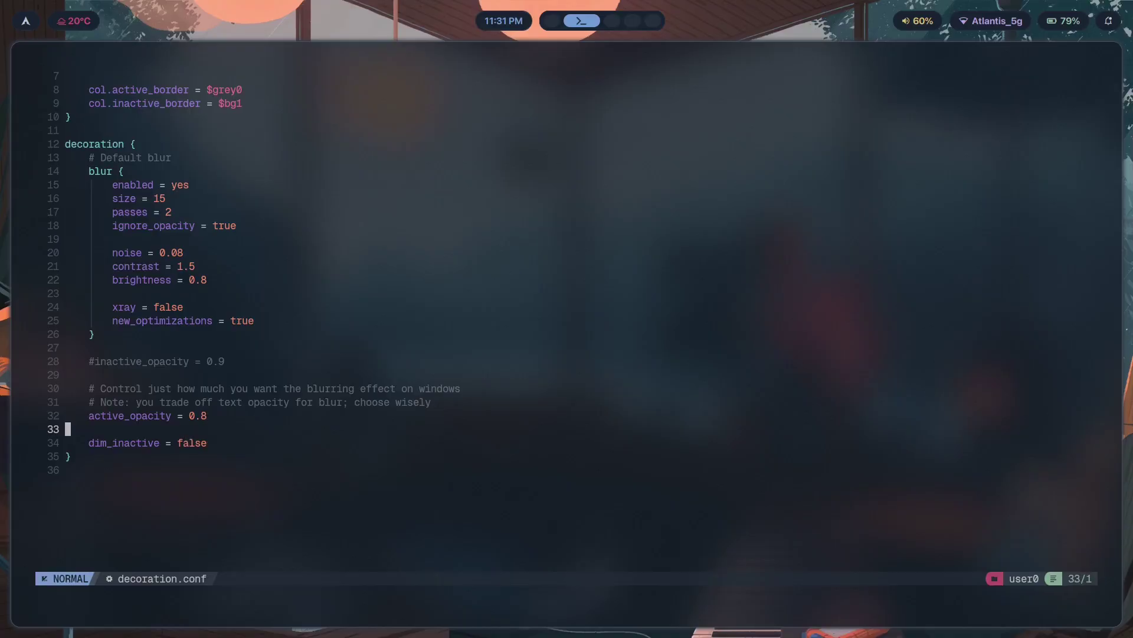
pyautogui.write(':w')
pyautogui.press('Return')
# Examine the file manager's transparency on workspace 3 while moving and resizing its window, and return to the editor on workspace 2
pyautogui.press('super+3')
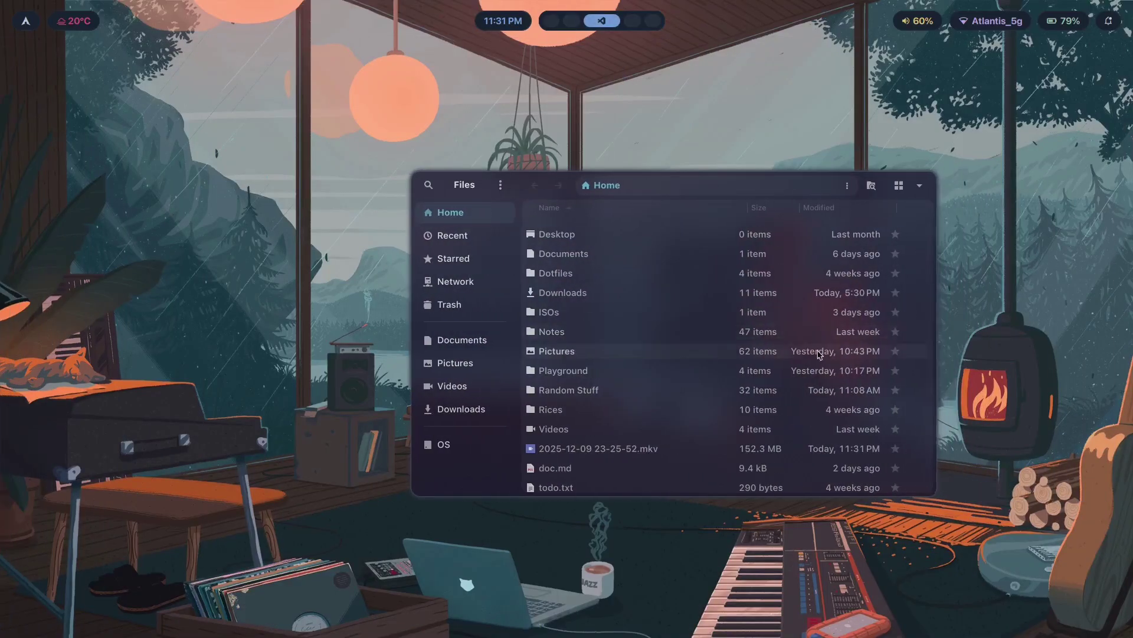
pyautogui.keyDown('super'); pyautogui.moveTo(825, 357); pyautogui.dragTo(539, 289); pyautogui.keyUp('super')
pyautogui.keyDown('super'); pyautogui.moveTo(538, 289); pyautogui.dragTo(761, 502); pyautogui.keyUp('super')
pyautogui.keyDown('super'); pyautogui.moveTo(614, 493); pyautogui.dragTo(687, 450); pyautogui.keyUp('super')
pyautogui.press('super+1')
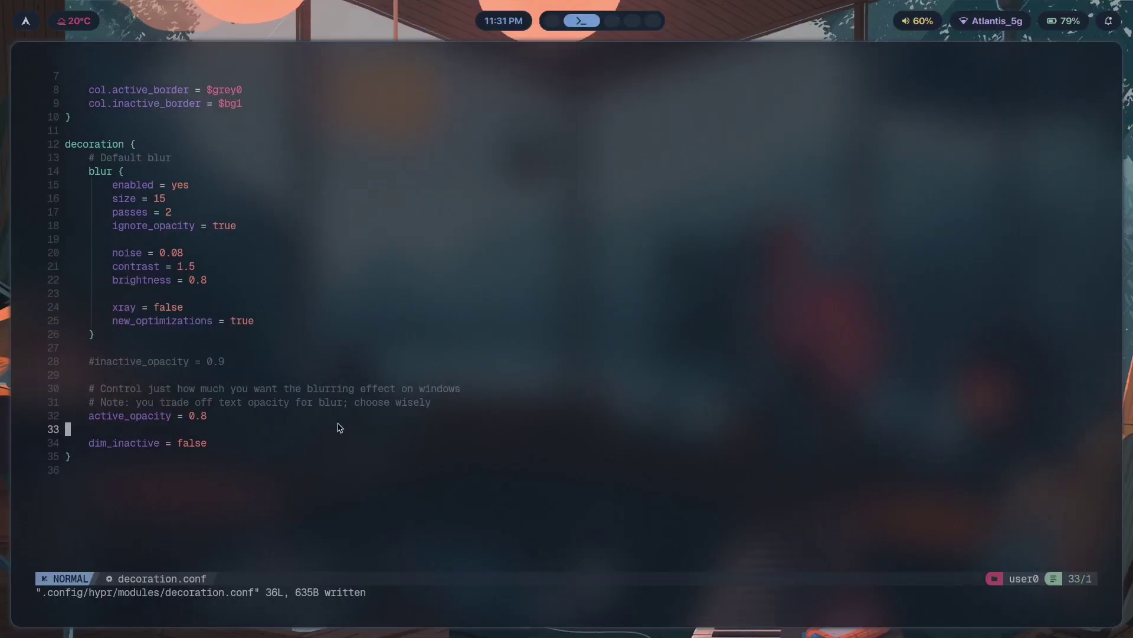
pyautogui.press('super+2')
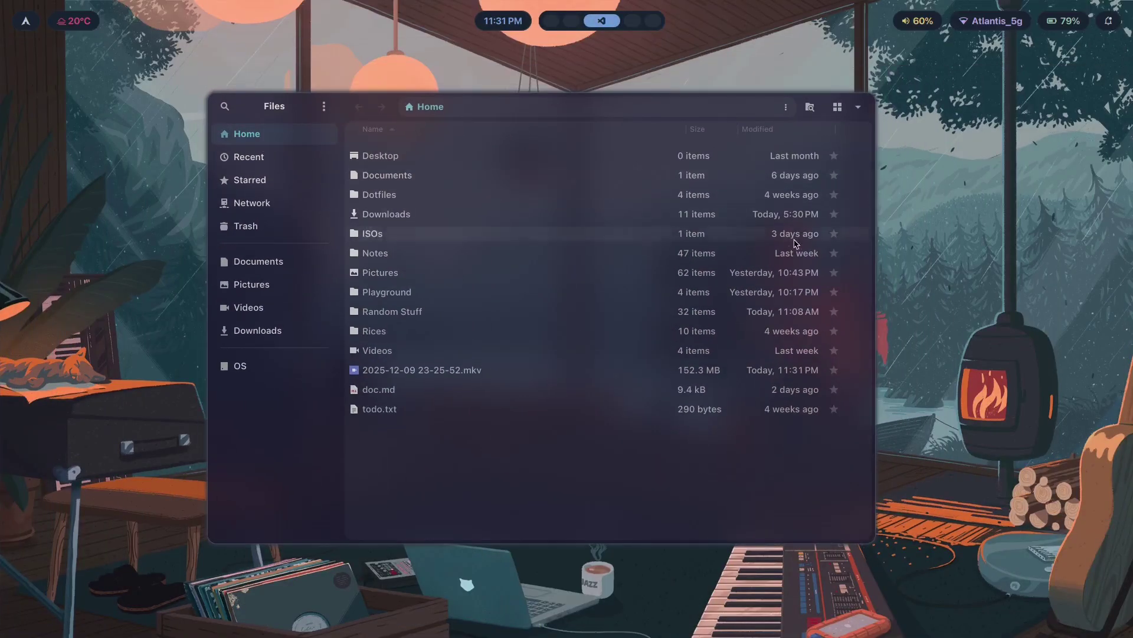
pyautogui.keyDown('super'); pyautogui.moveTo(783, 441); pyautogui.dragTo(763, 432); pyautogui.keyUp('super')
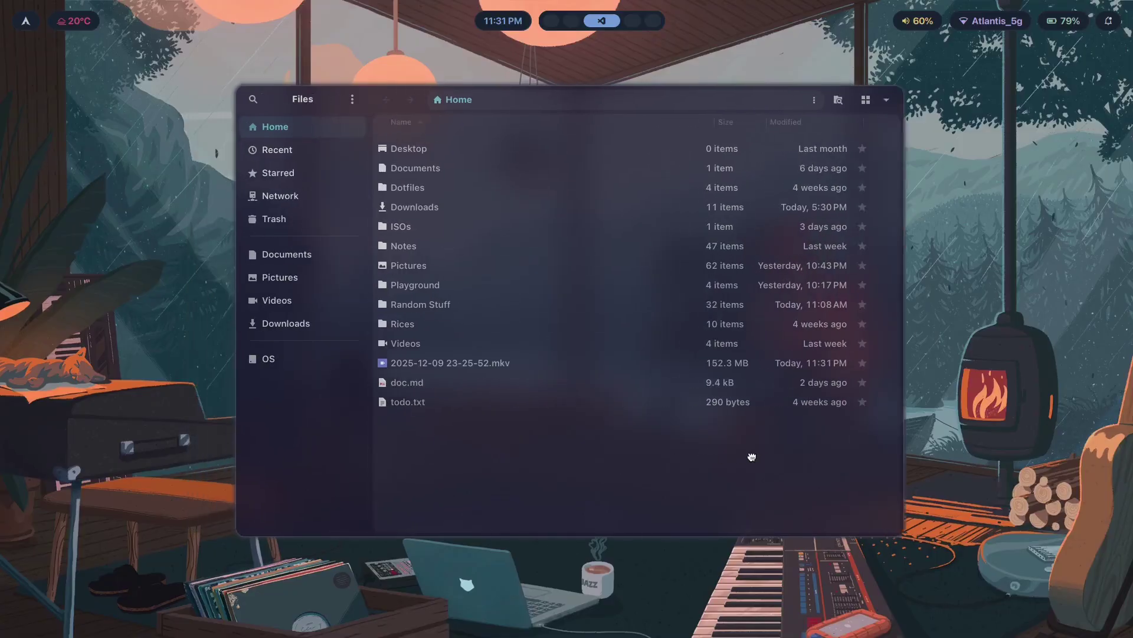
pyautogui.moveTo(828, 466); pyautogui.dragTo(845, 445)
pyautogui.press('super+2')
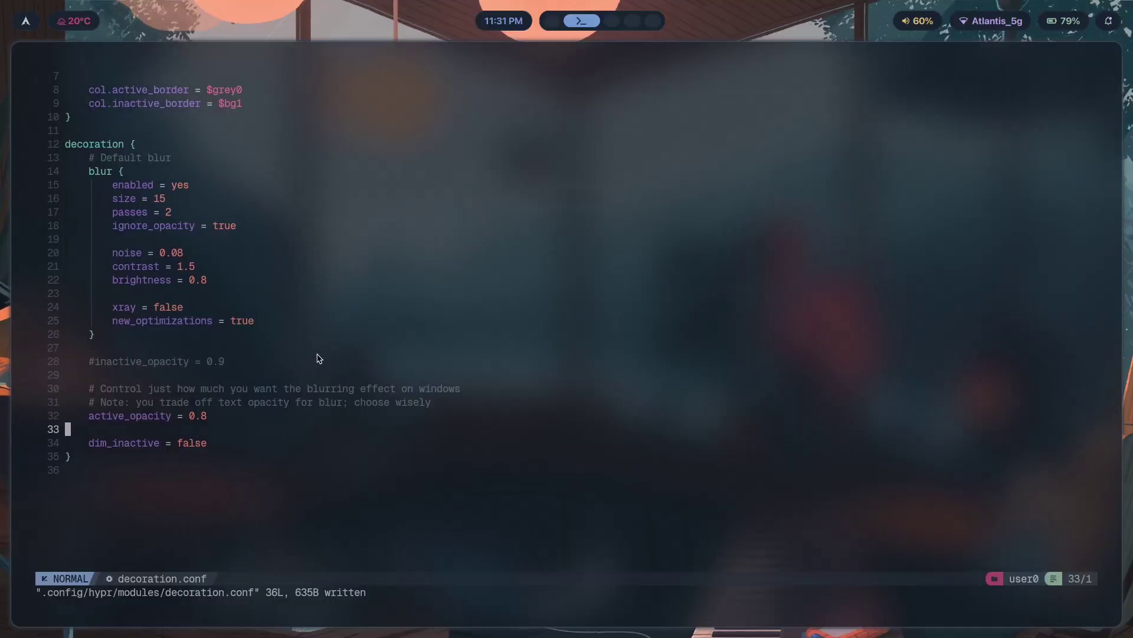
# Comment out the active_opacity line in decoration.conf and save the file
pyautogui.press('k')
pyautogui.hotkey('shift', '6')
pyautogui.write('i#')
pyautogui.press('Escape')
pyautogui.write('j:w')
pyautogui.press('Return')
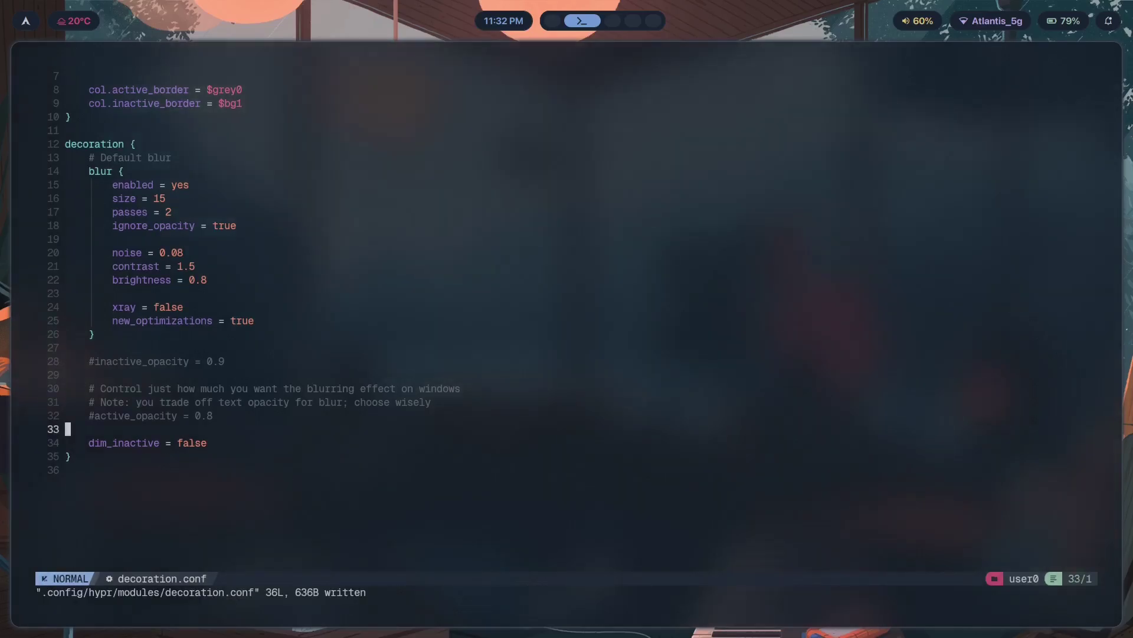
# Quit nvim and close its terminal window
pyautogui.write(':q')
pyautogui.press('Return')
pyautogui.press('super+q')
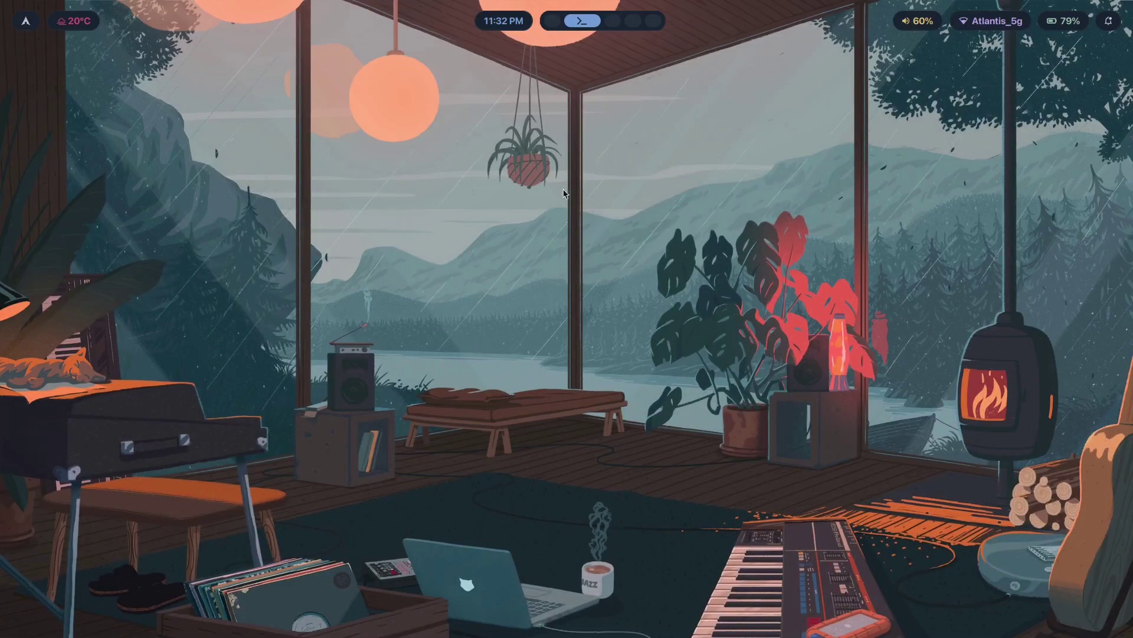
# Switch the desktop theme to catppuccin and check nvim's colours in a new terminal, quitting nvim again
pyautogui.press('super+ctrl+shift+space')
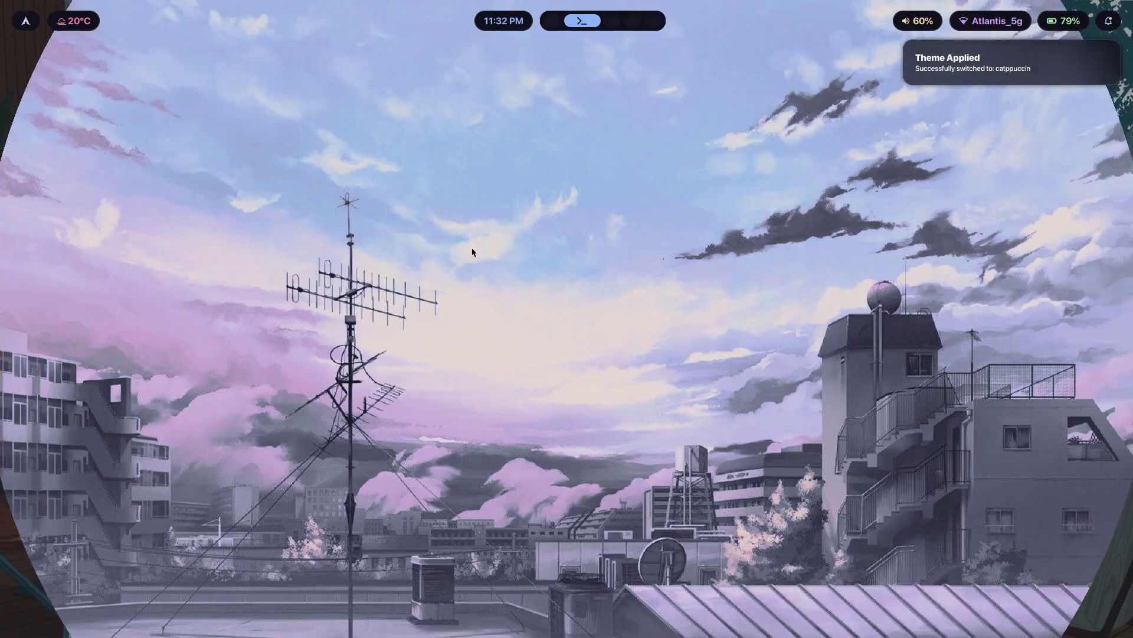
pyautogui.press('super+Return')
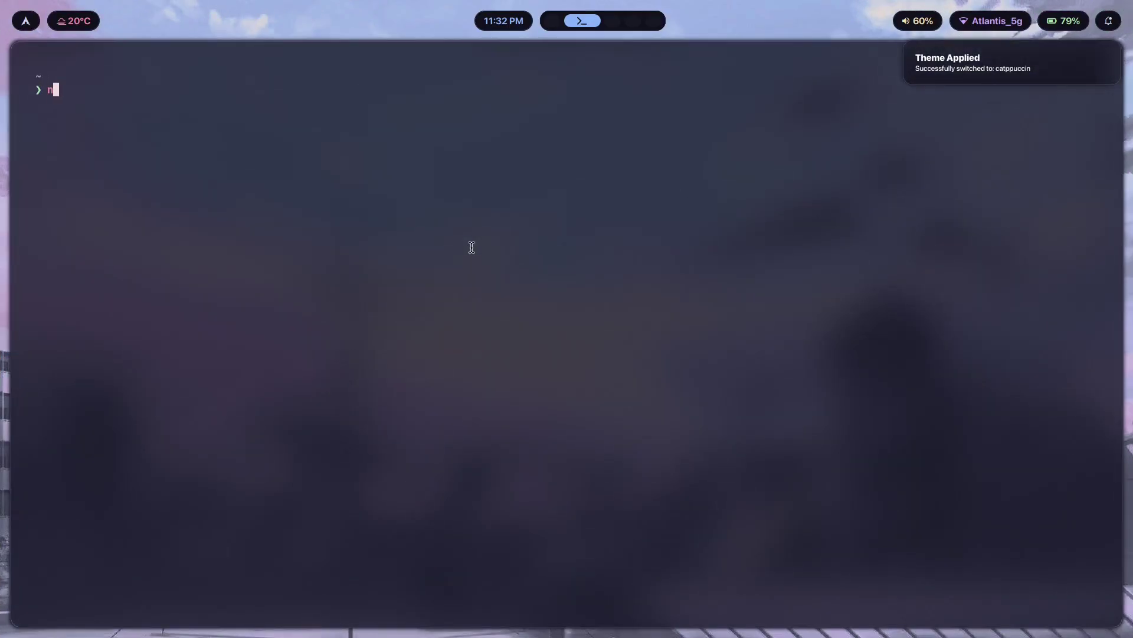
pyautogui.write('nvim')
pyautogui.press('Return')
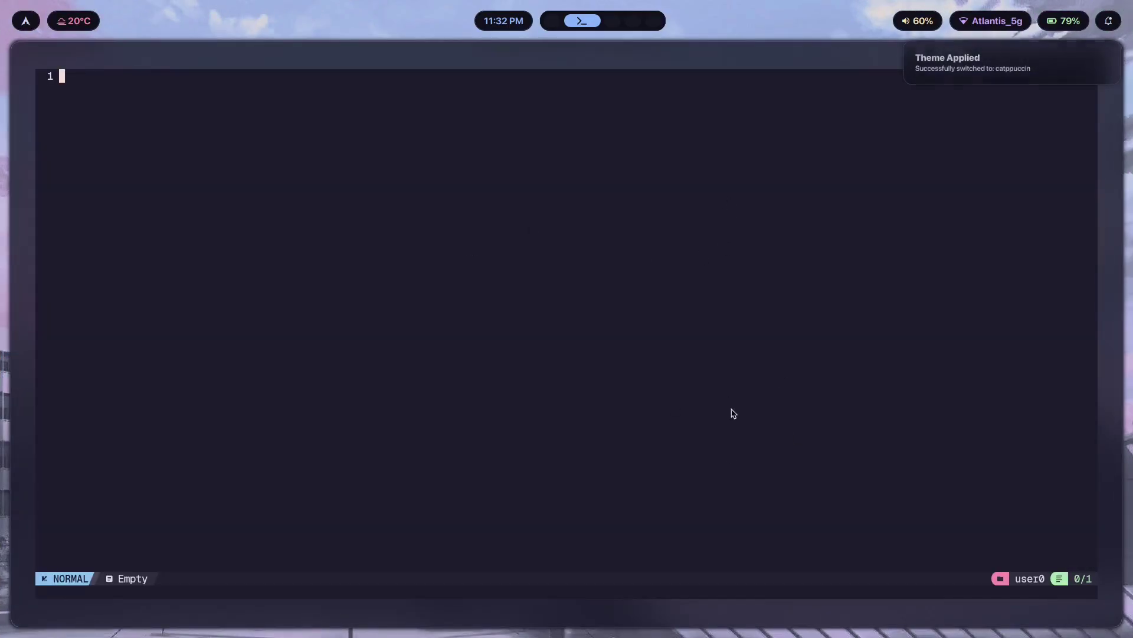
pyautogui.write(':q')
pyautogui.press('Return')
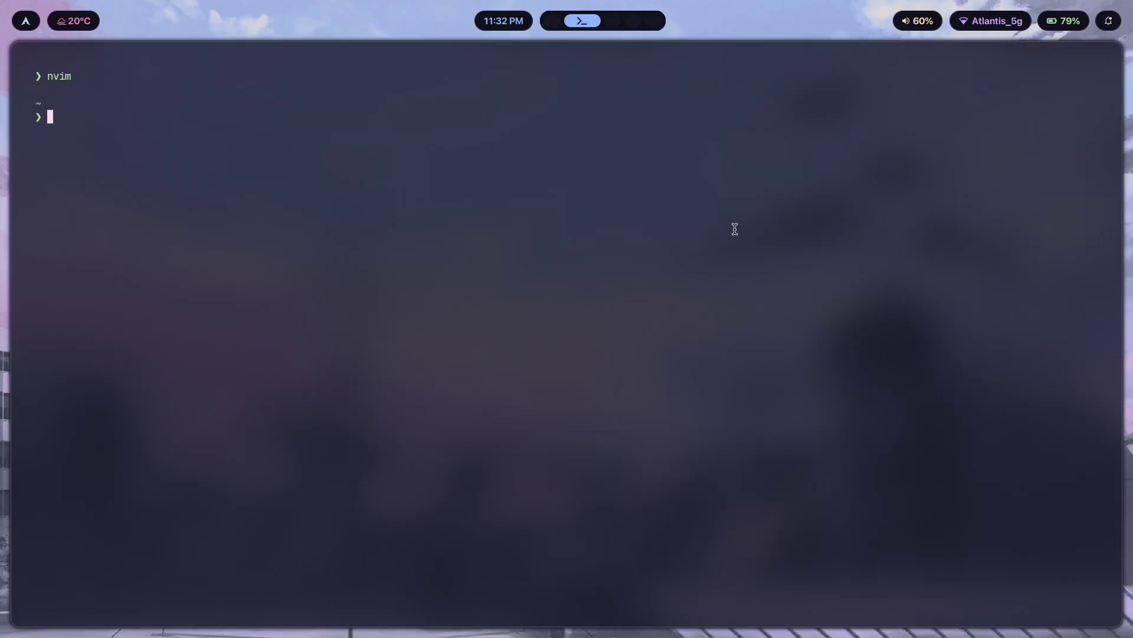
# Open the file manager beside the terminal and bring up the theme selector briefly, dismissing it without a choice
pyautogui.press('super+e')
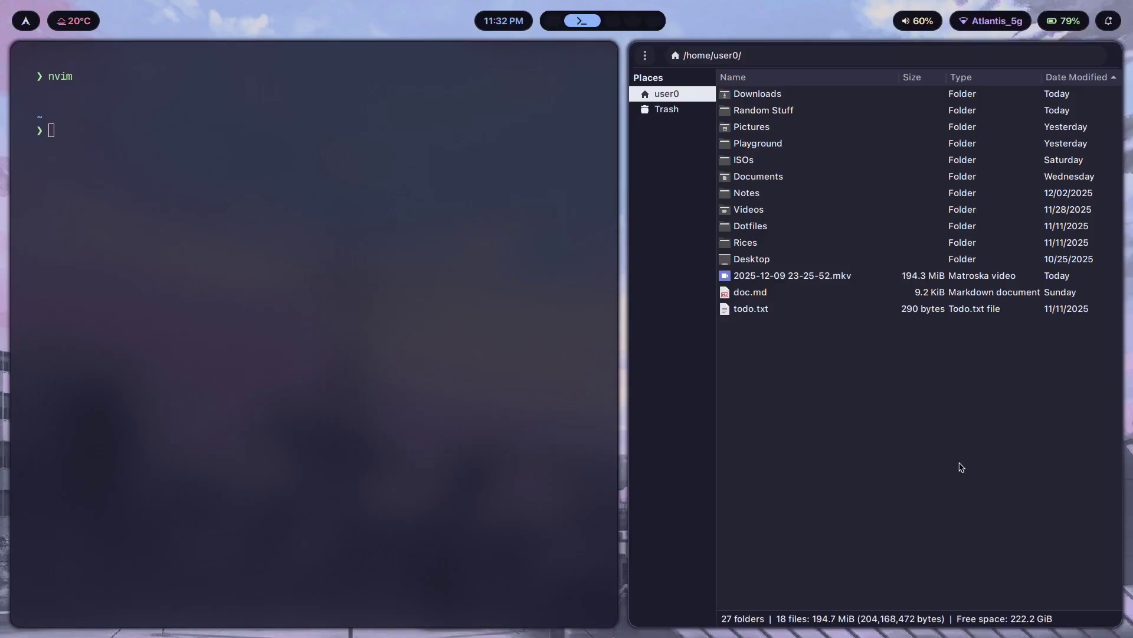
pyautogui.press('super+t')
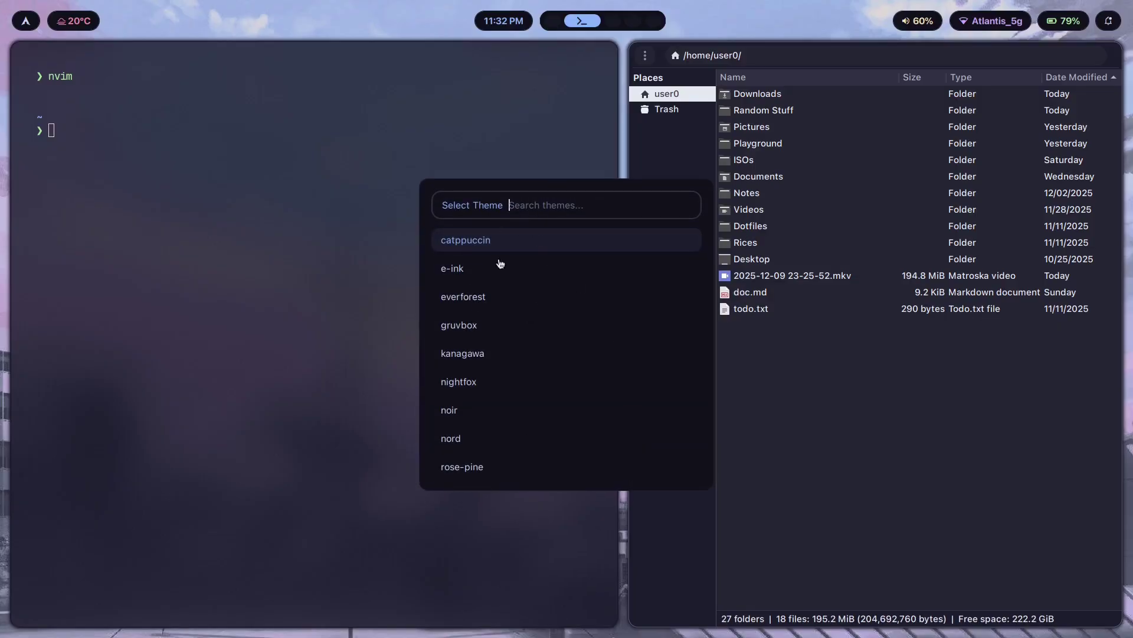
pyautogui.press('Escape')
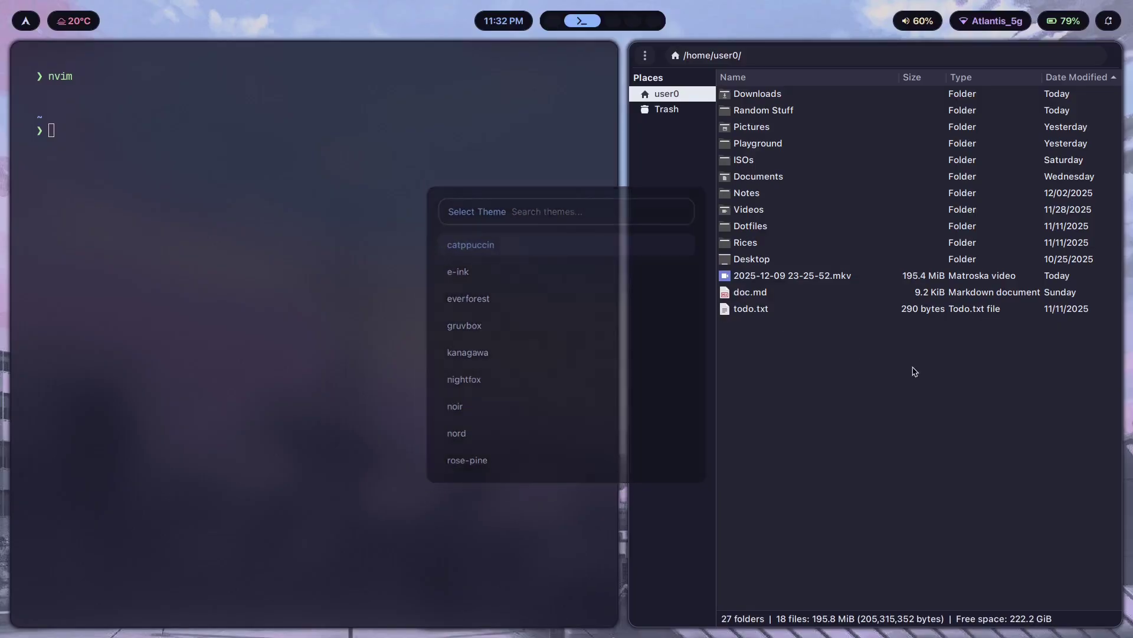
# Launch VS Code and place the cursor on line 78 of hello.rb
pyautogui.press('super+space')
pyautogui.write('vsc')
pyautogui.press('Return')
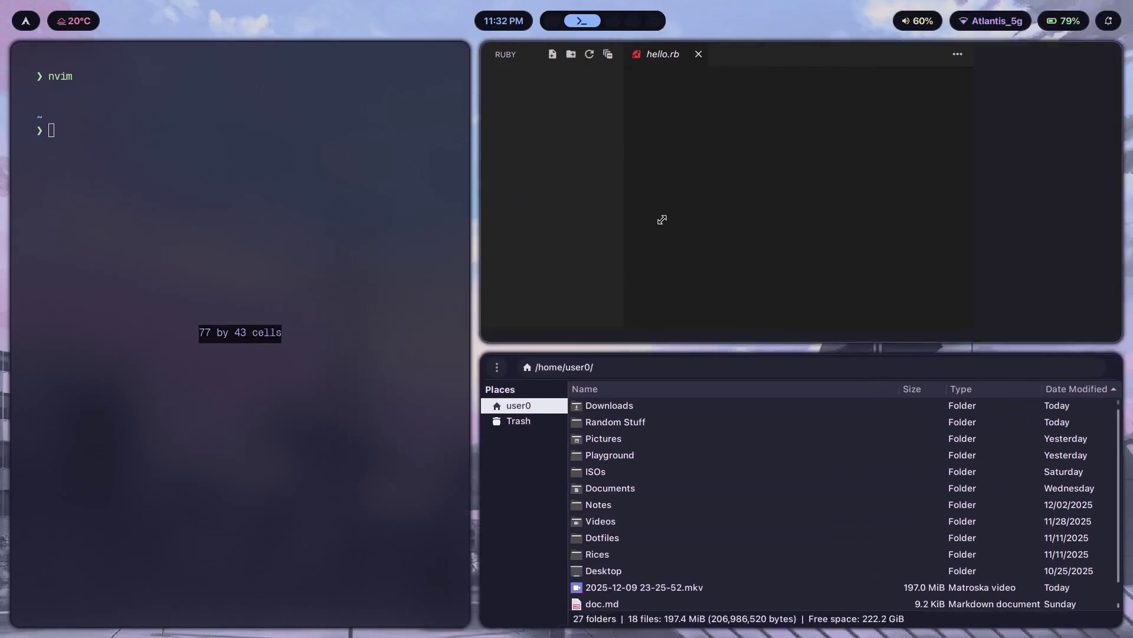
pyautogui.scroll(-1, 767, 183)
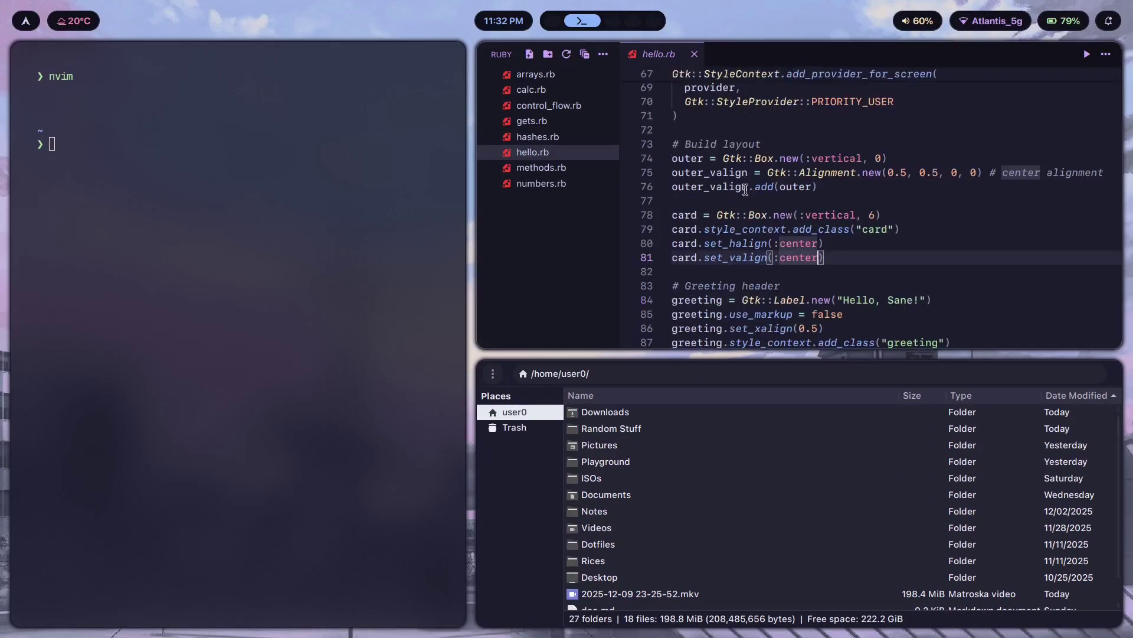
pyautogui.click(851, 214)
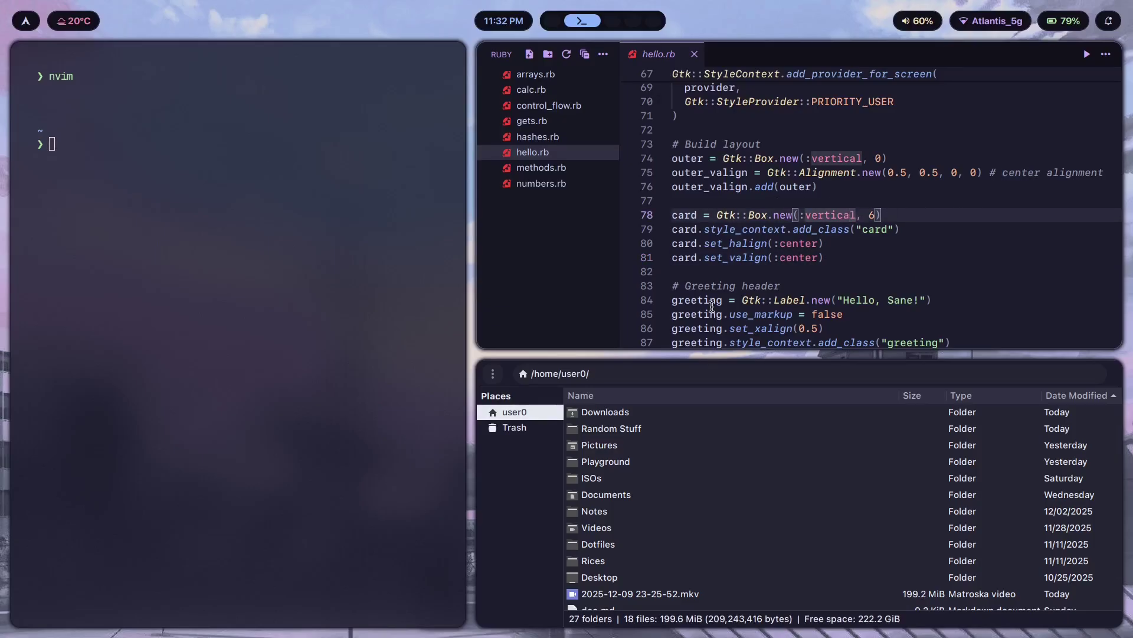
# Switch the desktop theme to e-ink
pyautogui.press('super+t')
pyautogui.press('Down')
pyautogui.press('Down')
pyautogui.press('Up')
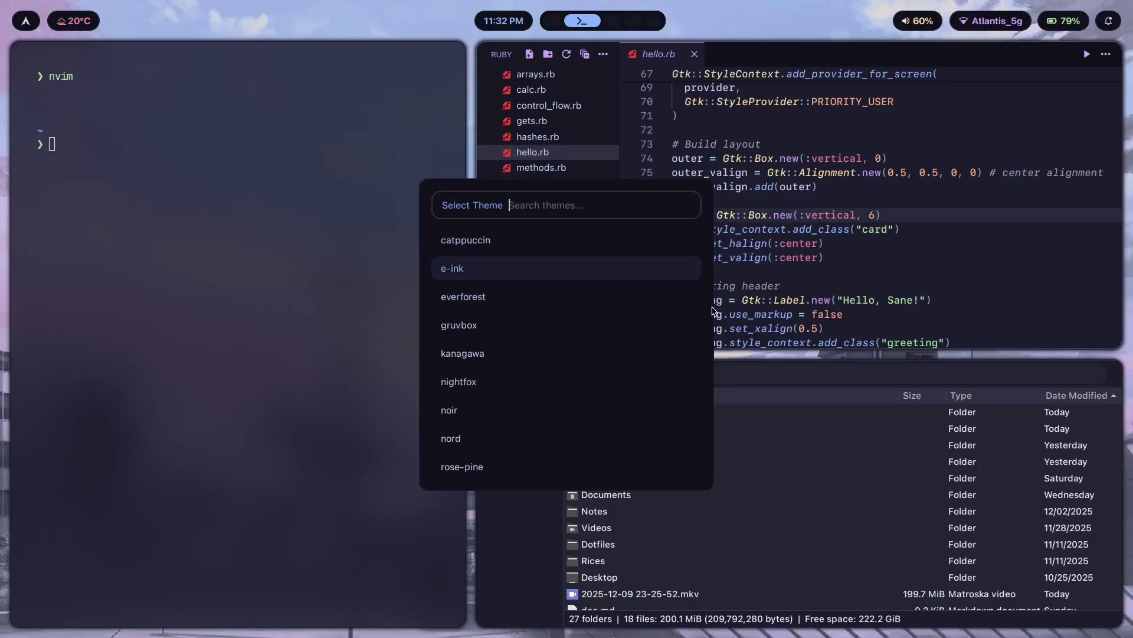
pyautogui.press('Return')
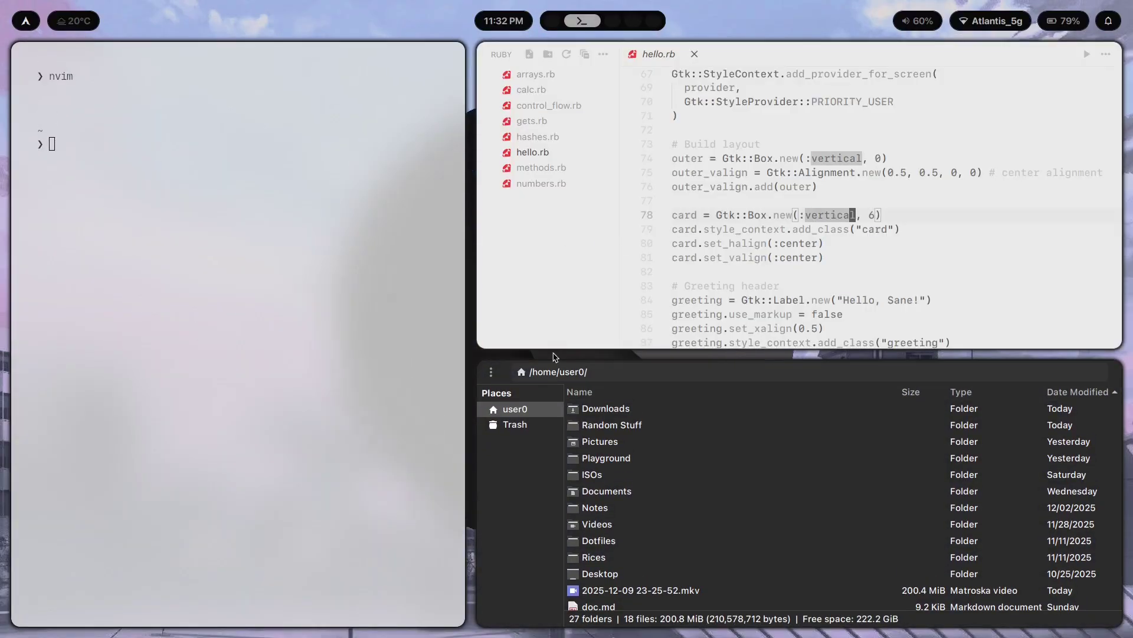
# Switch the desktop theme to tokyo-night
pyautogui.press('super+t')
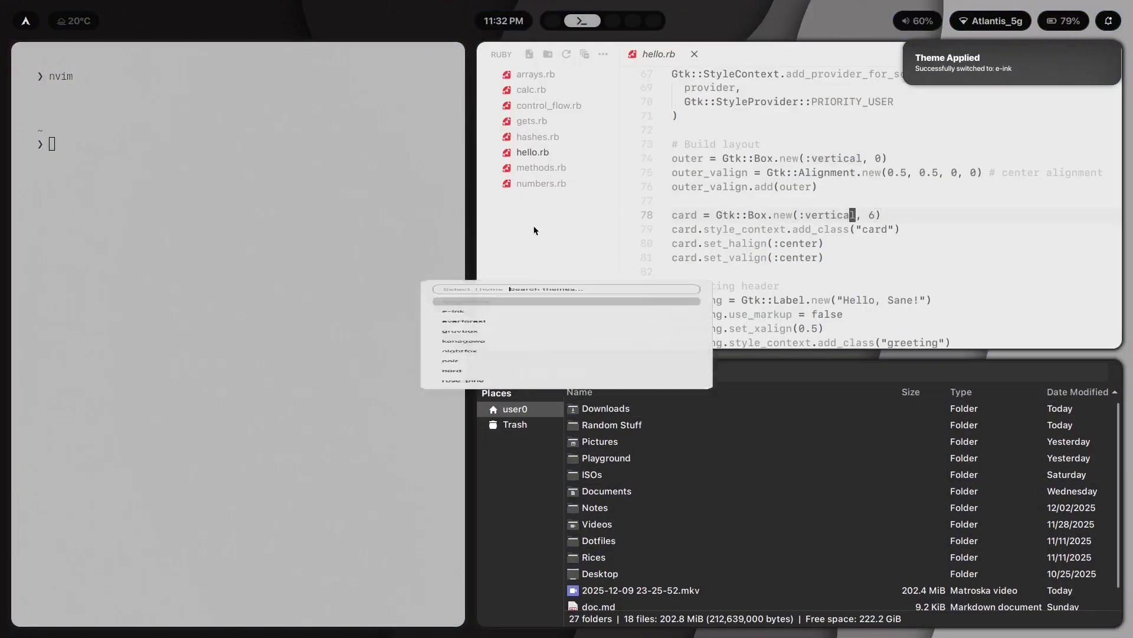
pyautogui.press('Down')
pyautogui.press('Down')
pyautogui.press('Down')
pyautogui.press('Down')
pyautogui.press('Down')
pyautogui.press('Down')
pyautogui.press('Down')
pyautogui.press('Down')
pyautogui.press('Down')
pyautogui.press('Up')
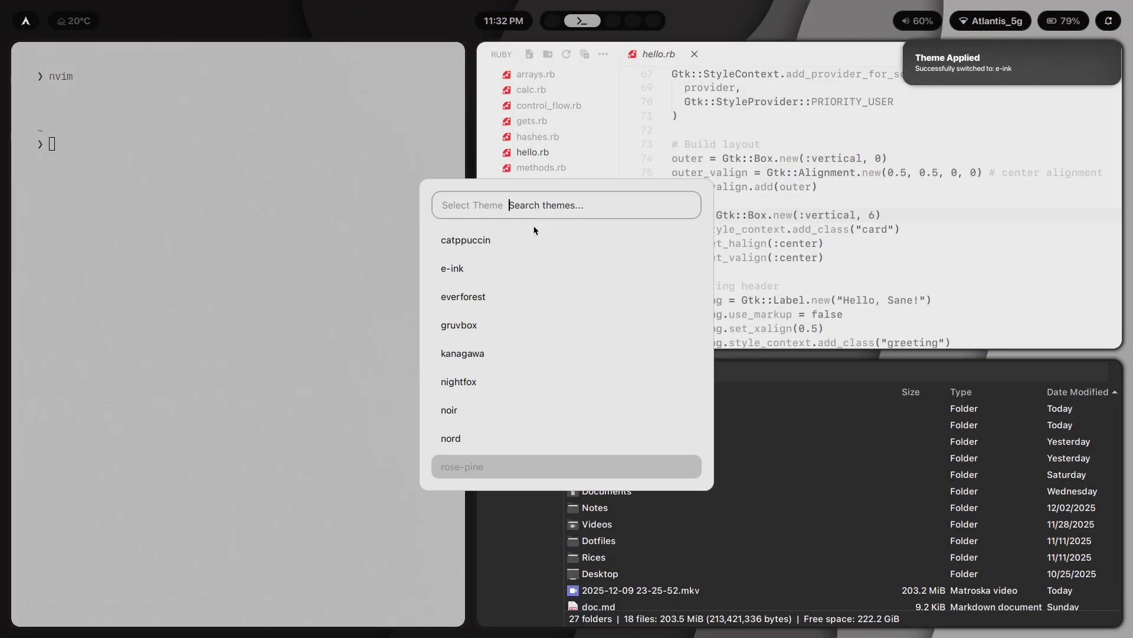
pyautogui.press('Return')
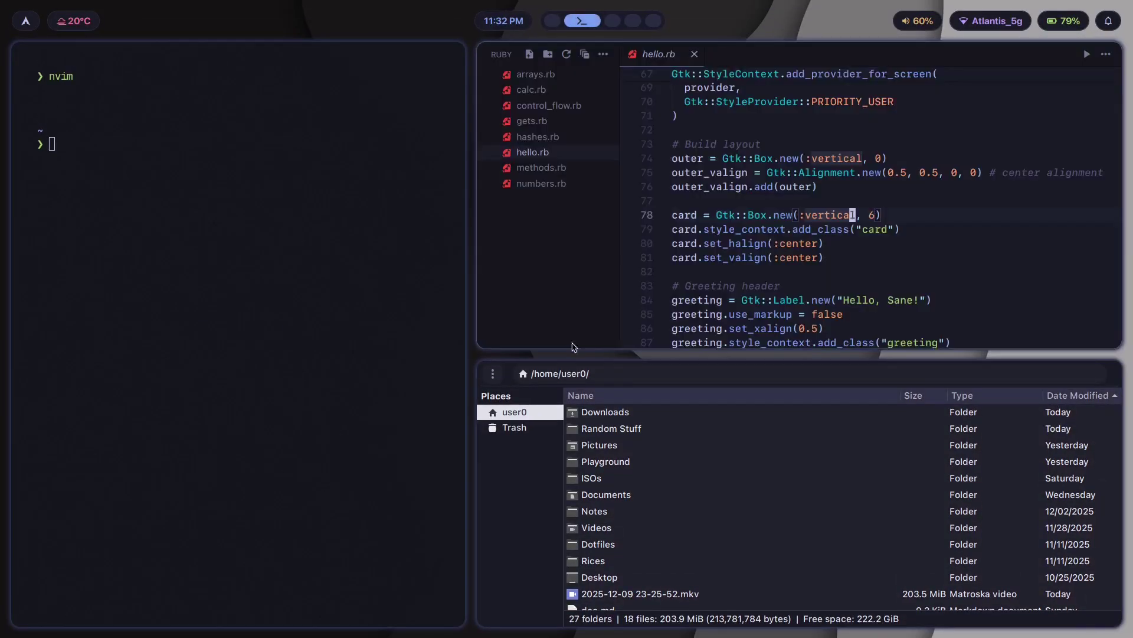
# Switch the desktop theme to gruvbox
pyautogui.press('super+t')
pyautogui.press('Down')
pyautogui.press('Down')
pyautogui.press('Down')
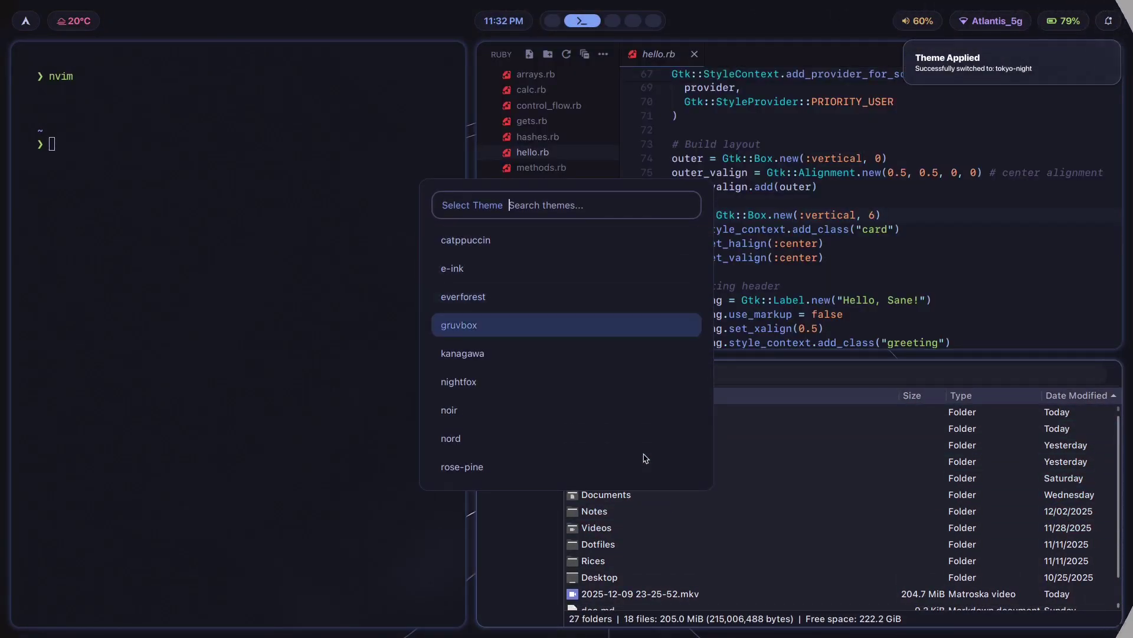
pyautogui.press('Return')
pyautogui.press('Return')
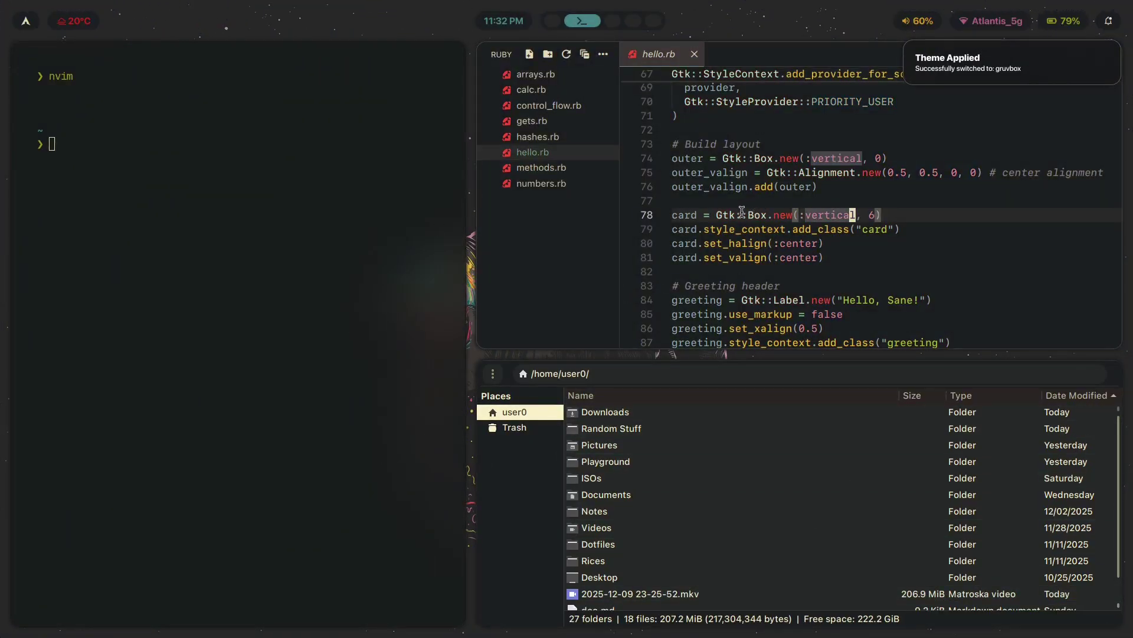
# Close the file manager, VS Code and terminal windows to leave the workspace empty
pyautogui.press('super+q')
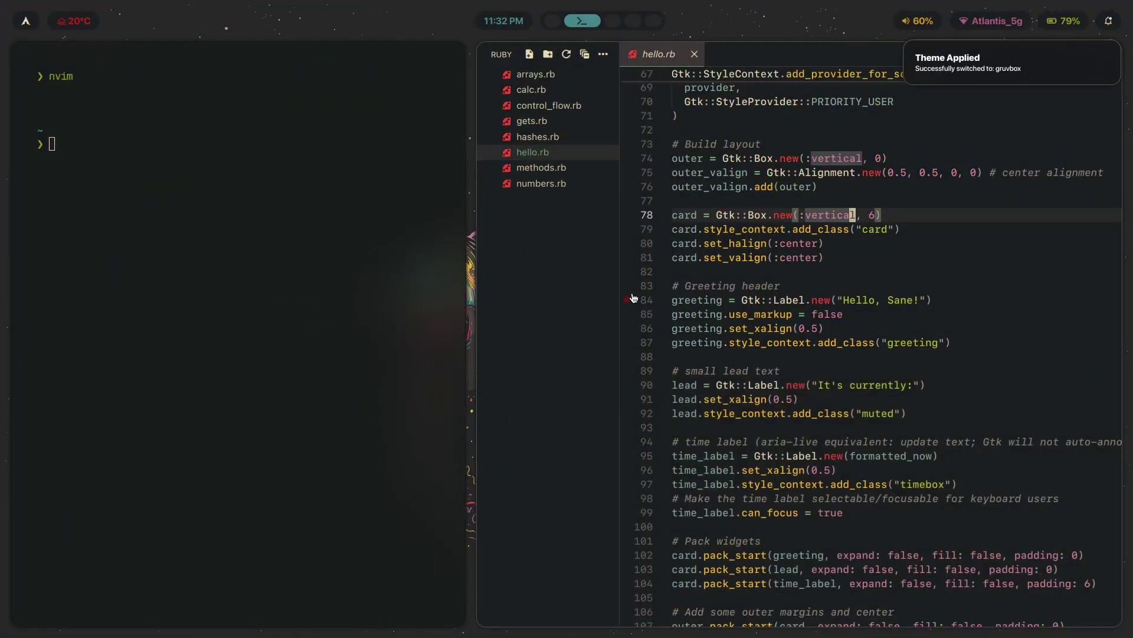
pyautogui.press('j')
pyautogui.press('j')
pyautogui.press('j')
pyautogui.press('j')
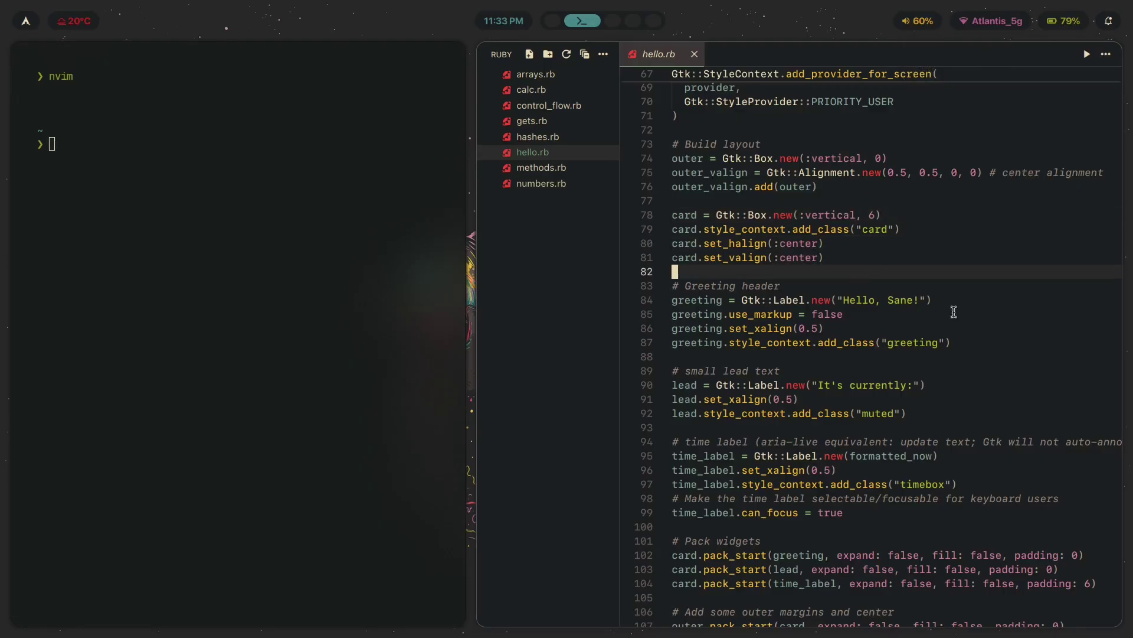
pyautogui.press('super+q')
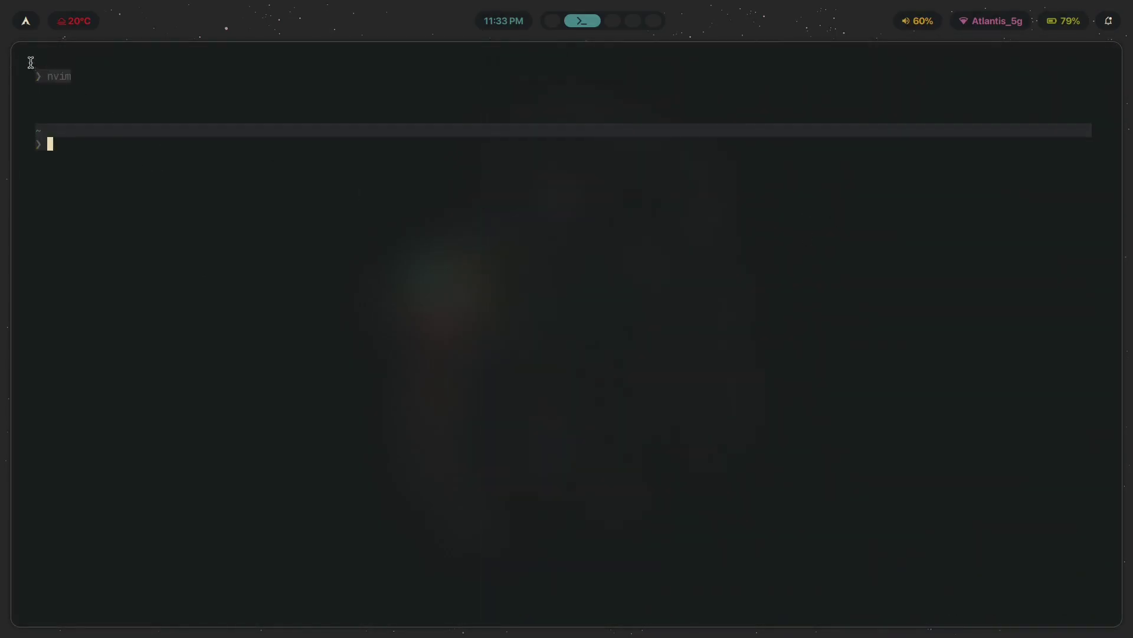
pyautogui.press('super+q')
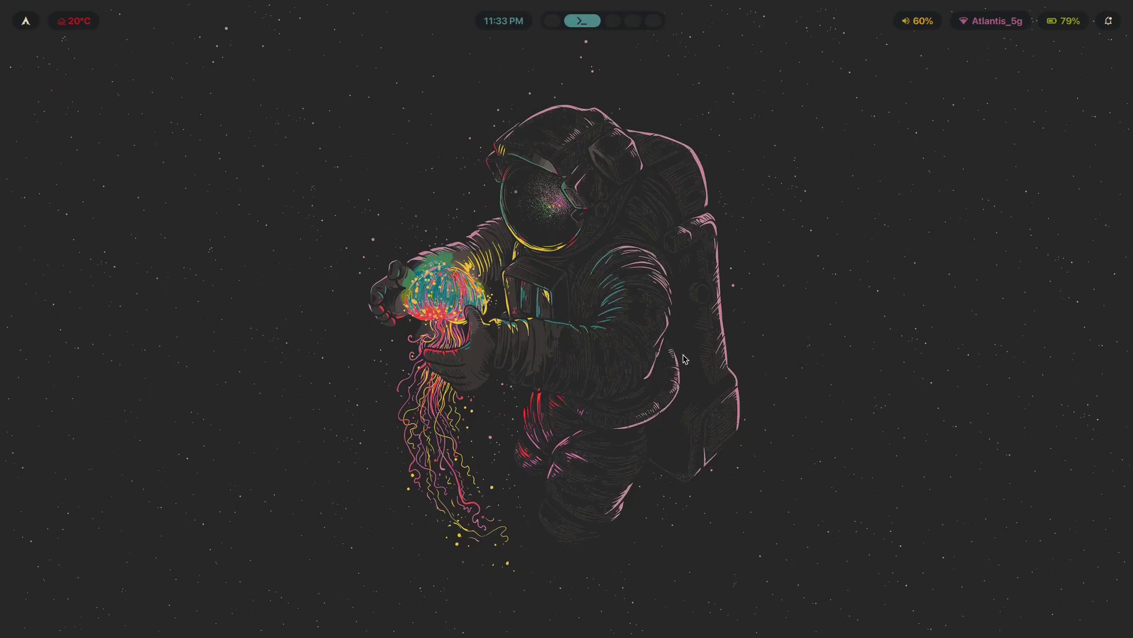
# Try to install Dolphin with "i dolphin" in a new terminal, entering the sudo password and accepting the installation
pyautogui.press('super+Return')
pyautogui.write('i')
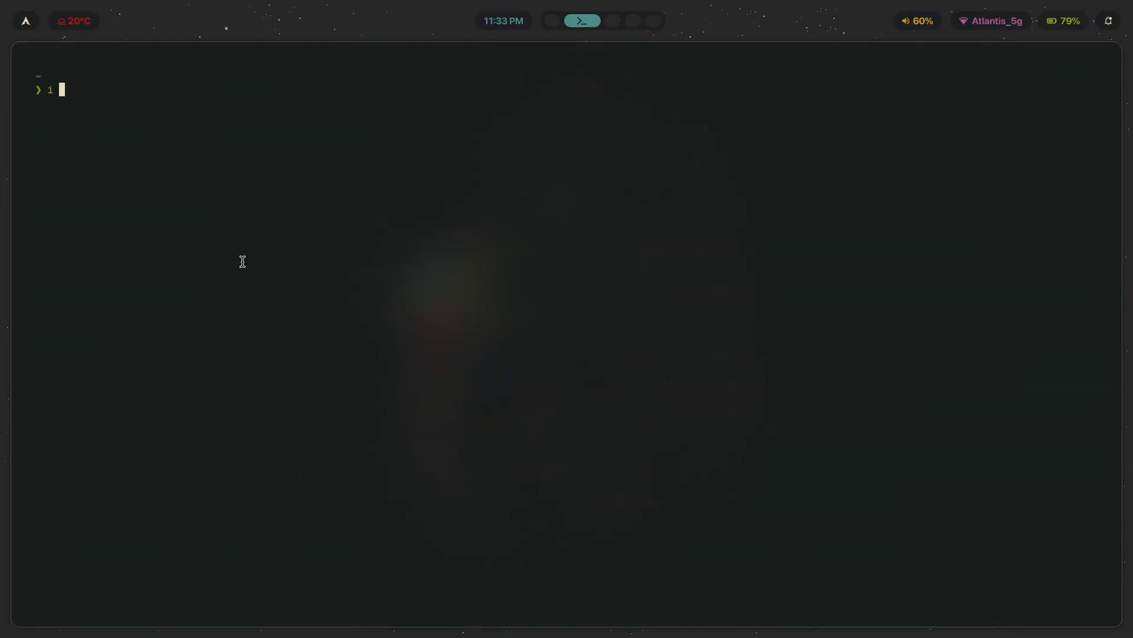
pyautogui.write(' dolphin')
pyautogui.press('Return')
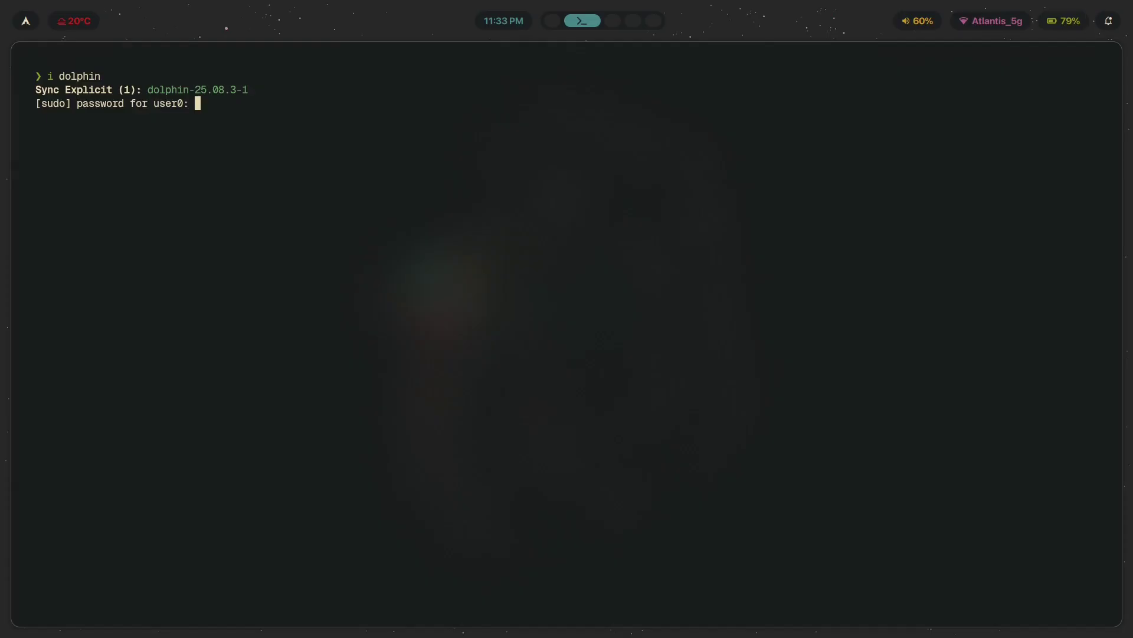
pyautogui.press('Return')
pyautogui.press('Return')
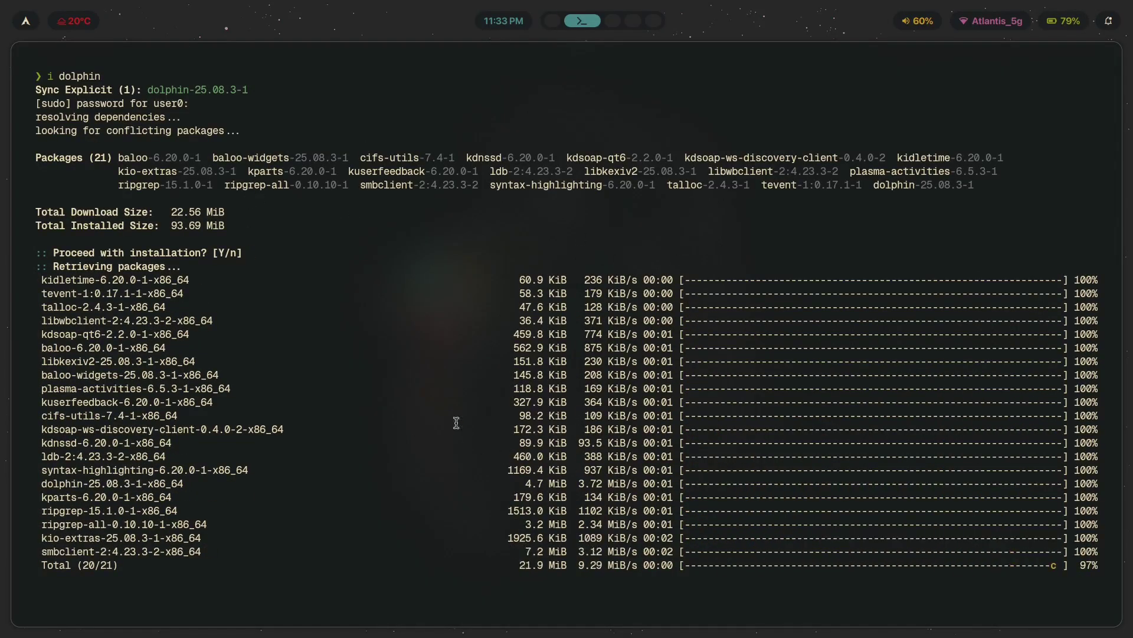
# Retry the "i dolphin" installation and accept proceeding with it
pyautogui.write('i dolphin')
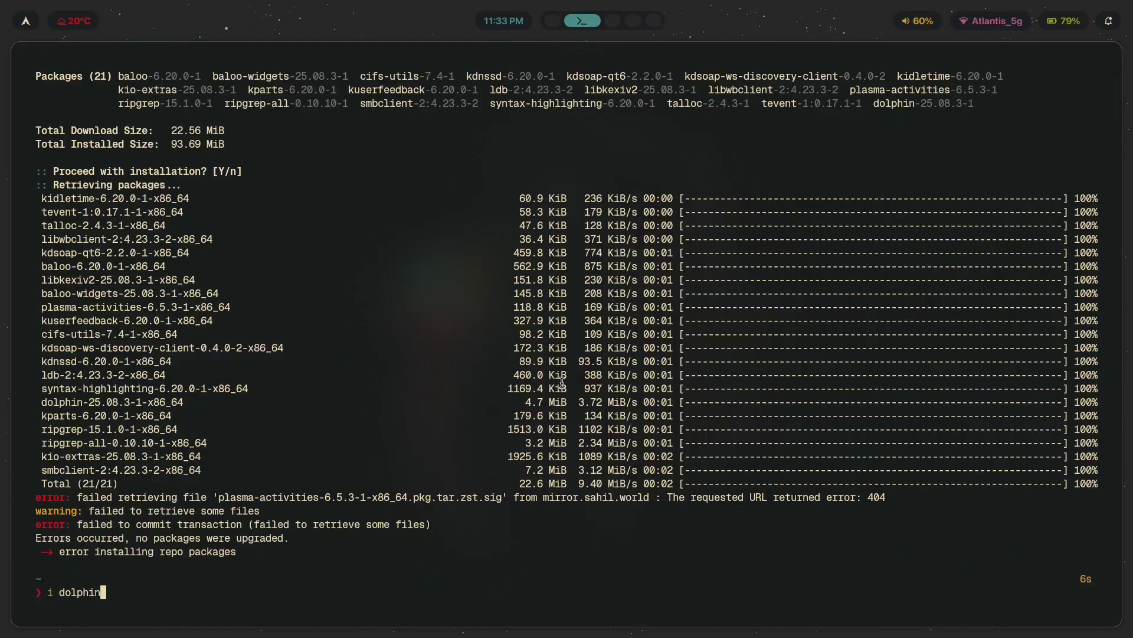
pyautogui.press('Return')
pyautogui.press('Return')
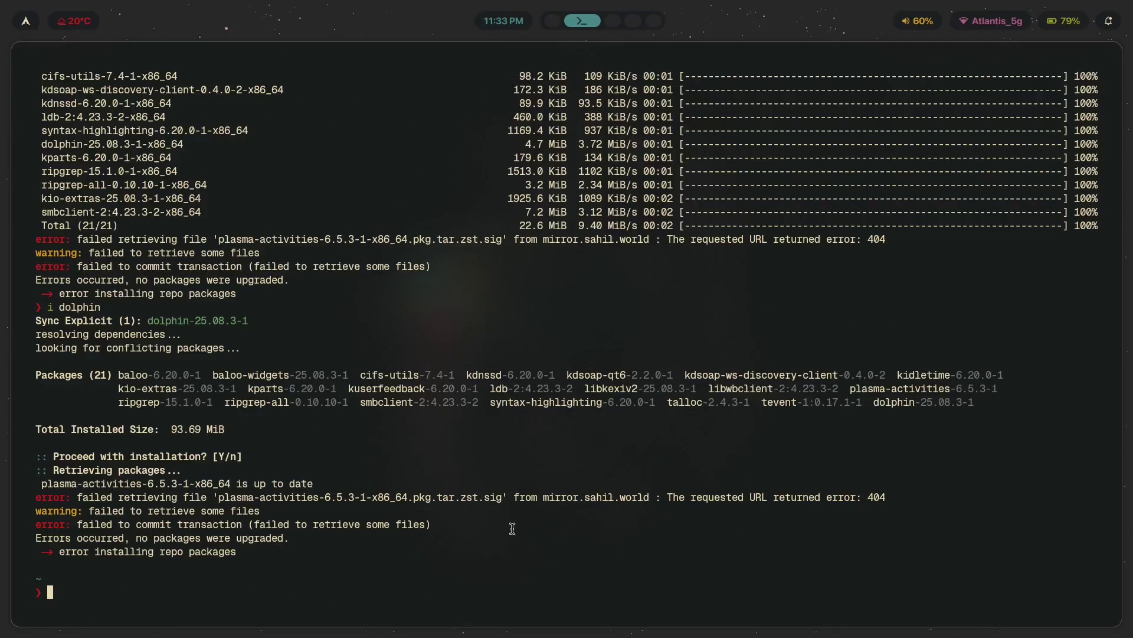
# Try the "i dolphin" installation once more with the unchanged package databases, accepting the installation
pyautogui.press('Up')
pyautogui.press('Return')
pyautogui.press('Return')
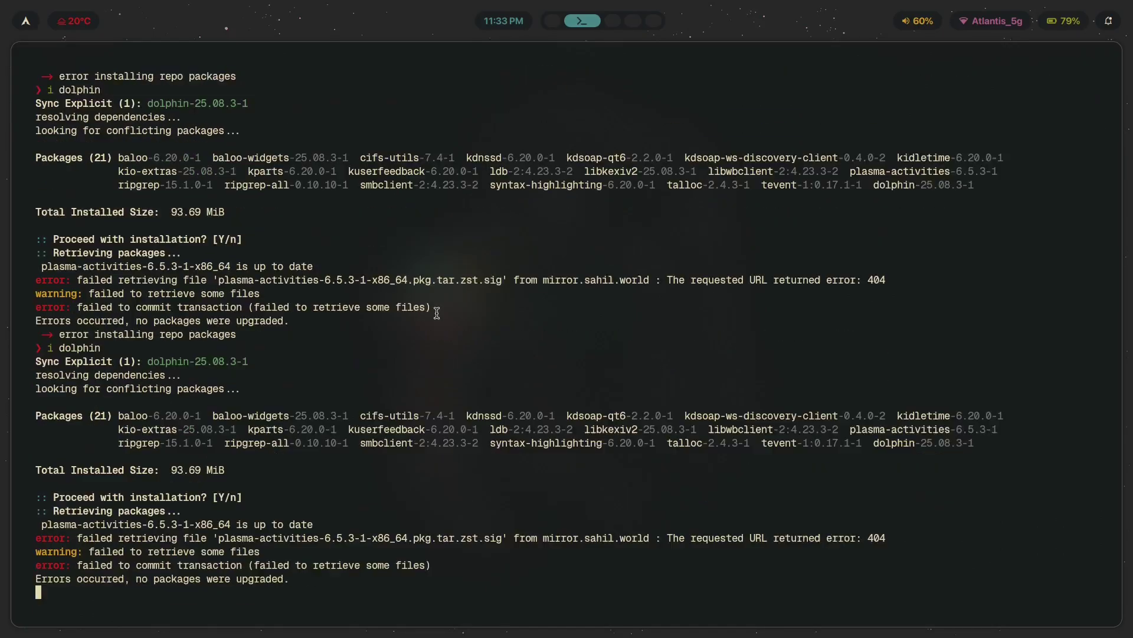
# Refresh the package databases with "yay -Syy" and install Dolphin with "i dolphin", accepting the installation
pyautogui.write('ya')
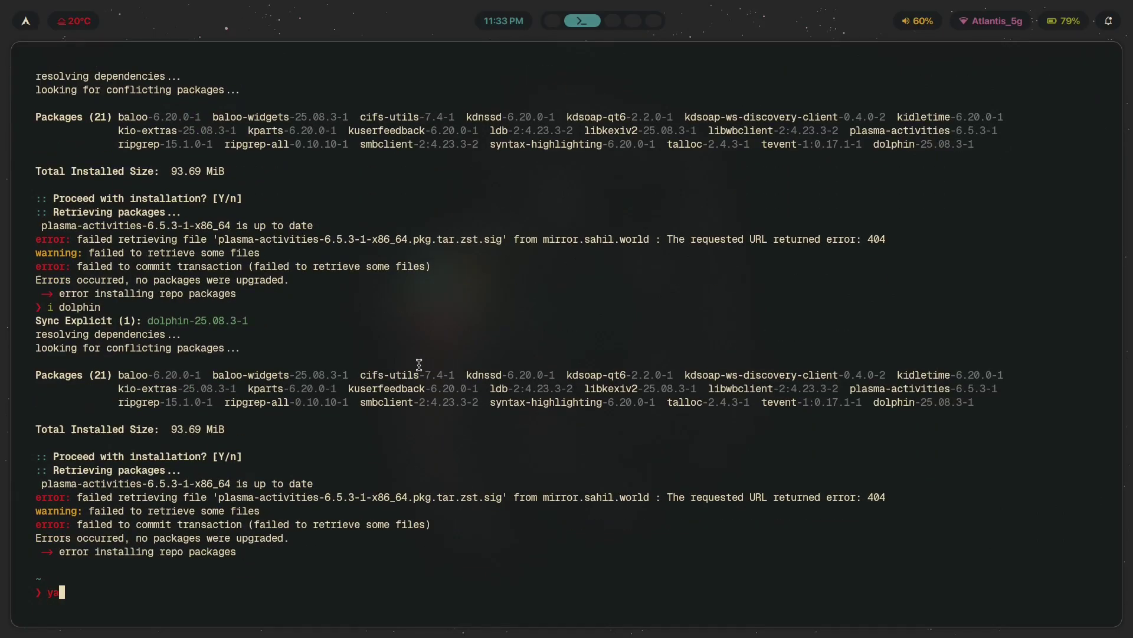
pyautogui.write('y -Syy')
pyautogui.press('Return')
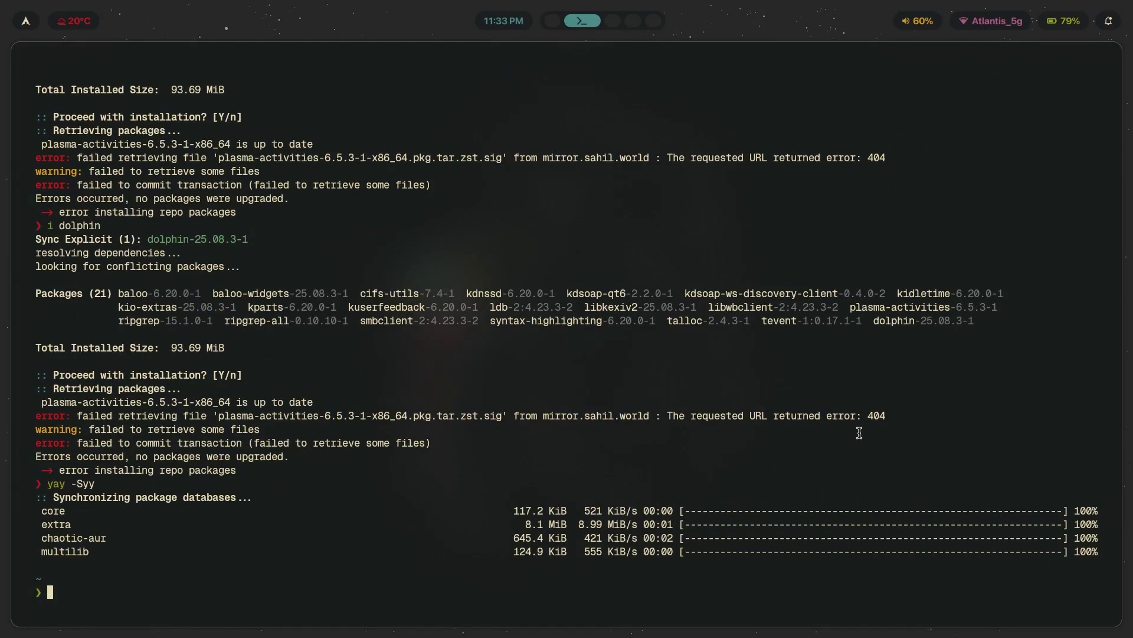
pyautogui.write('i dolphin')
pyautogui.press('Return')
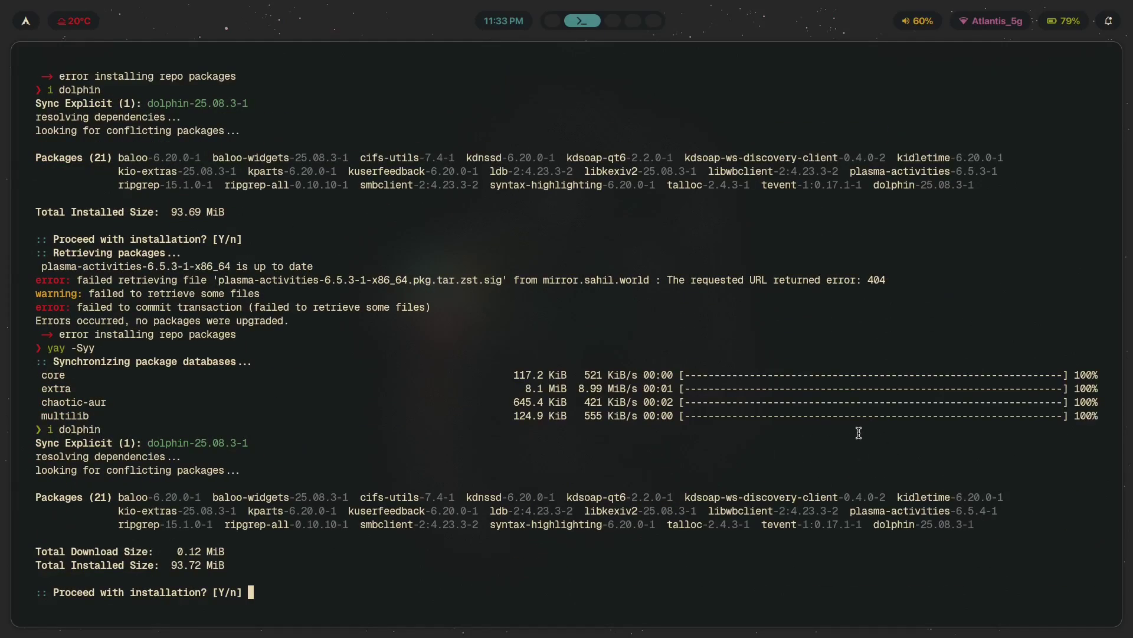
pyautogui.press('Return')
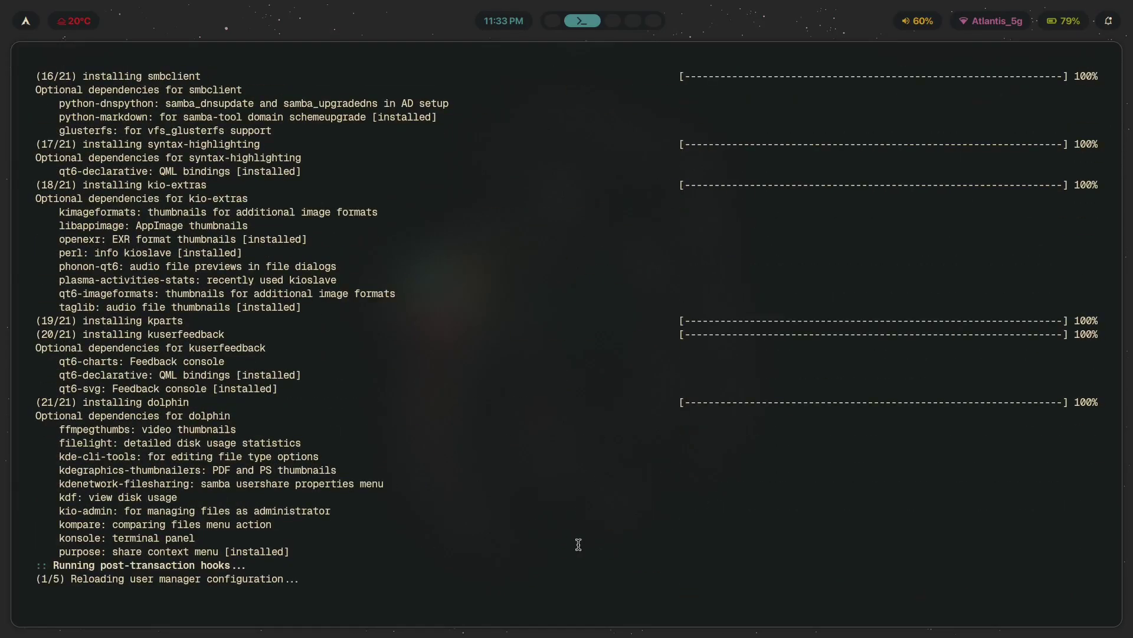
# Launch Dolphin through the application launcher and close the terminal window
pyautogui.press('super')
pyautogui.write('do')
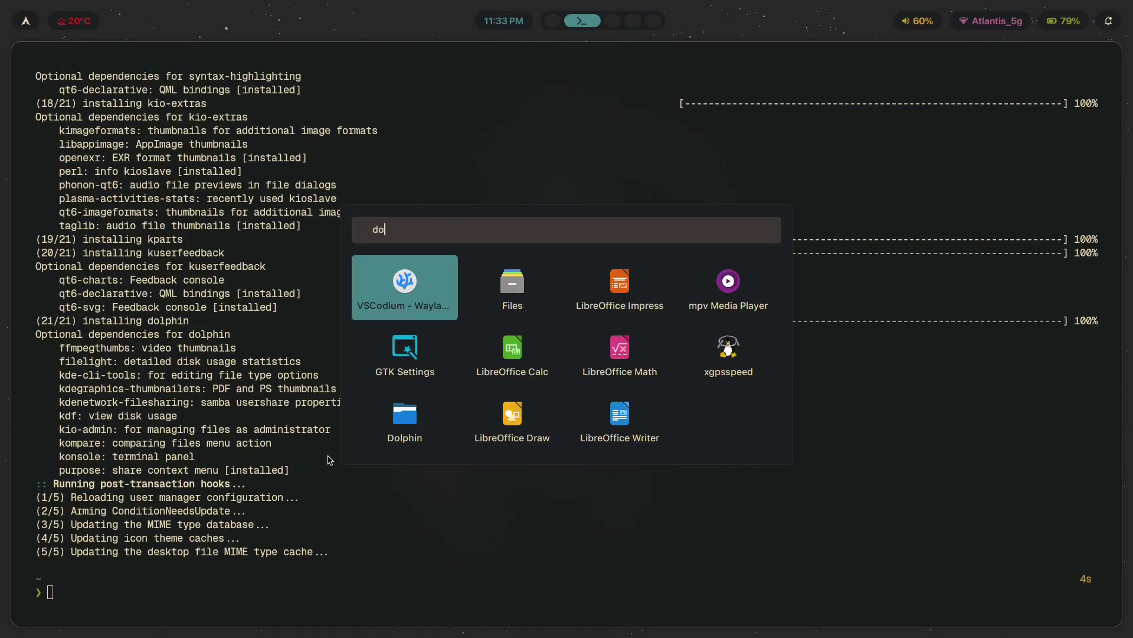
pyautogui.write('lph')
pyautogui.press('Return')
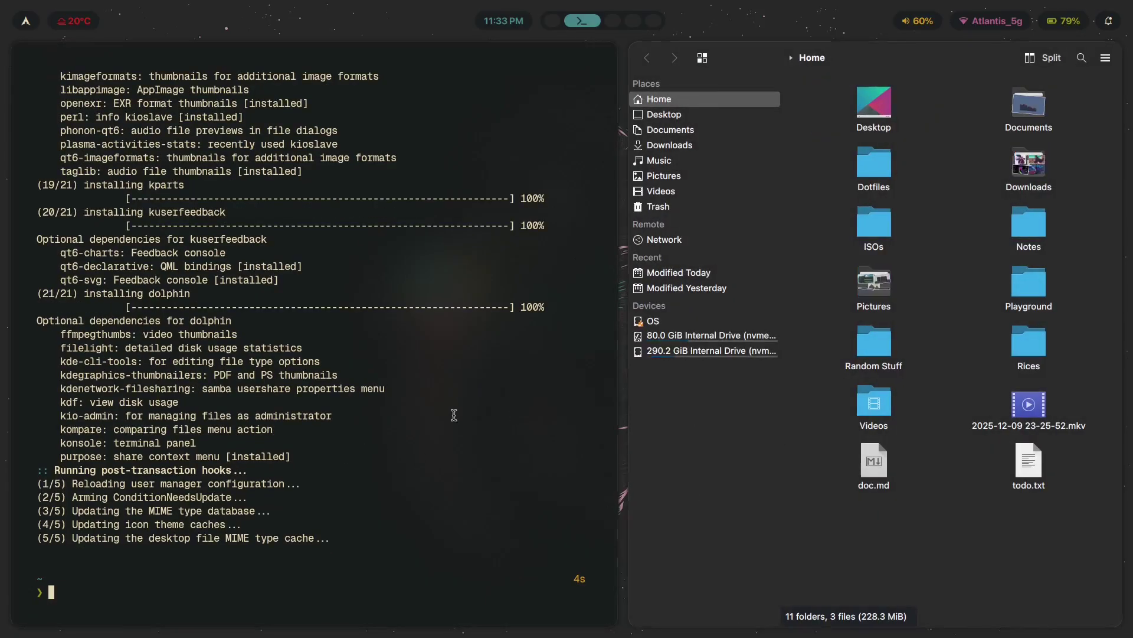
pyautogui.press('super+q')
# Make the Dolphin window floating, resize it wider and shorter, and reposition it over the desktop
pyautogui.press('super+v')
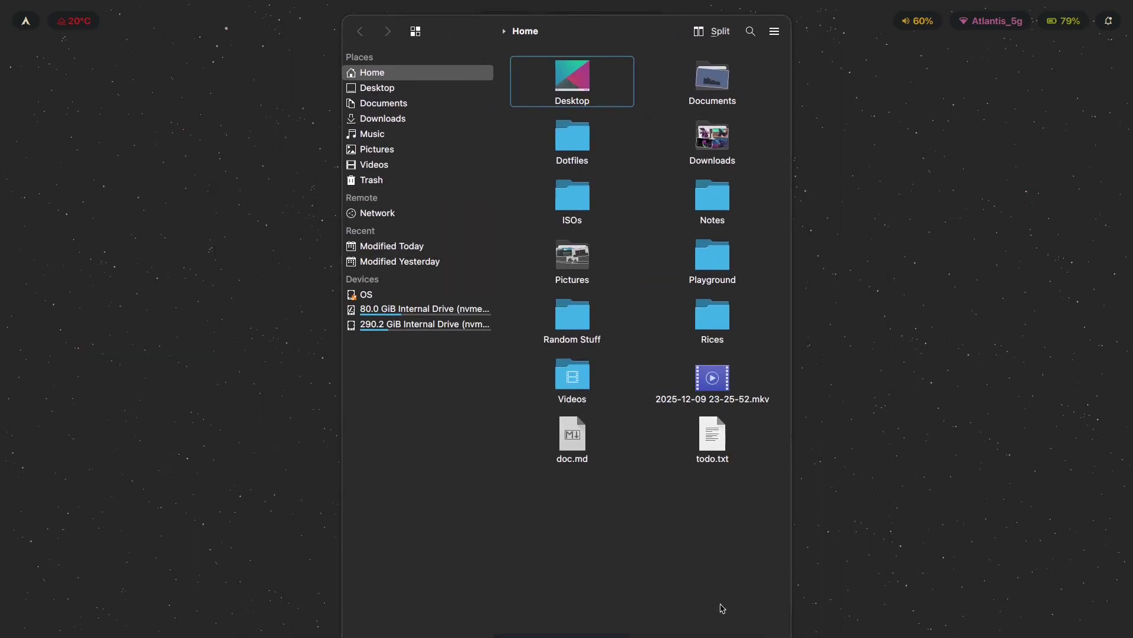
pyautogui.moveTo(721, 608); pyautogui.dragTo(835, 427)
pyautogui.moveTo(802, 408); pyautogui.dragTo(737, 465)
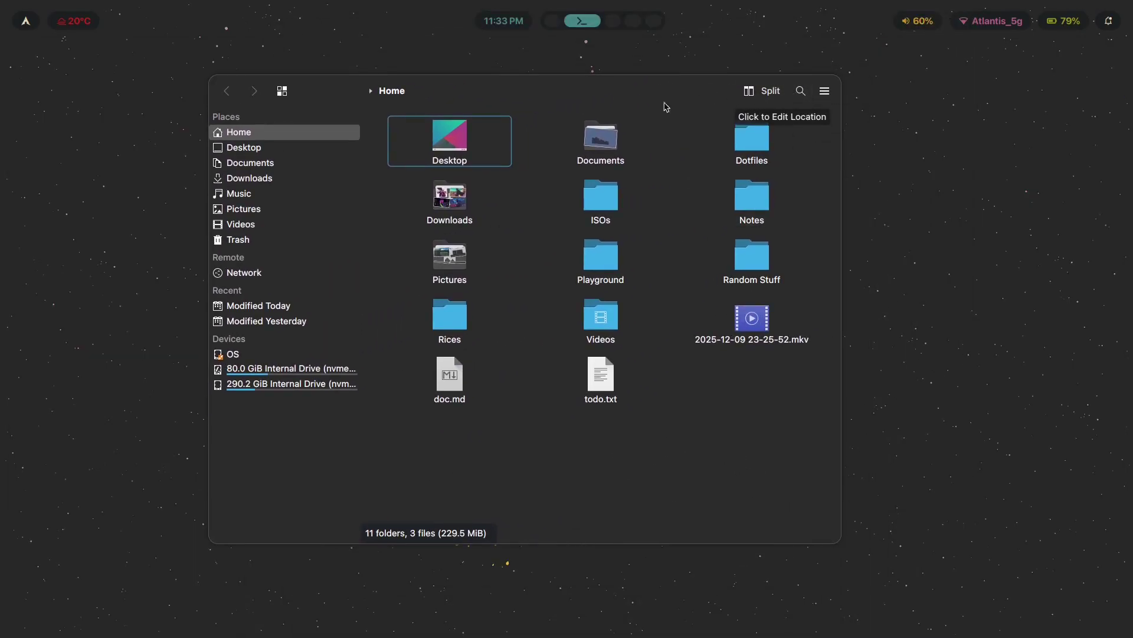
pyautogui.moveTo(614, 367); pyautogui.dragTo(604, 335)
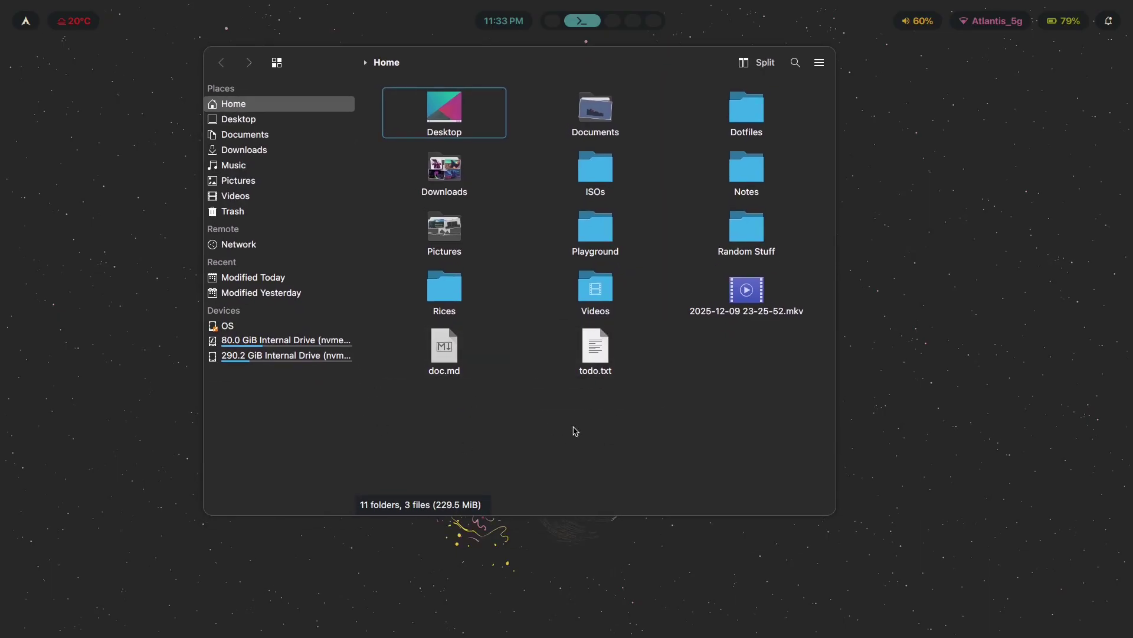
# Open the Files file manager as a floating window and arrange it beside Dolphin for comparison
pyautogui.press('super+e')
pyautogui.press('super+f')
pyautogui.press('super+v')
pyautogui.moveTo(634, 430); pyautogui.dragTo(929, 416)
pyautogui.moveTo(531, 415); pyautogui.dragTo(462, 455)
pyautogui.moveTo(921, 458); pyautogui.dragTo(806, 469)
pyautogui.moveTo(345, 455); pyautogui.dragTo(341, 445)
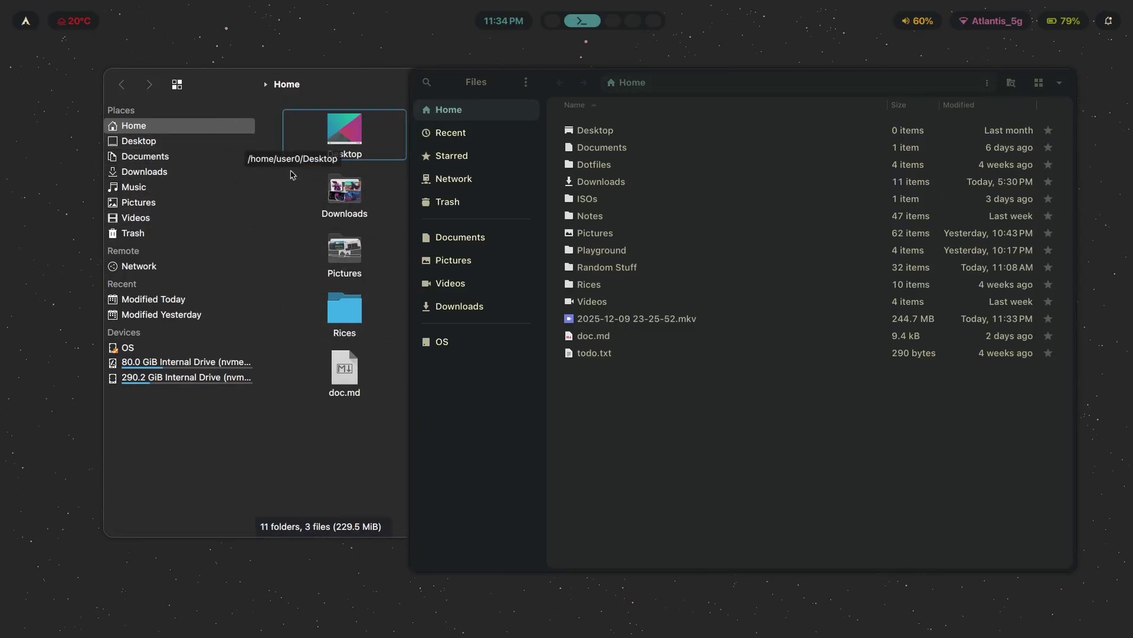
# Close Dolphin, return the Files window to tiling, and close it to leave the workspace empty
pyautogui.press('super+q')
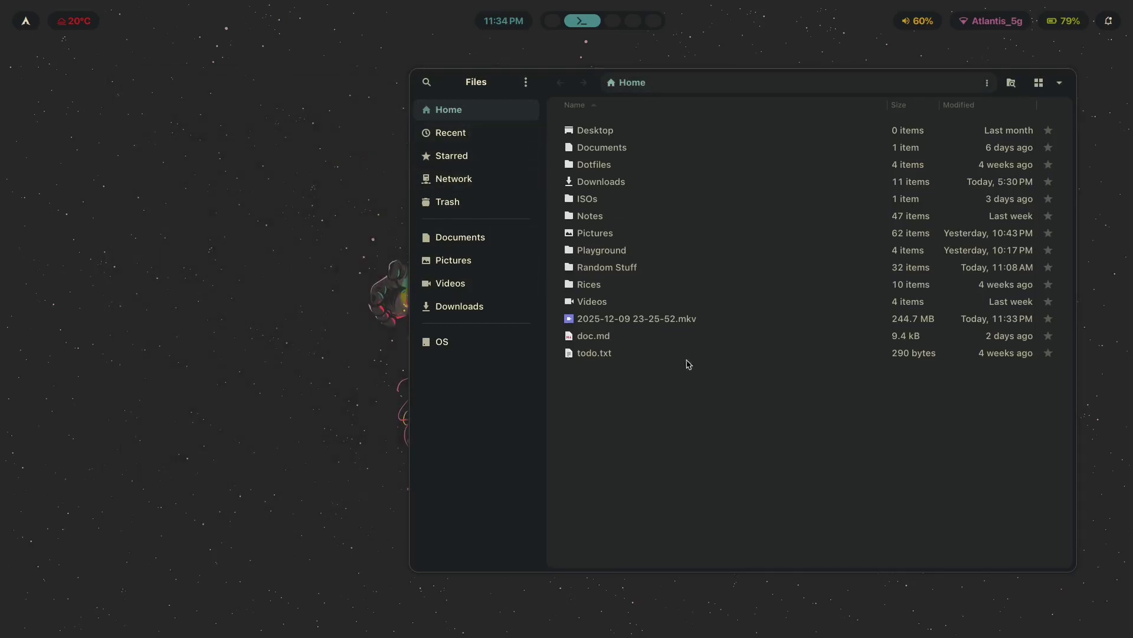
pyautogui.keyDown('super'); pyautogui.moveTo(697, 391); pyautogui.dragTo(474, 385); pyautogui.keyUp('super')
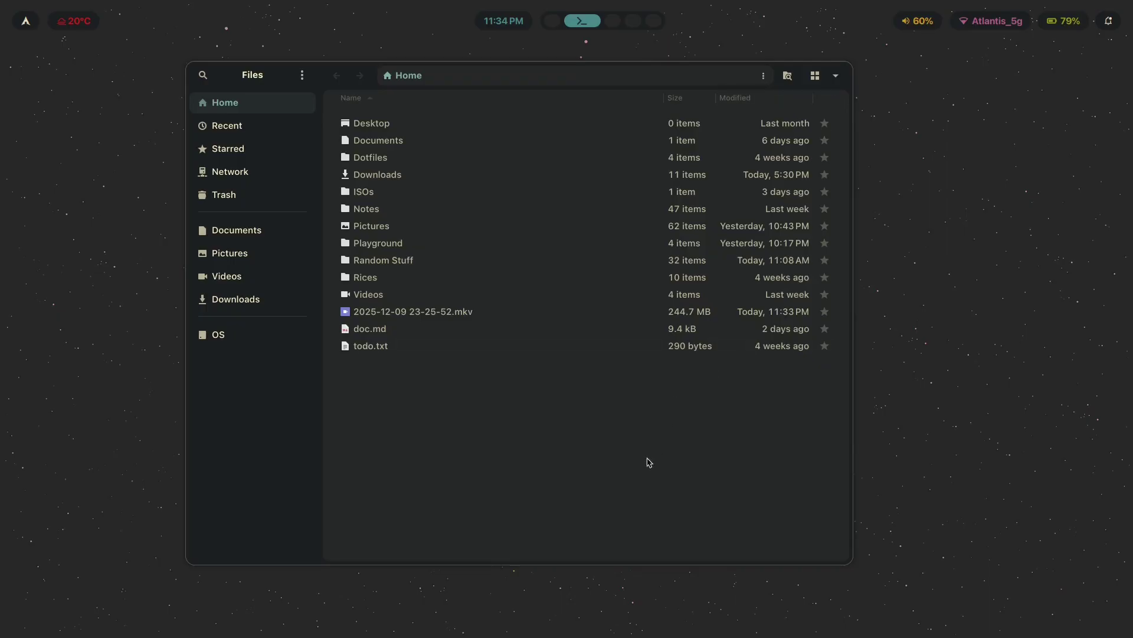
pyautogui.press('super+v')
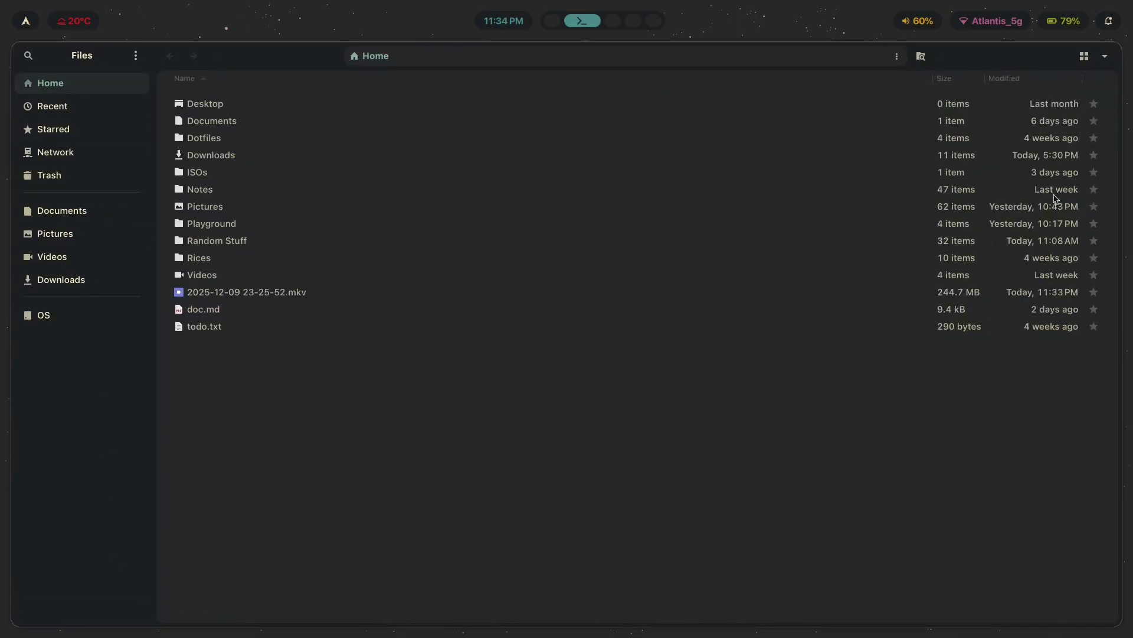
pyautogui.press('super+q')
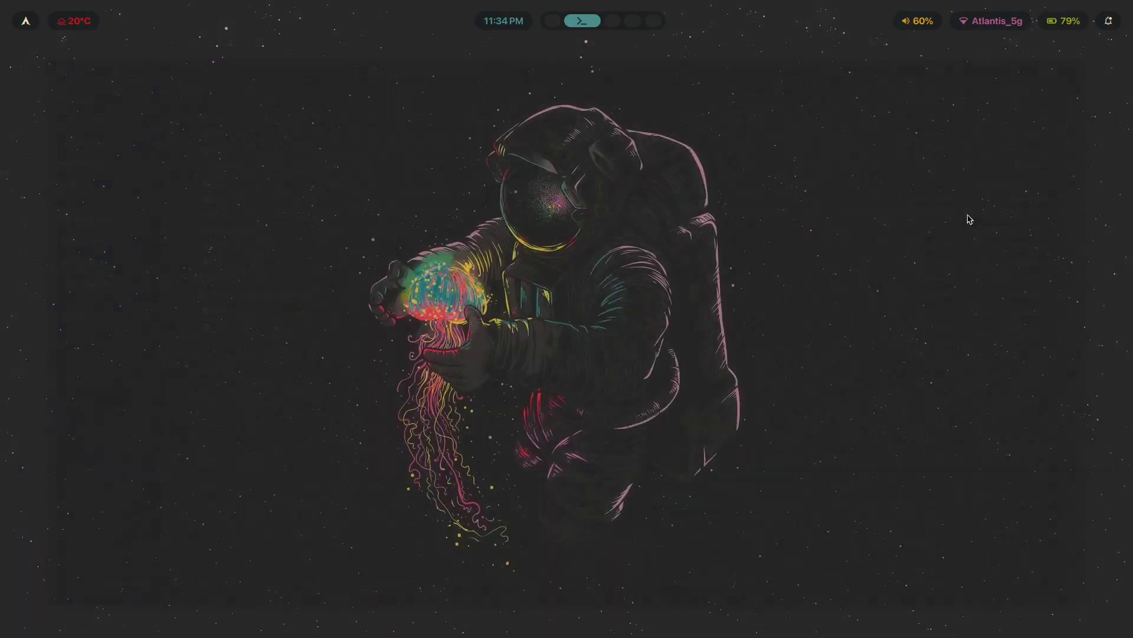
# Switch the desktop theme to rose-pine
pyautogui.press('super+t')
pyautogui.press('Down')
pyautogui.press('Down')
pyautogui.press('Up')
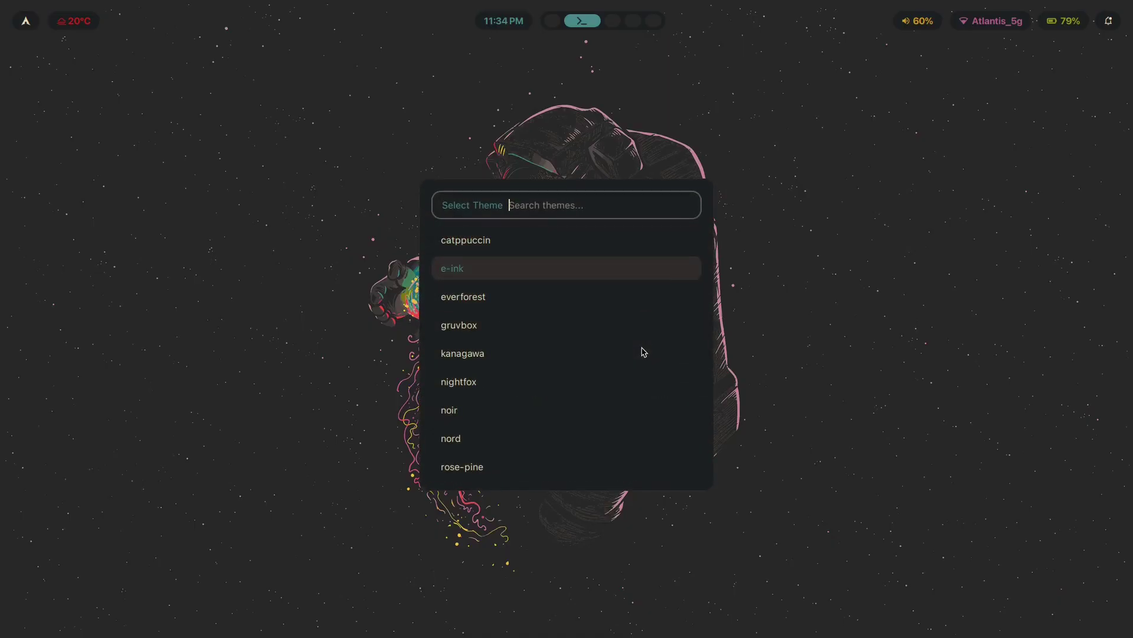
pyautogui.press('Down')
pyautogui.press('Down')
pyautogui.press('Down')
pyautogui.press('Down')
pyautogui.press('Down')
pyautogui.press('Down')
pyautogui.press('Down')
pyautogui.press('Return')
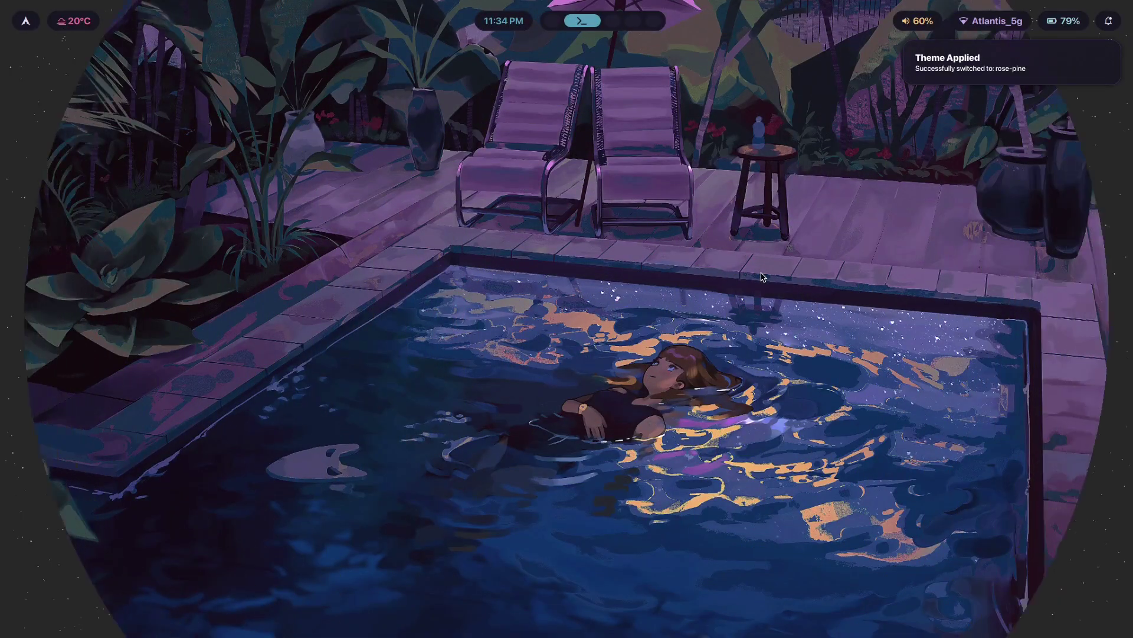
# Browse the rose-pine wallpapers and apply clouds.jpg as the desktop wallpaper
pyautogui.press('super+w')
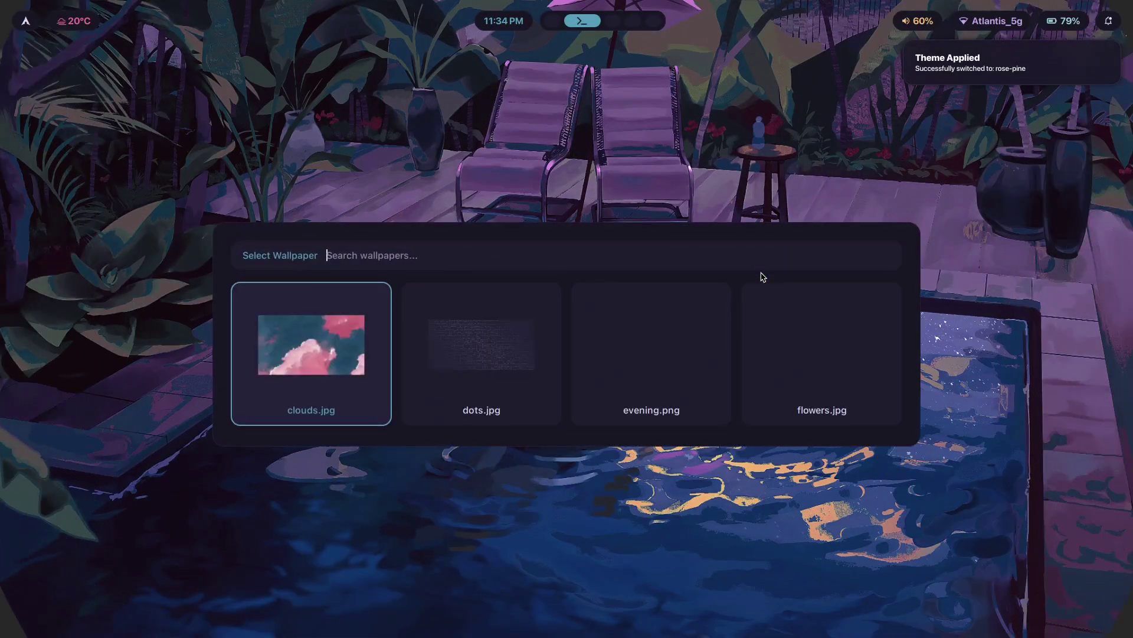
pyautogui.press('Right')
pyautogui.press('Right')
pyautogui.press('Right')
pyautogui.press('Left')
pyautogui.press('Left')
pyautogui.press('Left')
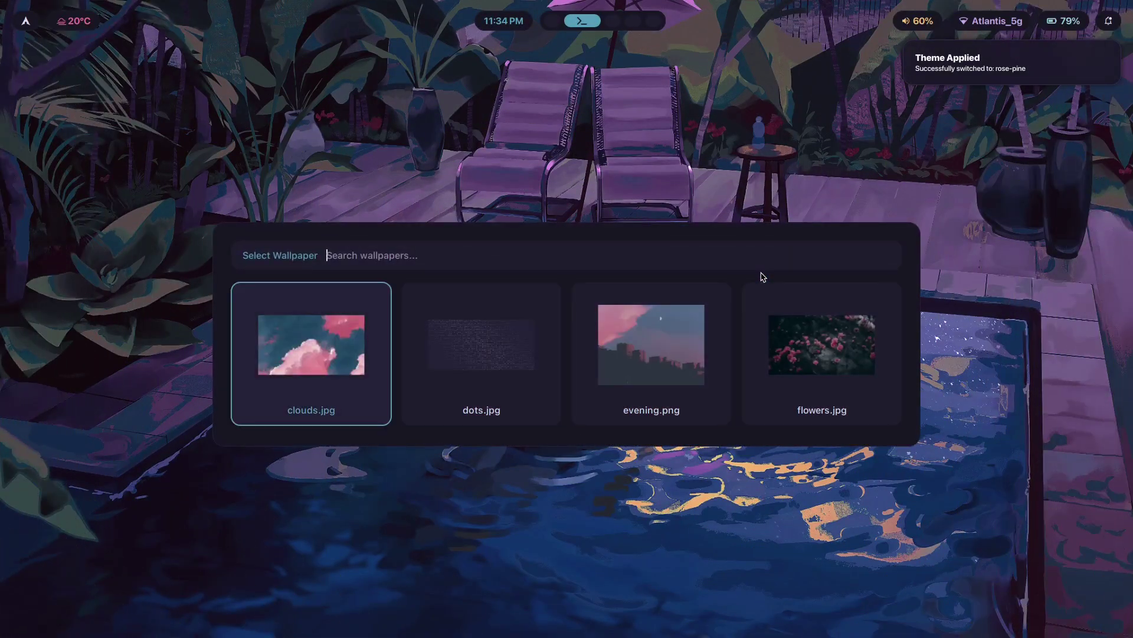
pyautogui.press('Return')
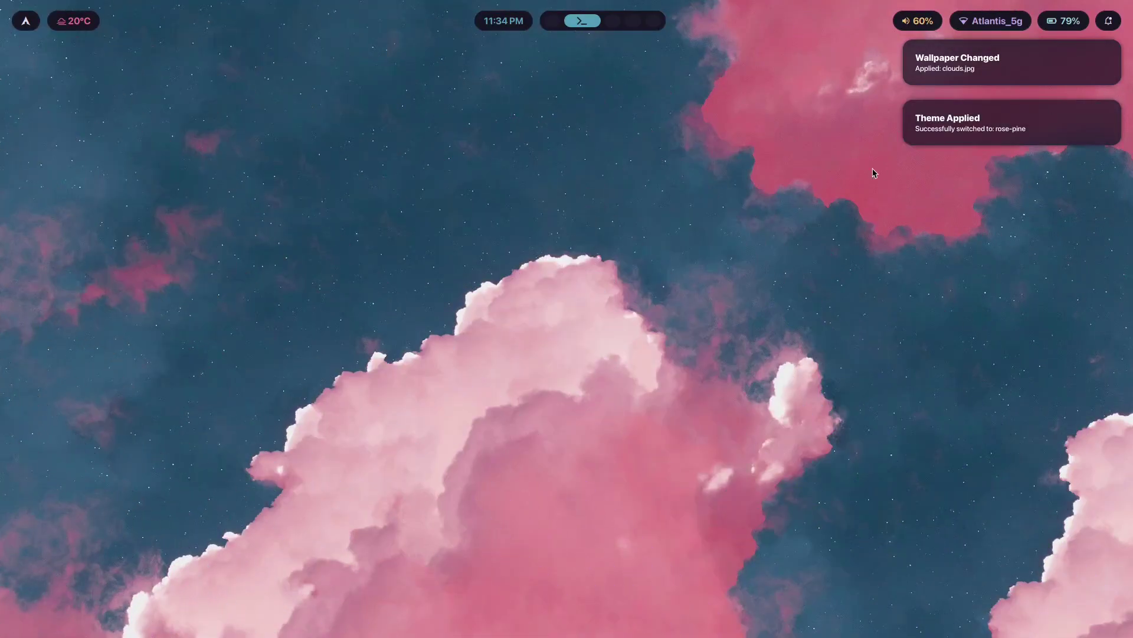
# Show the notification center with its quick toggles and volume control, and dismiss it
pyautogui.press('super+n')
pyautogui.press('super+n')
pyautogui.press('super+n')
pyautogui.press('super+n')
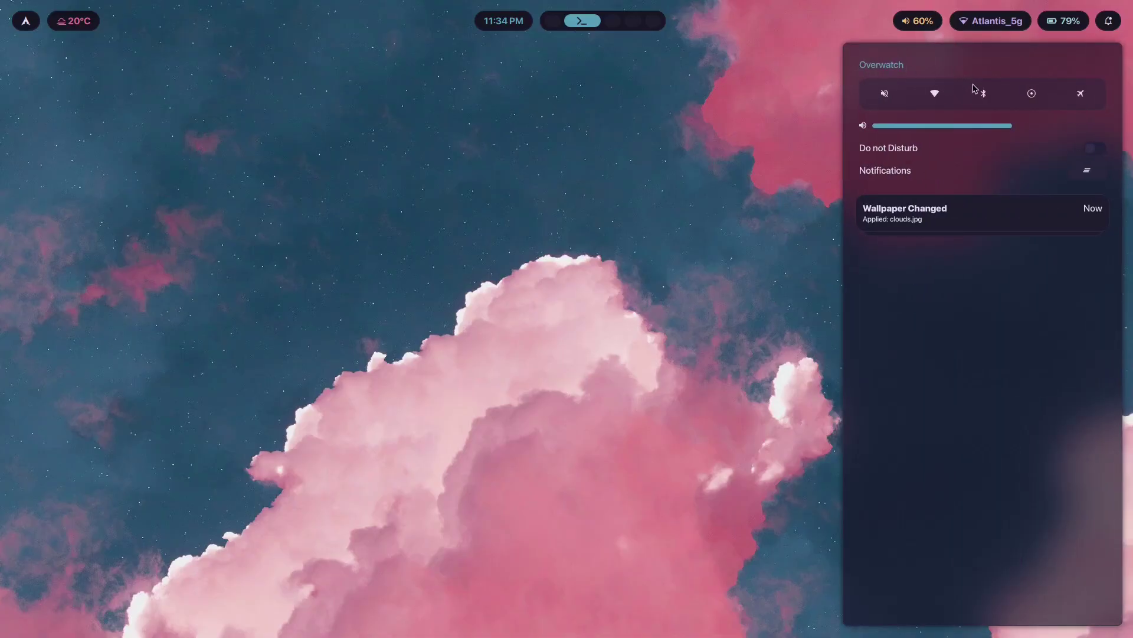
pyautogui.click(754, 109)
# Bring up the power menu, lock the session, and unlock it with the account password
pyautogui.press('super+BackSpace')
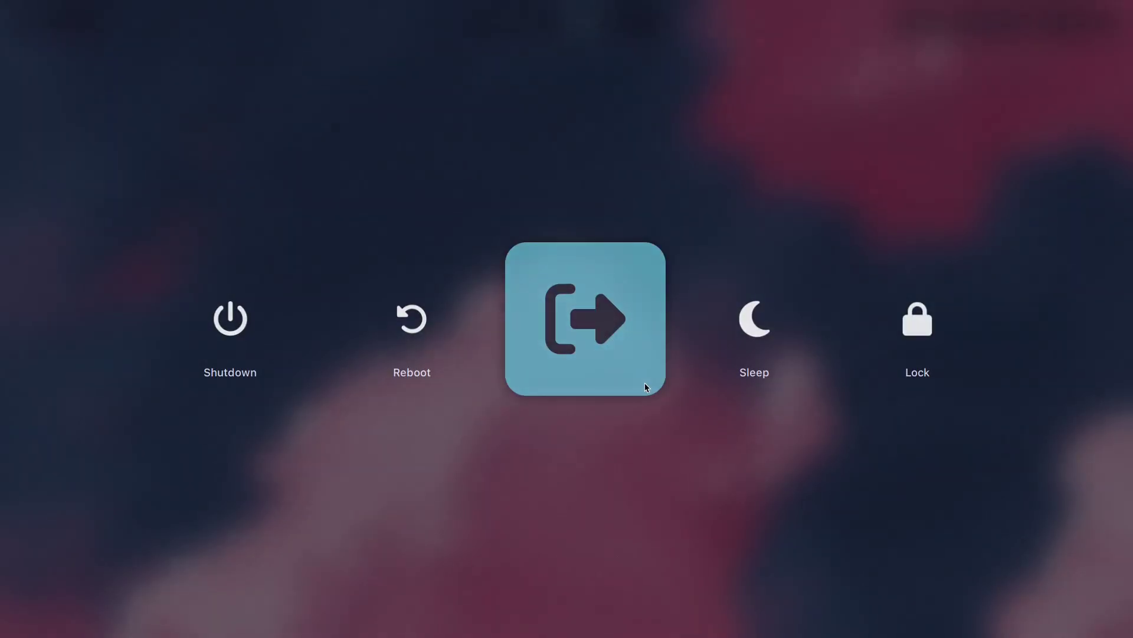
pyautogui.click(646, 388)
pyautogui.write('••••••••••')
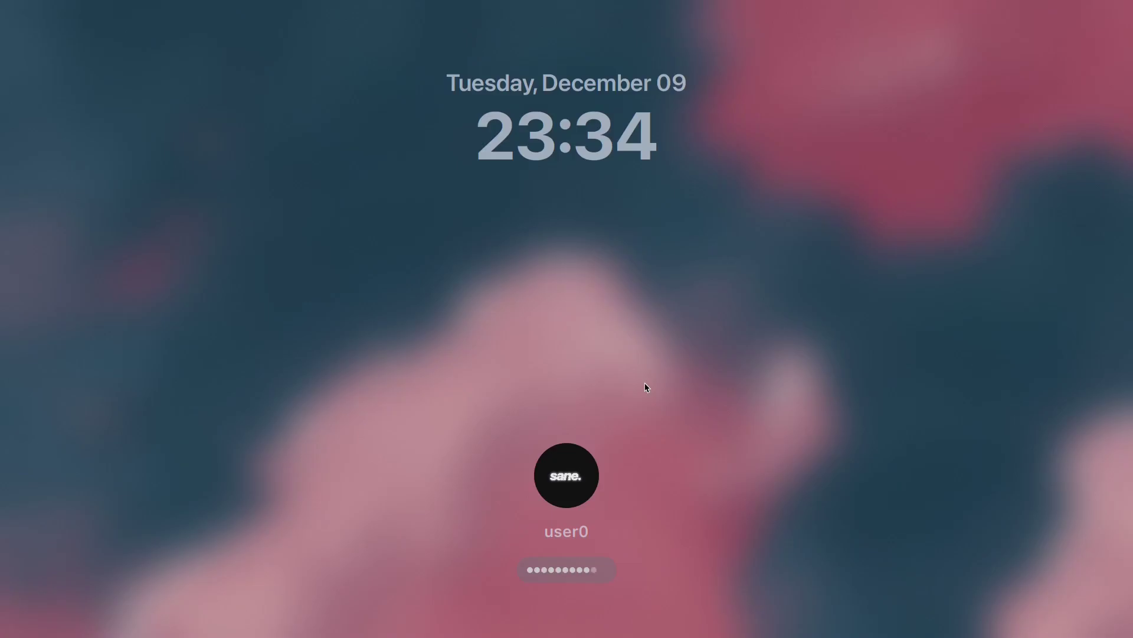
pyautogui.press('Return')
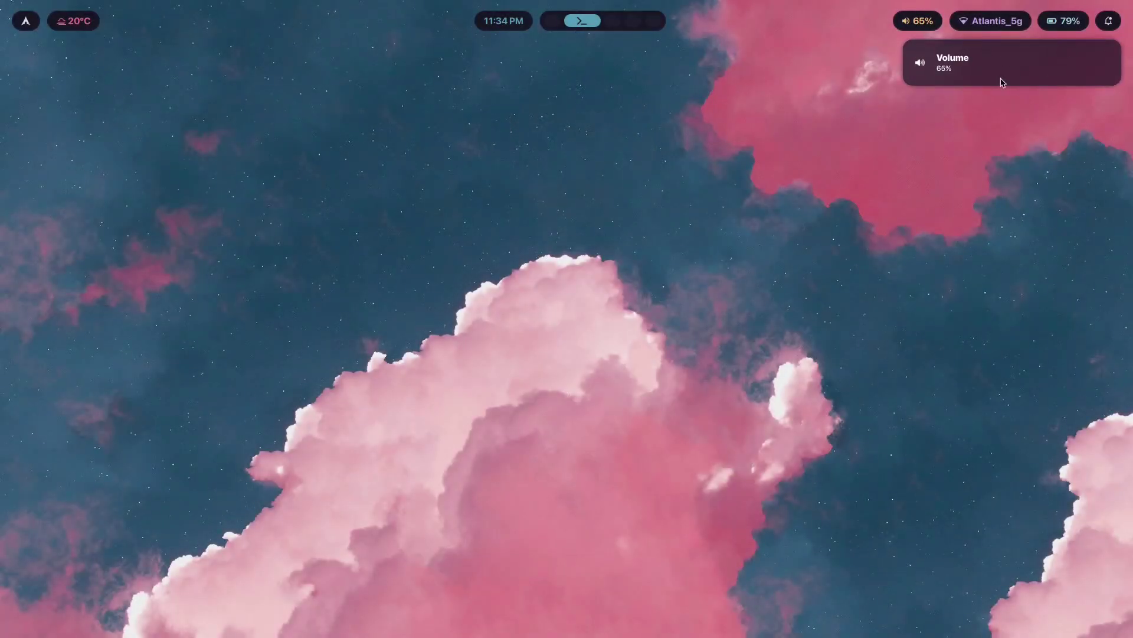
# Raise the screen brightness to 35% and toggle the night light, leaving it off
pyautogui.press('XF86MonBrightnessUp')
pyautogui.press('super+n')
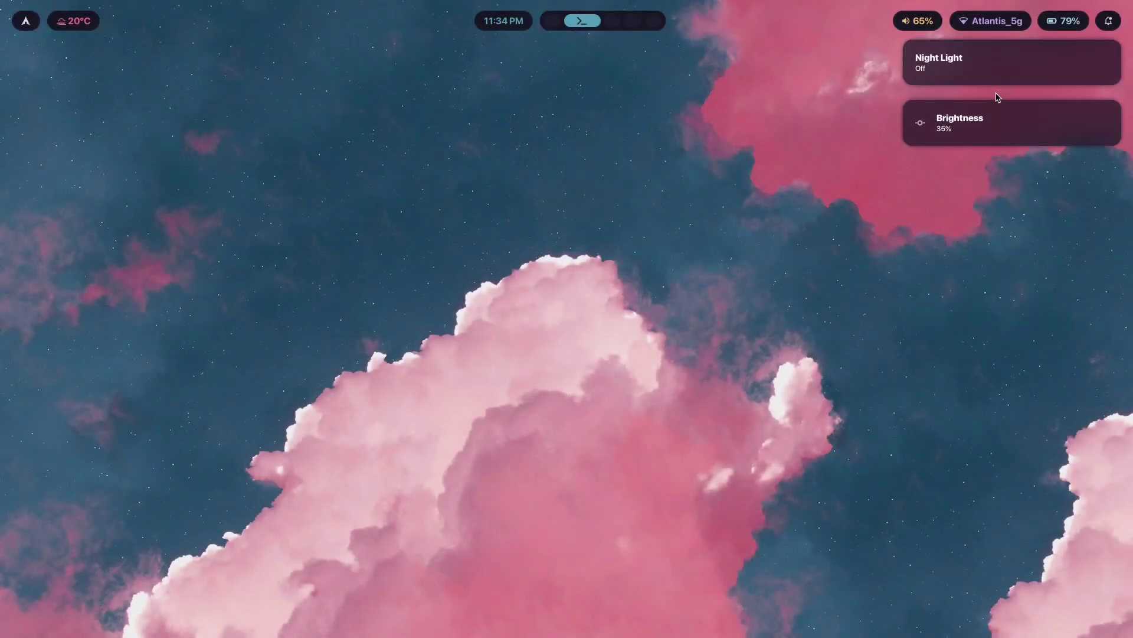
pyautogui.press('super+n')
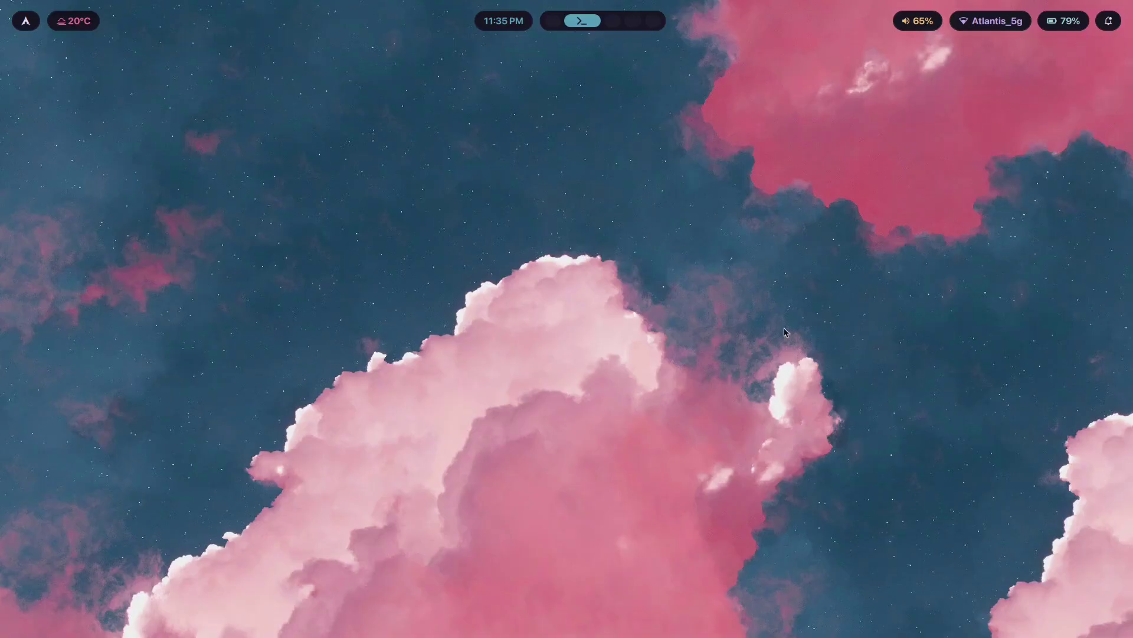
# Examine the System Reforging lessons of the HyprAccelerator product in the Gumroad browser window on workspace 5, and return to workspace 1
pyautogui.press('super+1')
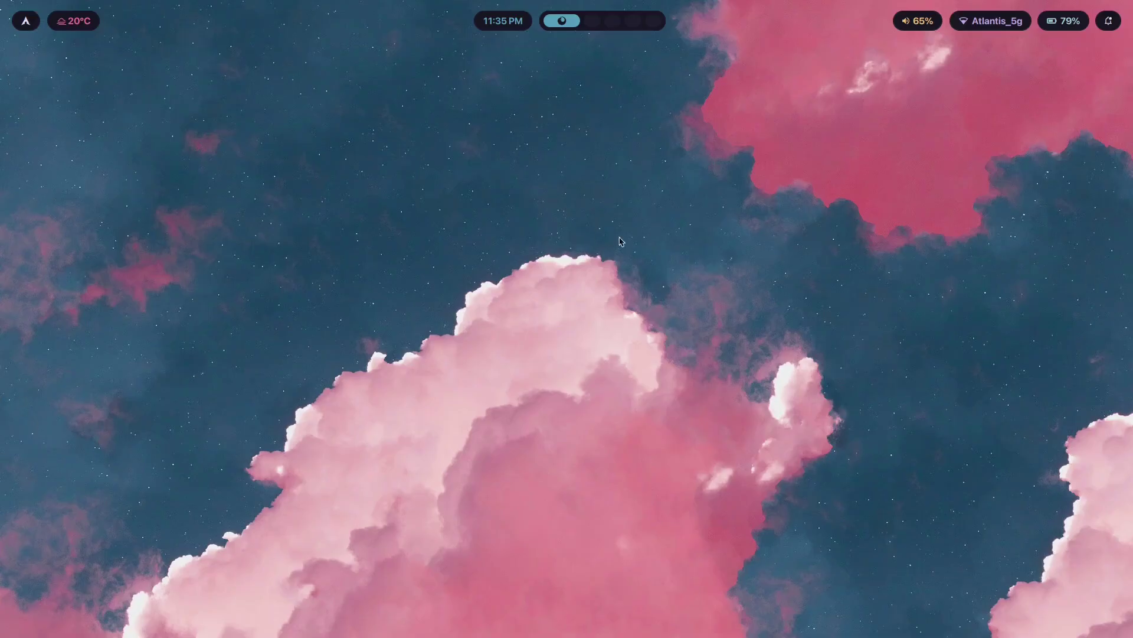
pyautogui.press('super+5')
pyautogui.scroll(-8, 830, 425)
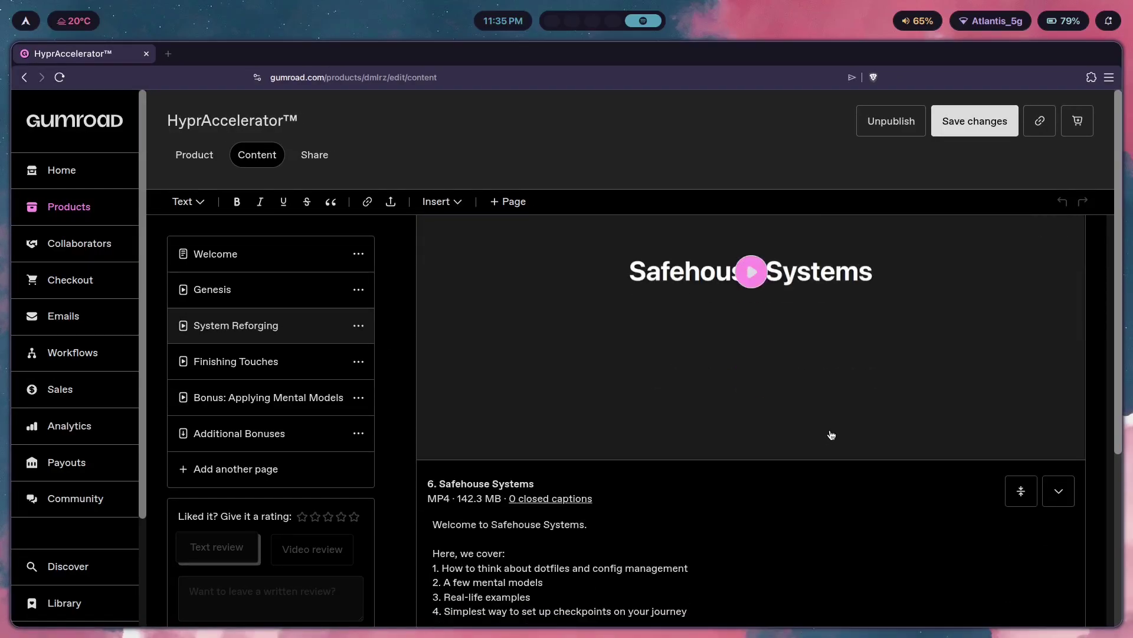
pyautogui.scroll(15, 838, 413)
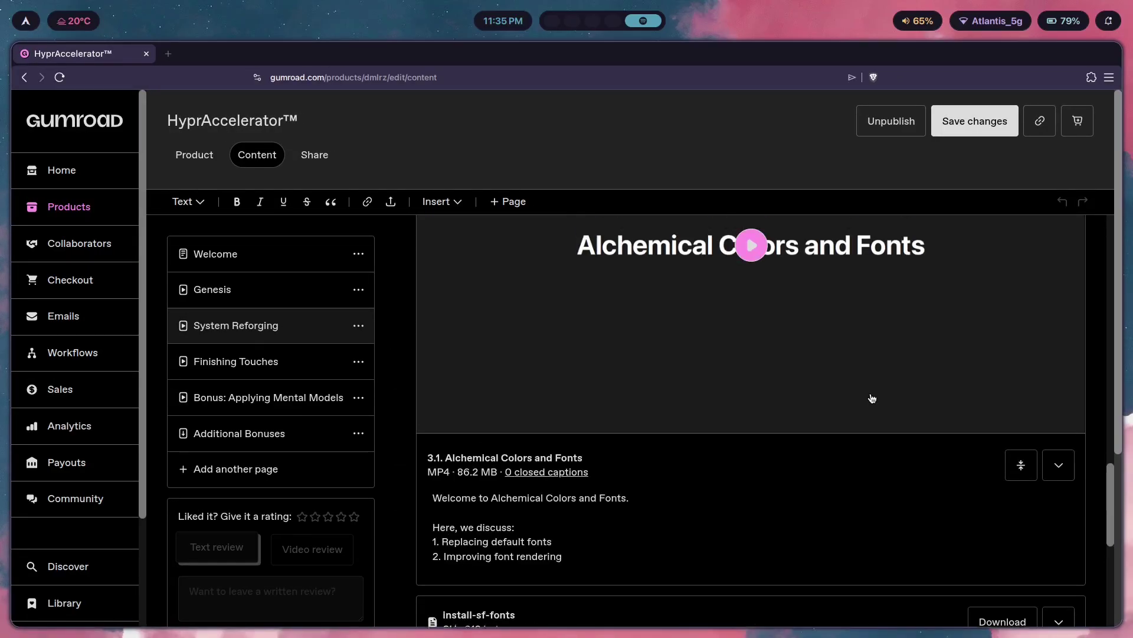
pyautogui.moveTo(1111, 358); pyautogui.dragTo(1110, 256)
pyautogui.scroll(-5, 1110, 257)
pyautogui.scroll(-6, 703, 370)
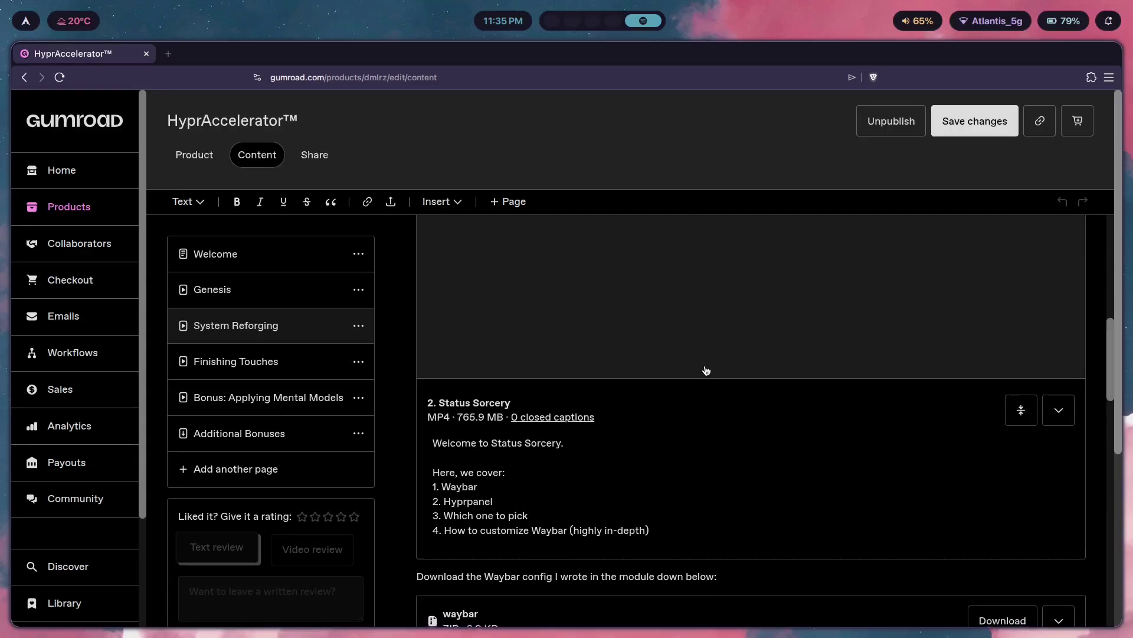
pyautogui.scroll(-10, 790, 386)
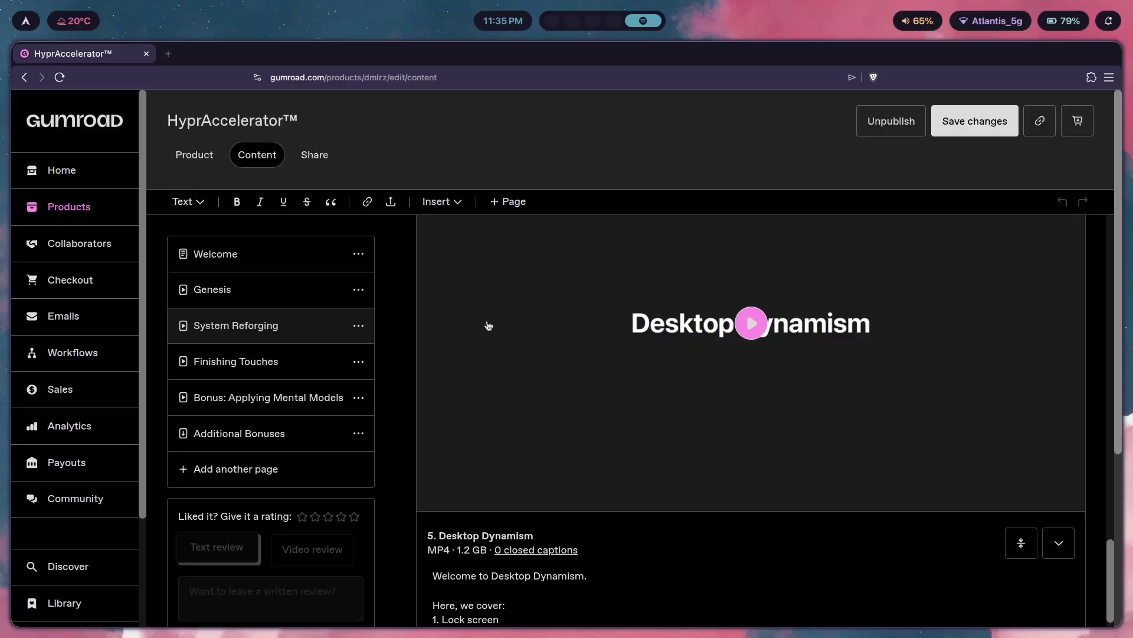
pyautogui.scroll(8, 773, 371)
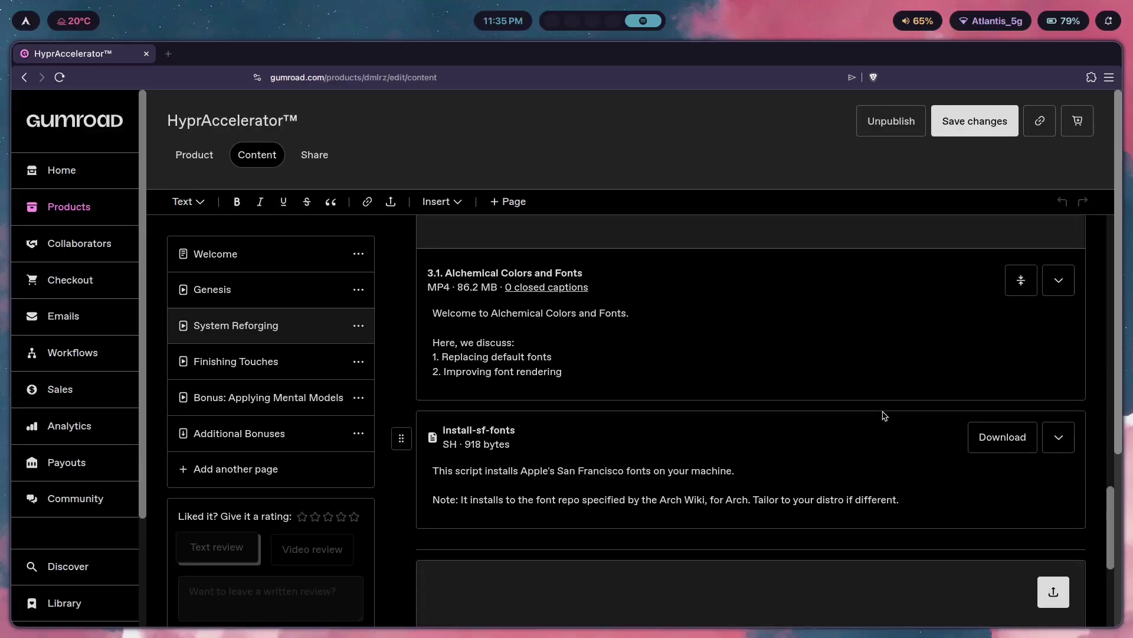
pyautogui.press('super+1')
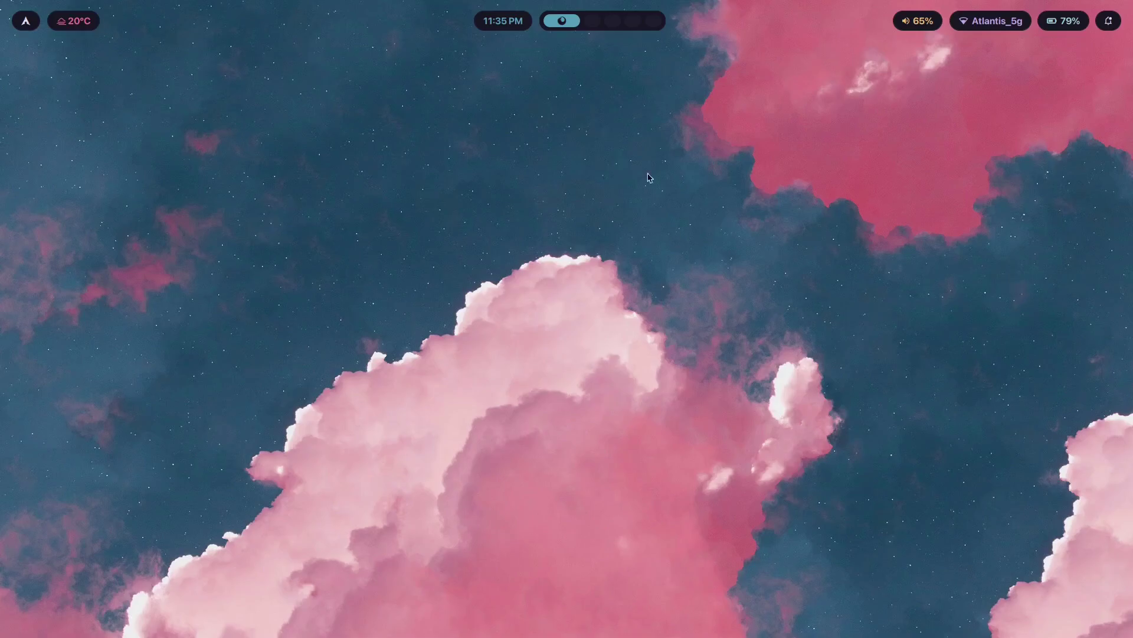
# Open the theme selector, browse the themes at the end of the list, and confirm the selection
pyautogui.press('super+shift+t')
pyautogui.press('Up')
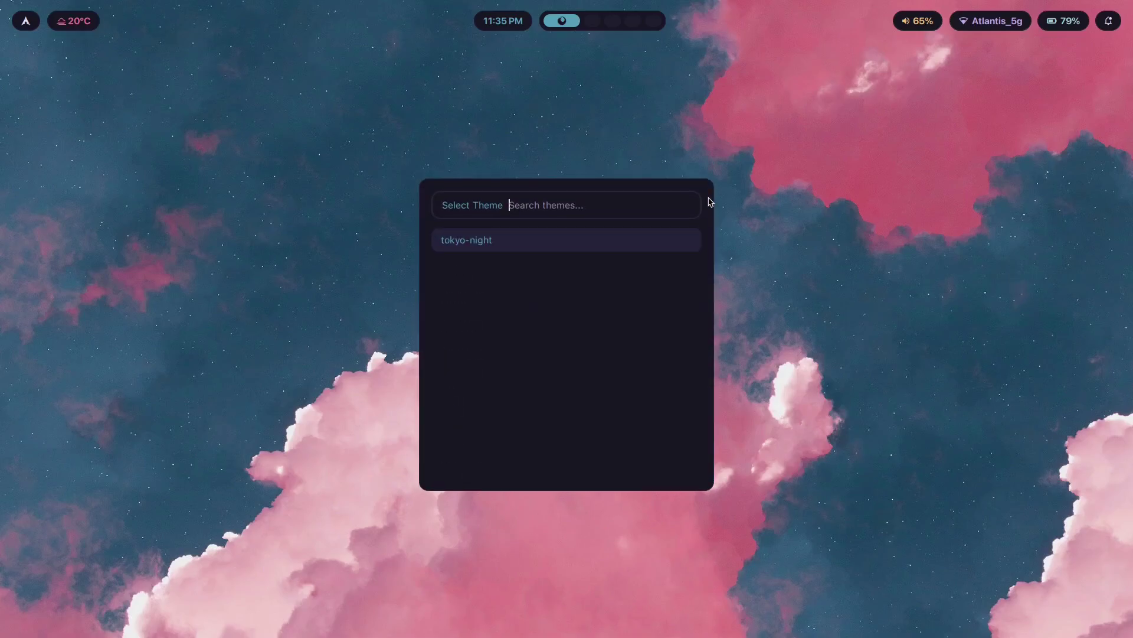
pyautogui.press('Up')
pyautogui.press('Return')
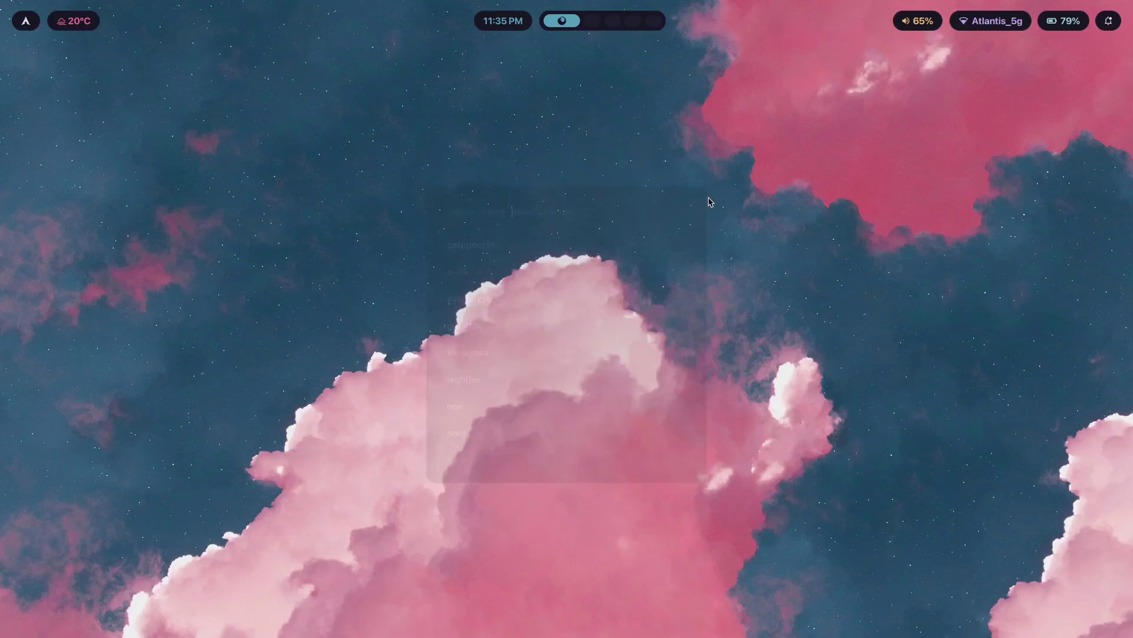